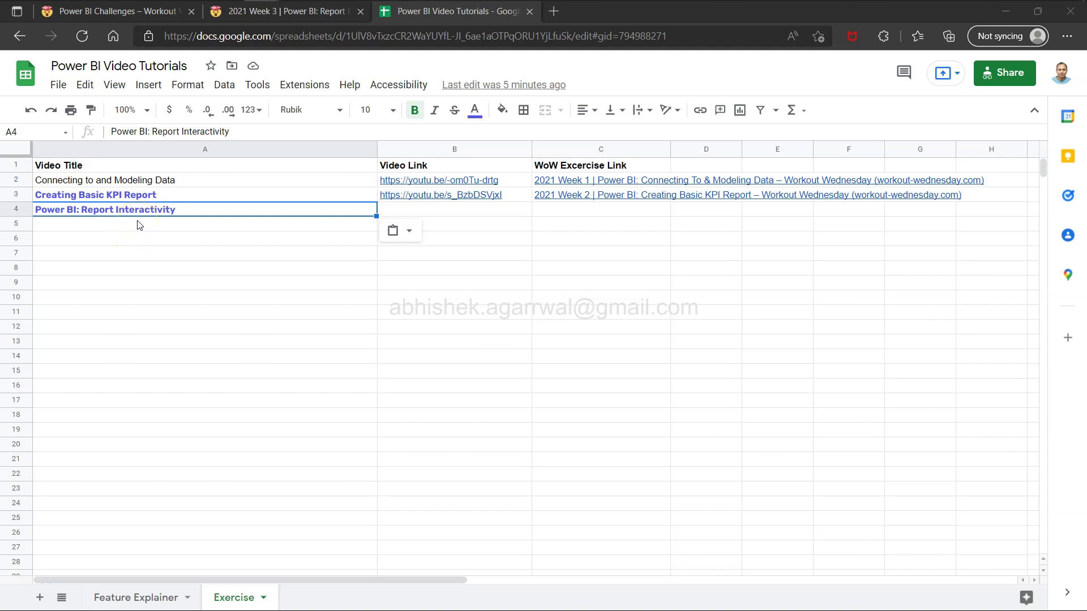
- Look over the Exercise and Feature Explainer sheets of the tutorials spreadsheet and the Week 3 Power BI challenge page
left_click(289, 11)
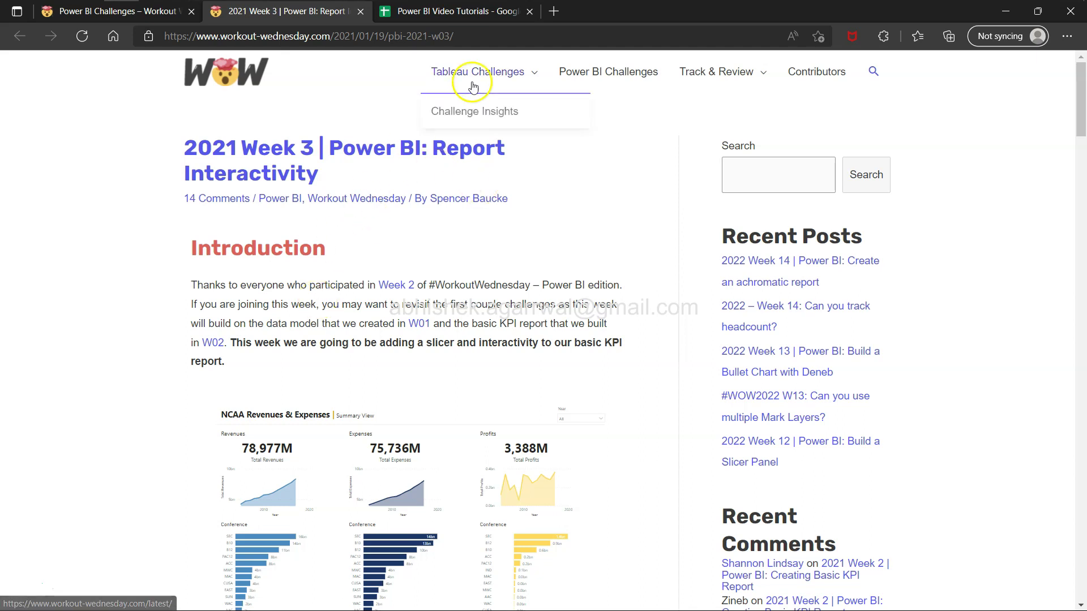
left_click(472, 19)
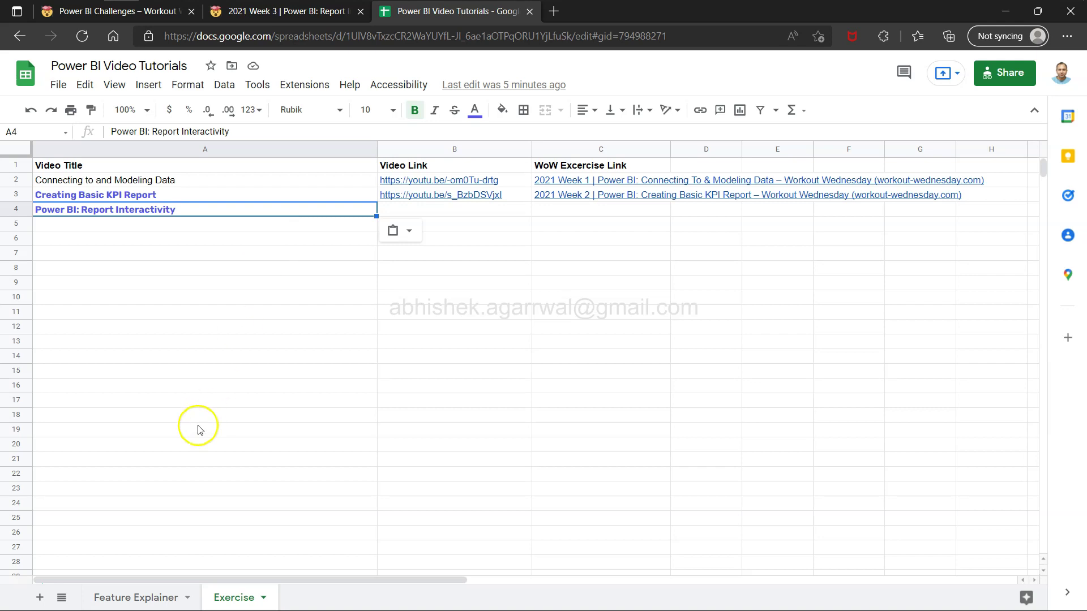
left_click(147, 599)
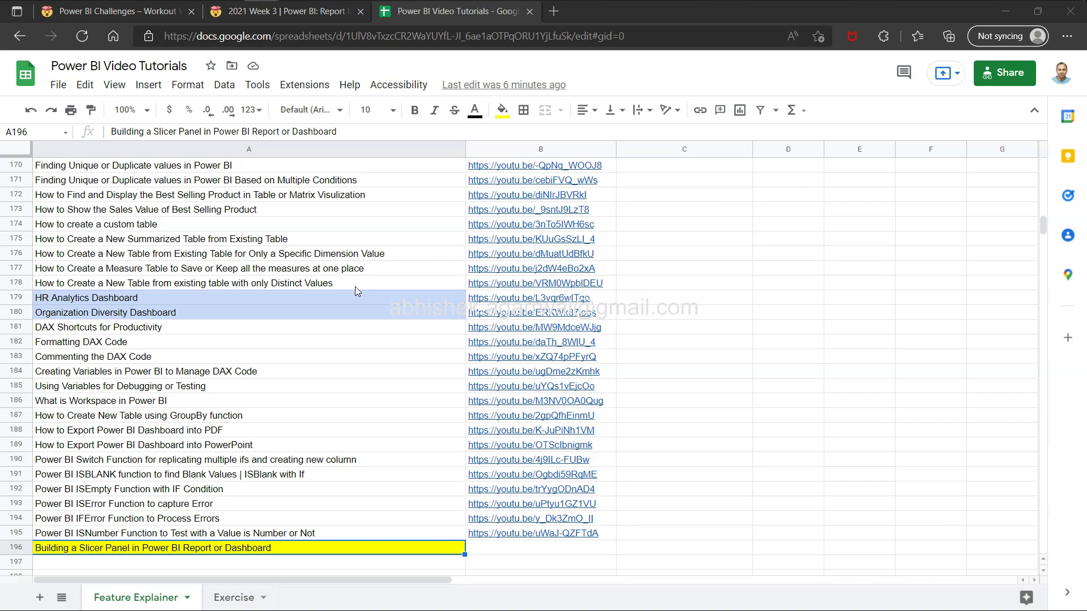
left_click(252, 595)
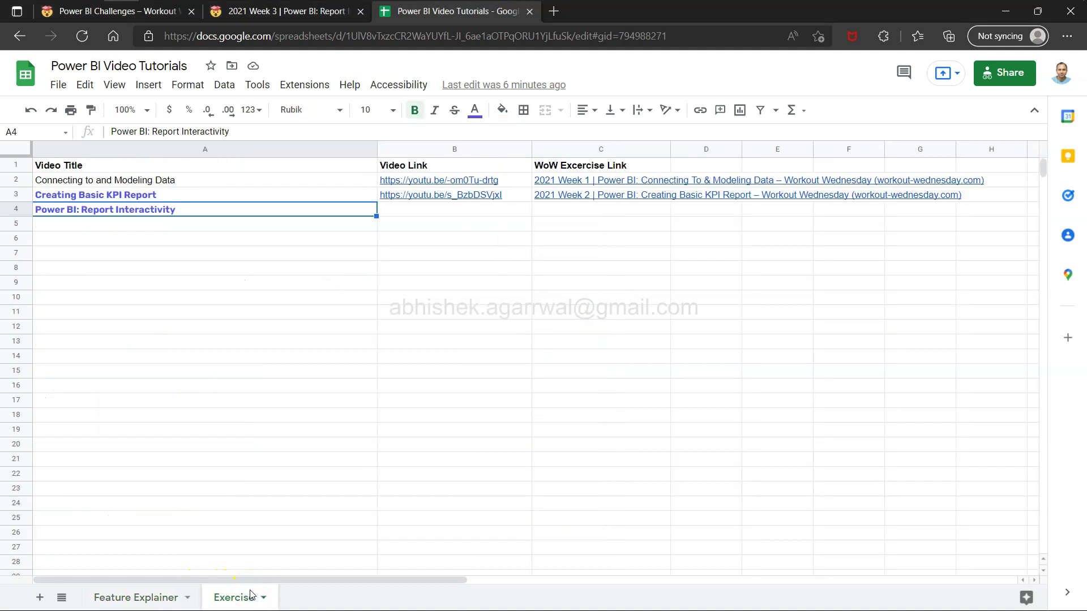
left_click(167, 600)
left_click(336, 14)
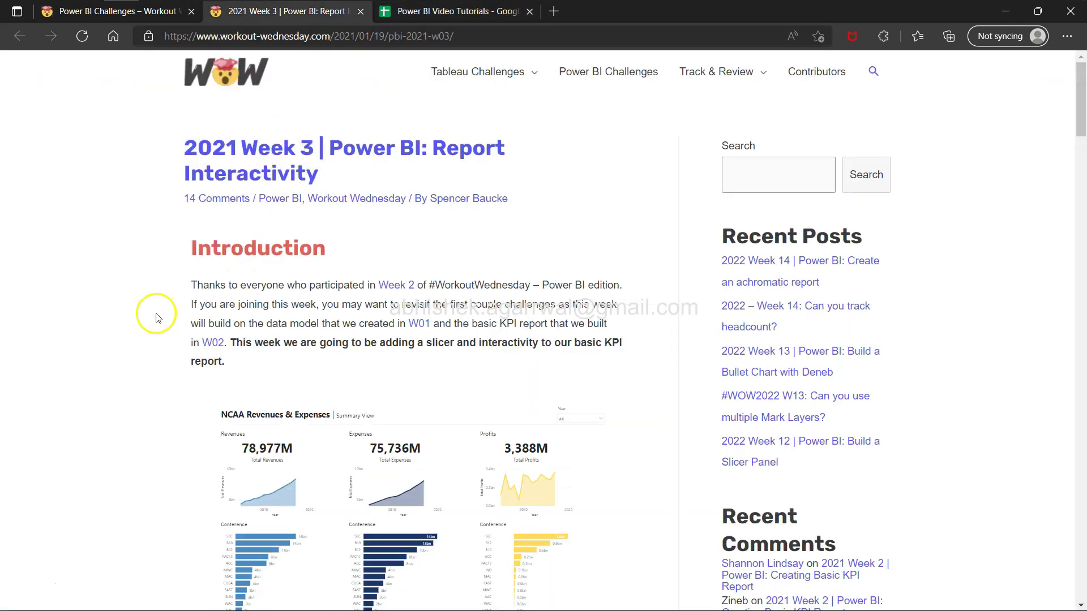
- Read the Week 3 Report Interactivity introduction, focusing on the sentence about adding a slicer and interactivity to the KPI report
scroll(266, 308, "down", 1)
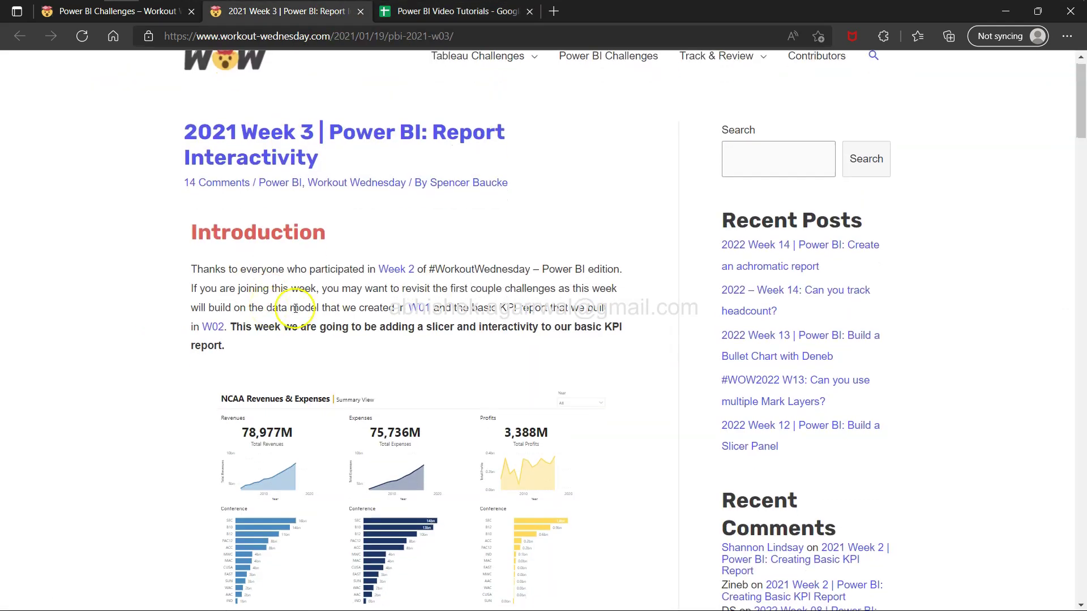
scroll(295, 310, "down", 1)
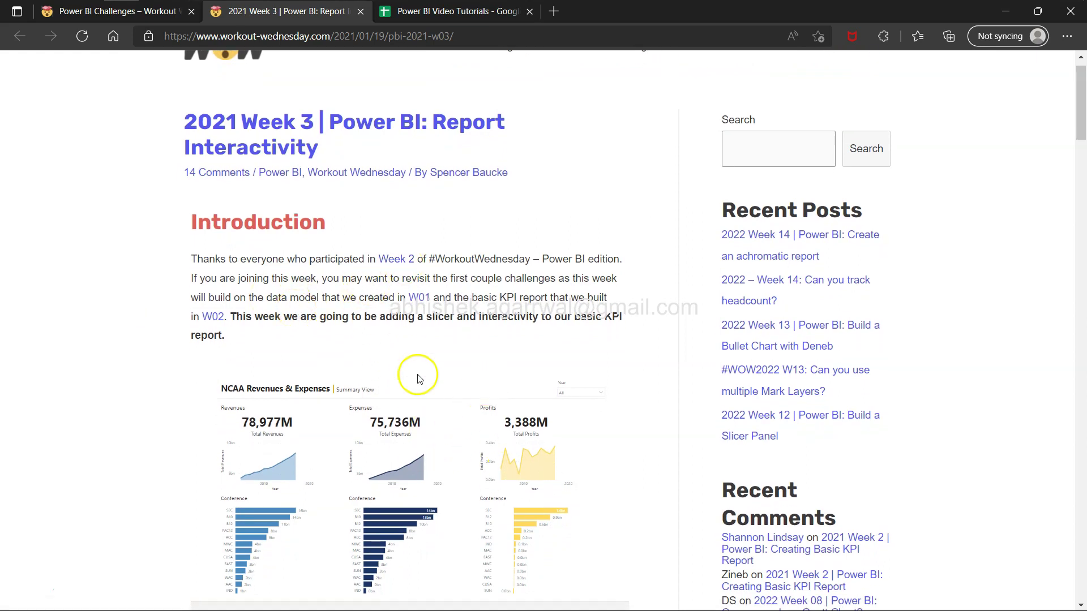
scroll(422, 447, "down", 1)
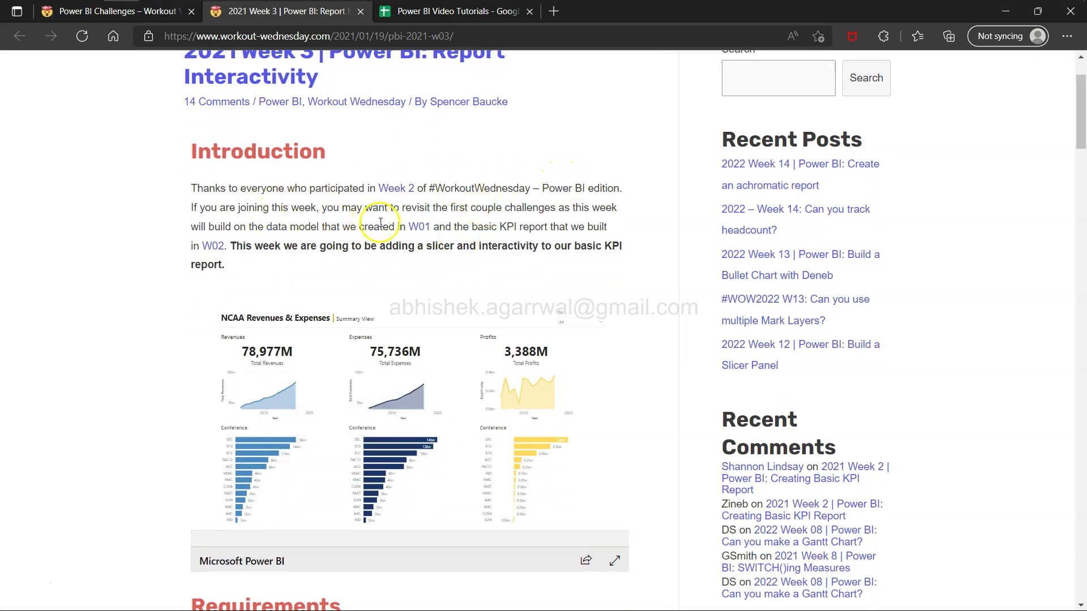
left_click_drag(245, 246, 570, 249)
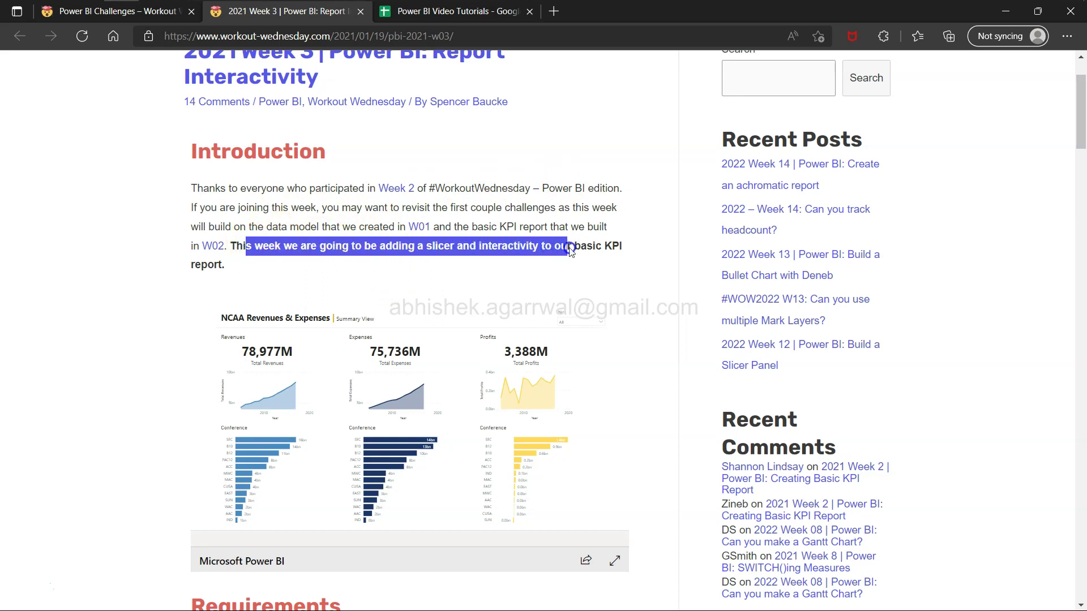
double_click(567, 247)
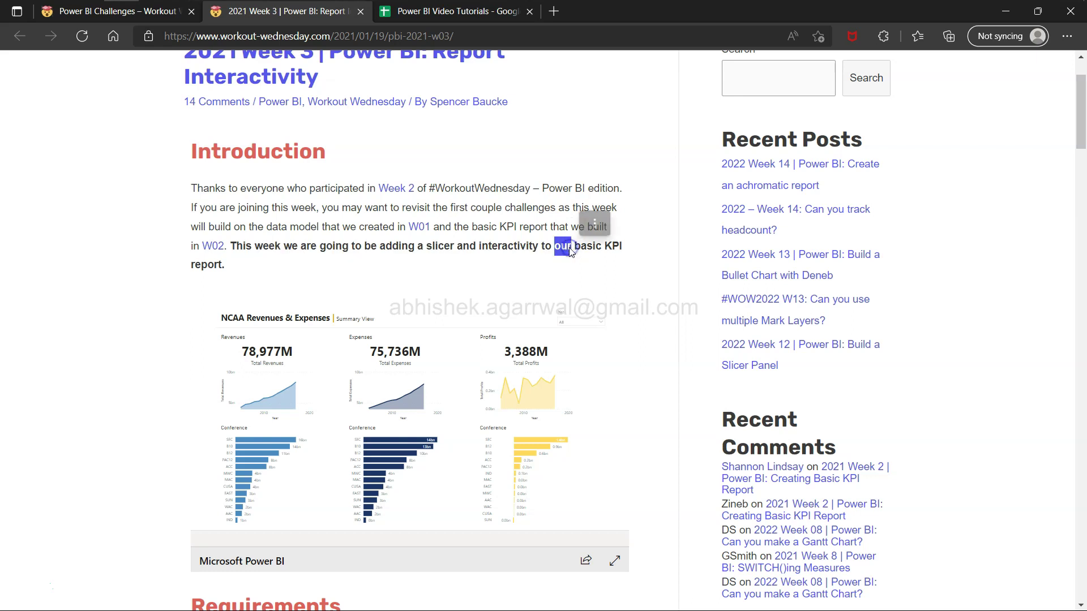
left_click_drag(415, 245, 459, 252)
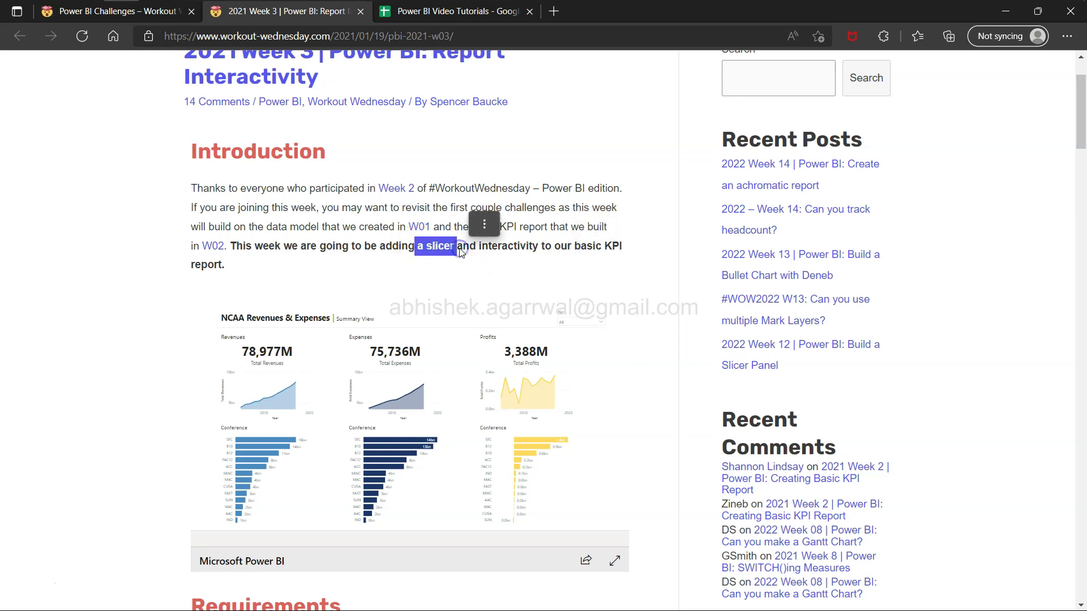
left_click(442, 264)
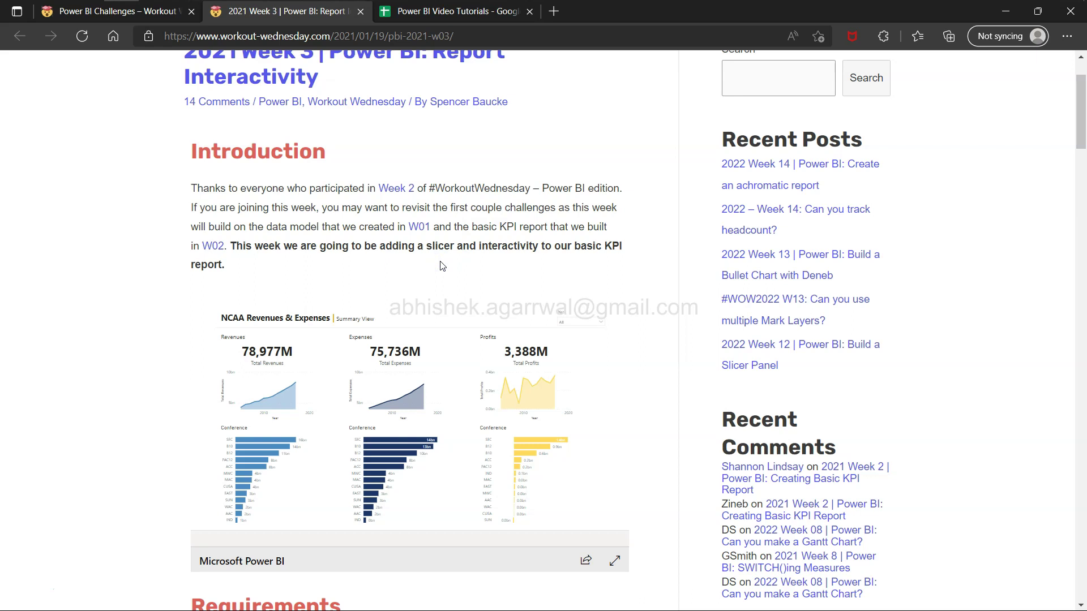
scroll(442, 266, "down", 1)
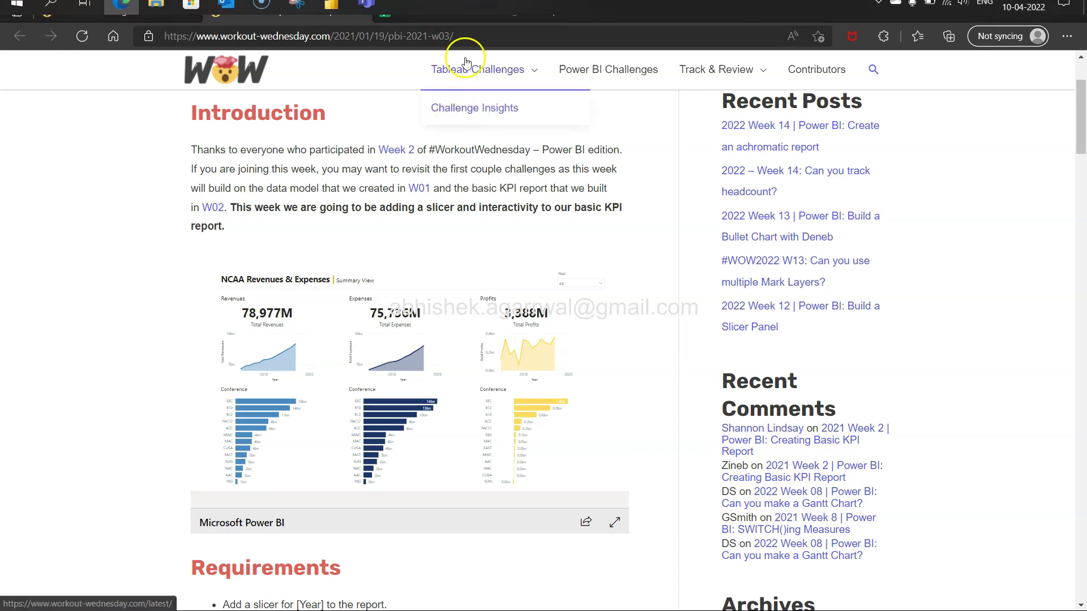
- Check the Feature Explainer list in the tutorials spreadsheet and return to the Week 3 challenge page
left_click(470, 12)
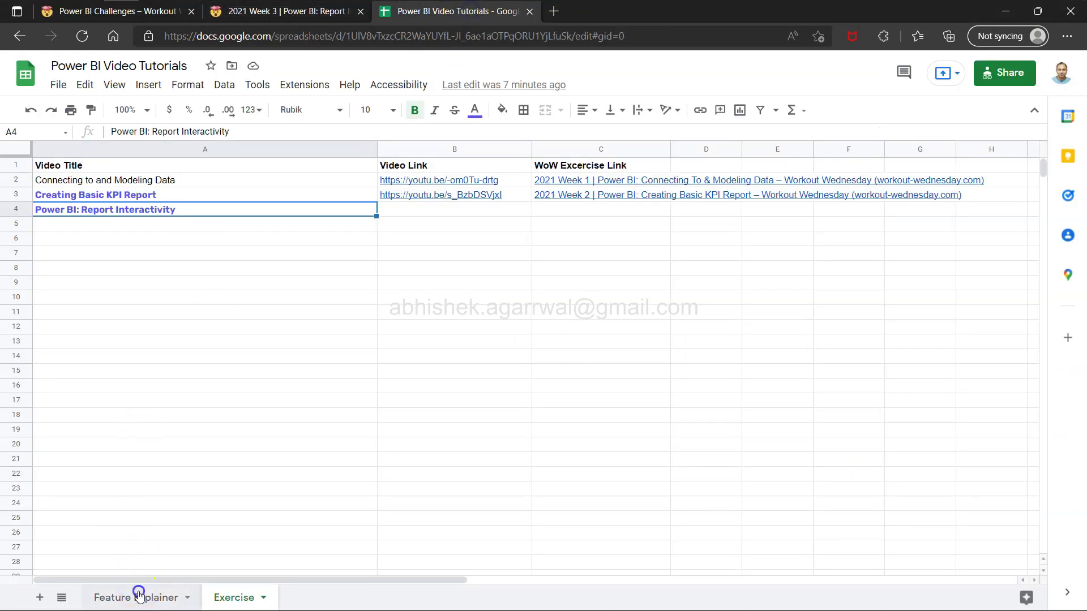
left_click(139, 595)
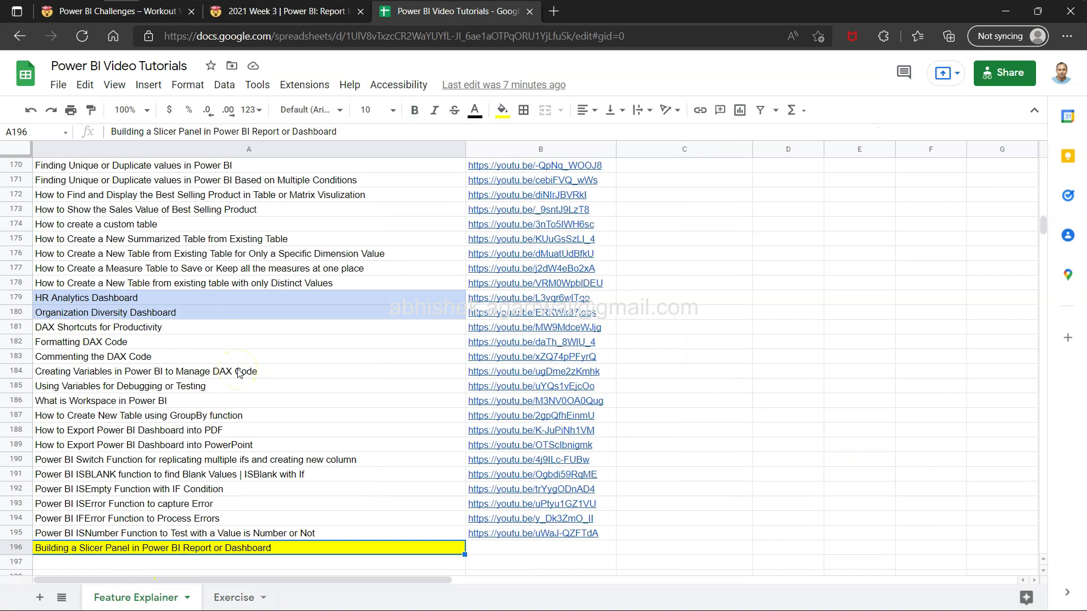
left_click(453, 32)
left_click(324, 17)
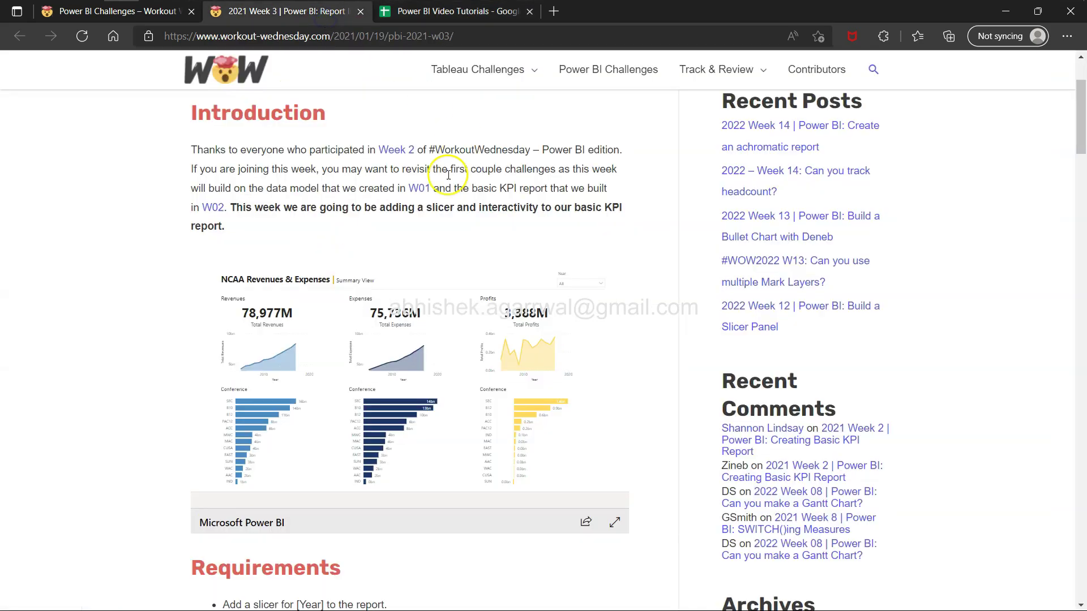
- Read the Week 3 challenge requirements, focusing on the one about the [Year] slicer
right_click(464, 205)
double_click(442, 189)
left_click(532, 188)
scroll(548, 190, "down", 5)
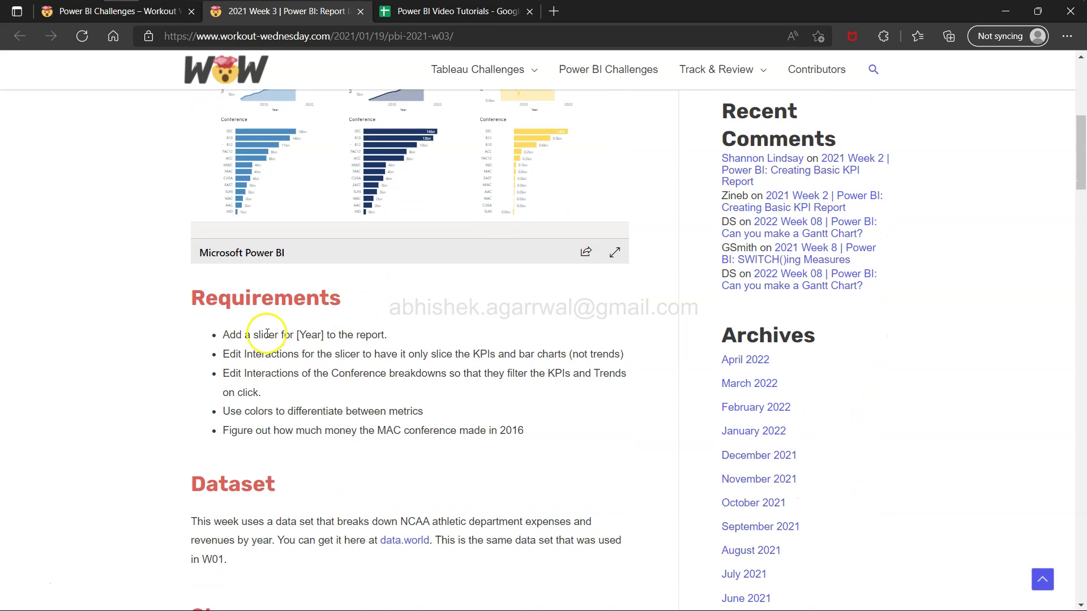
left_click_drag(235, 335, 348, 337)
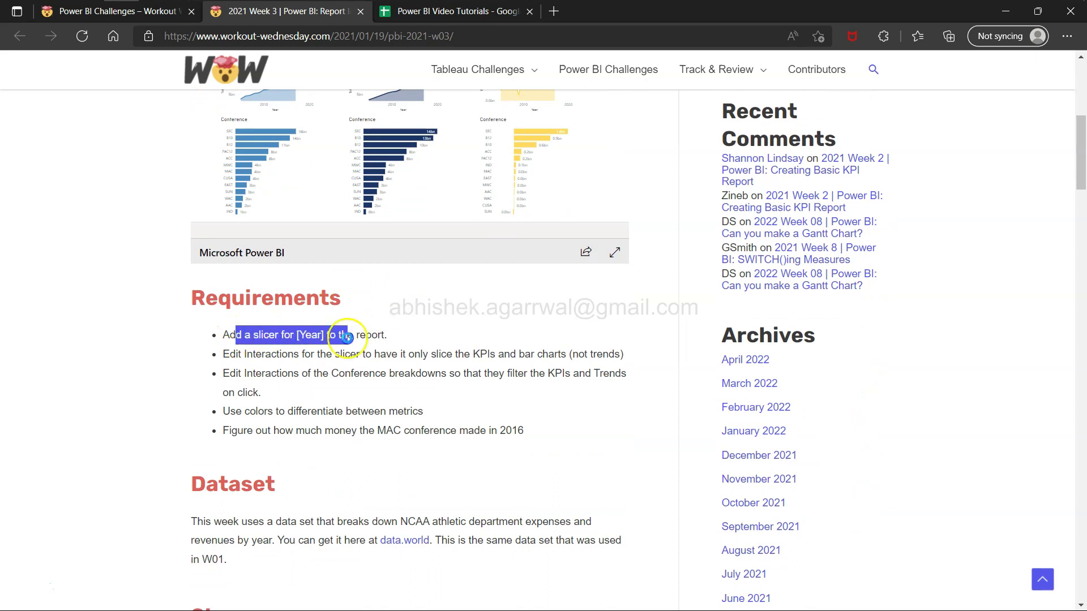
- Switch to the NCAA report in Power BI Desktop
key("alt+Tab")
key("alt+Tab")
key("alt+Tab")
key("alt+Tab")
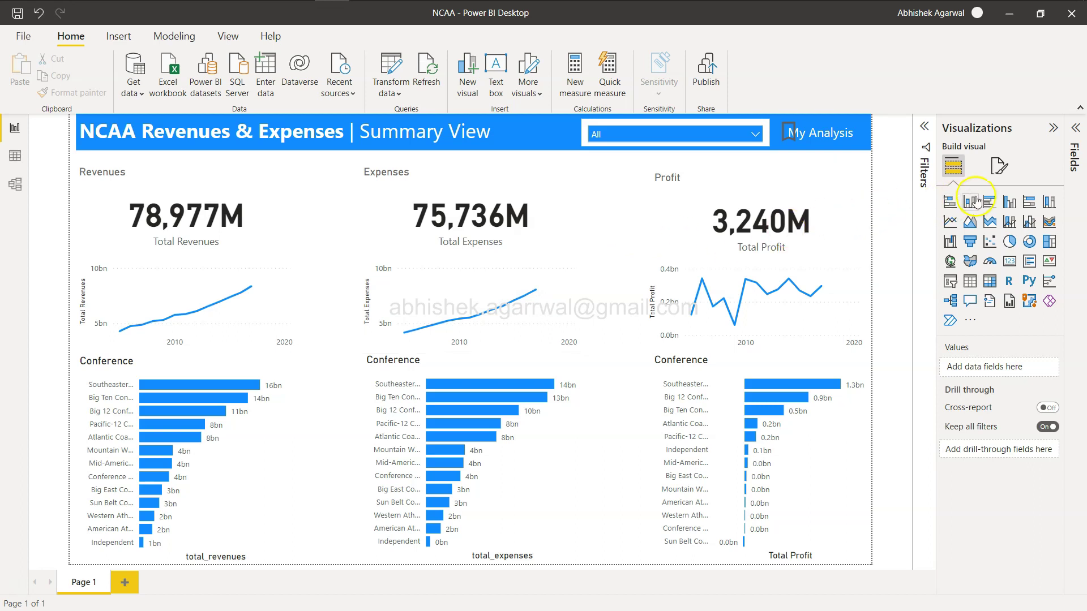
- Add a new slicer to the report page using the year field from the finances_fact table
left_click(949, 281)
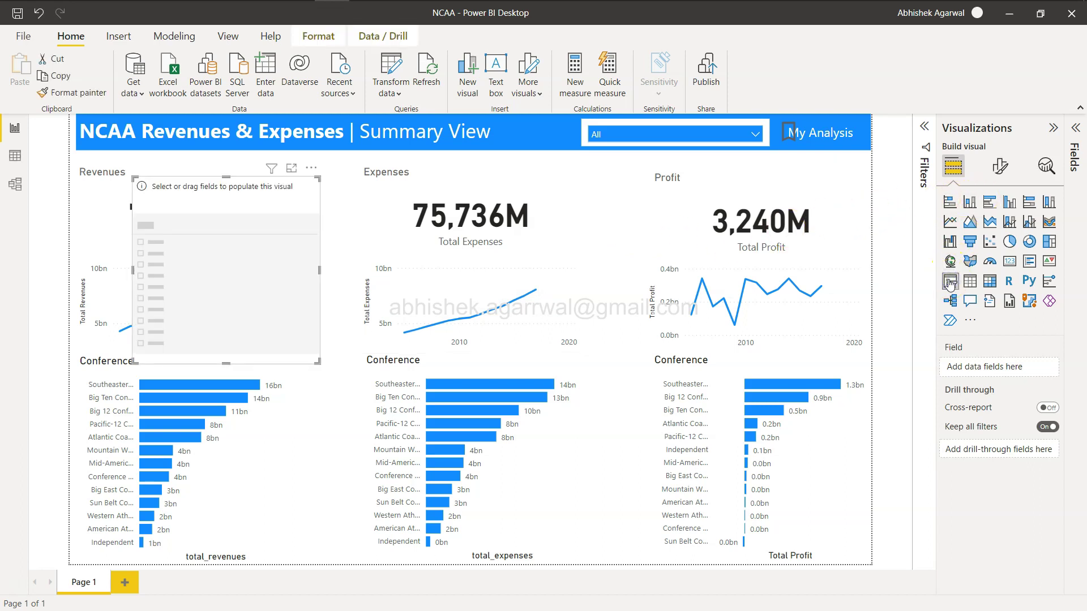
left_click(1000, 165)
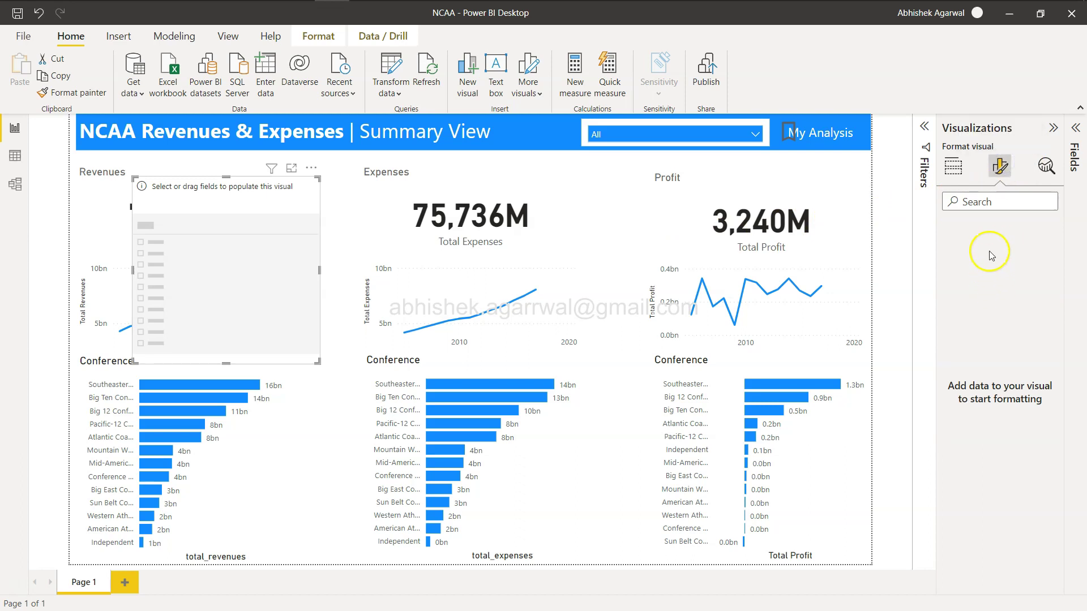
left_click(952, 166)
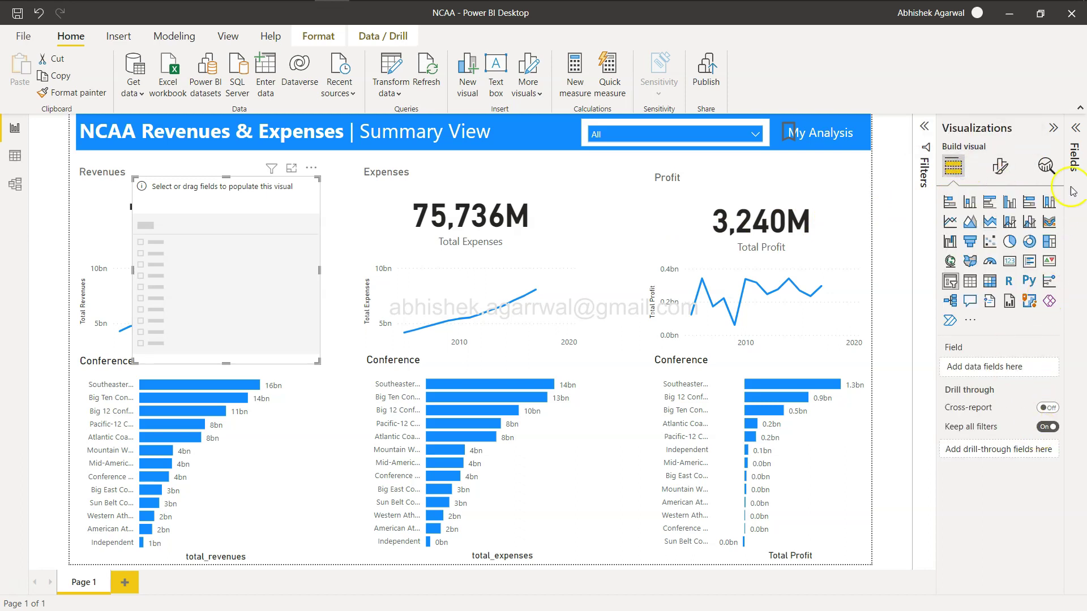
left_click(1075, 128)
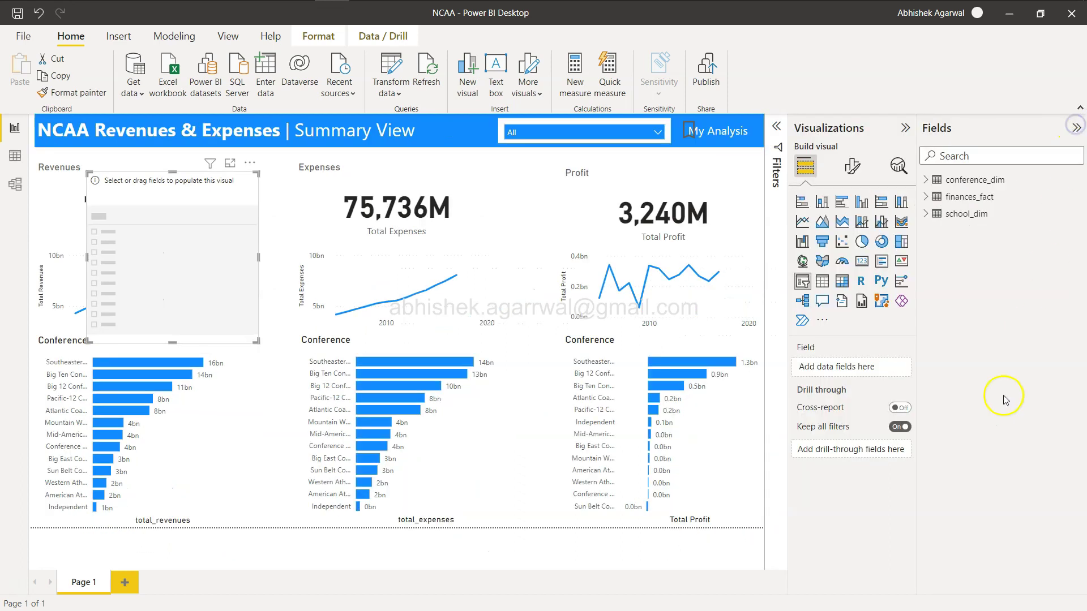
left_click(926, 197)
scroll(1023, 420, "down", 3)
scroll(1023, 420, "down", 2)
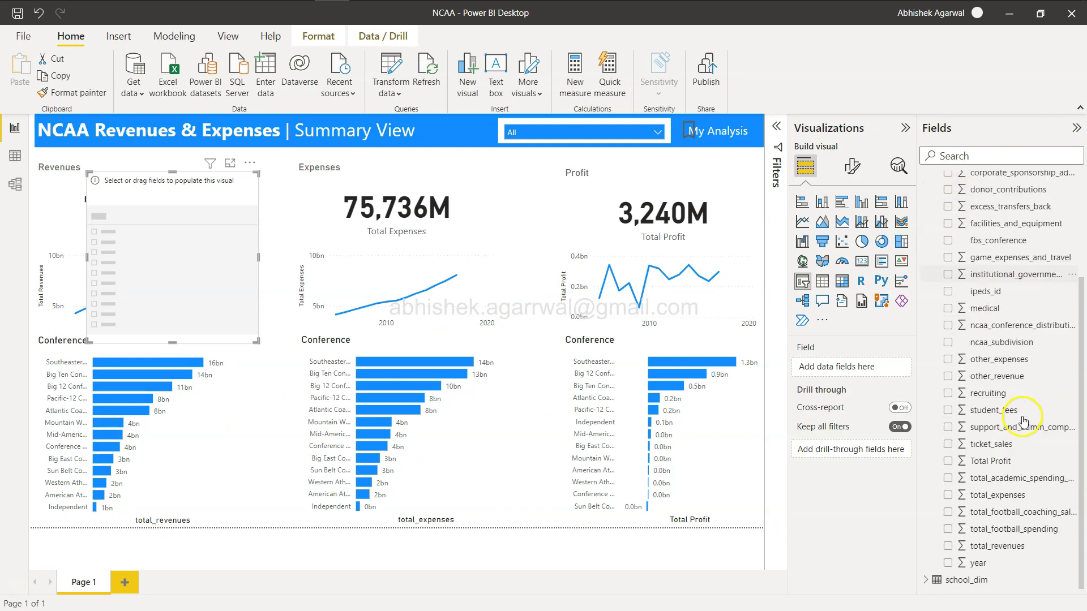
left_click_drag(978, 562, 852, 368)
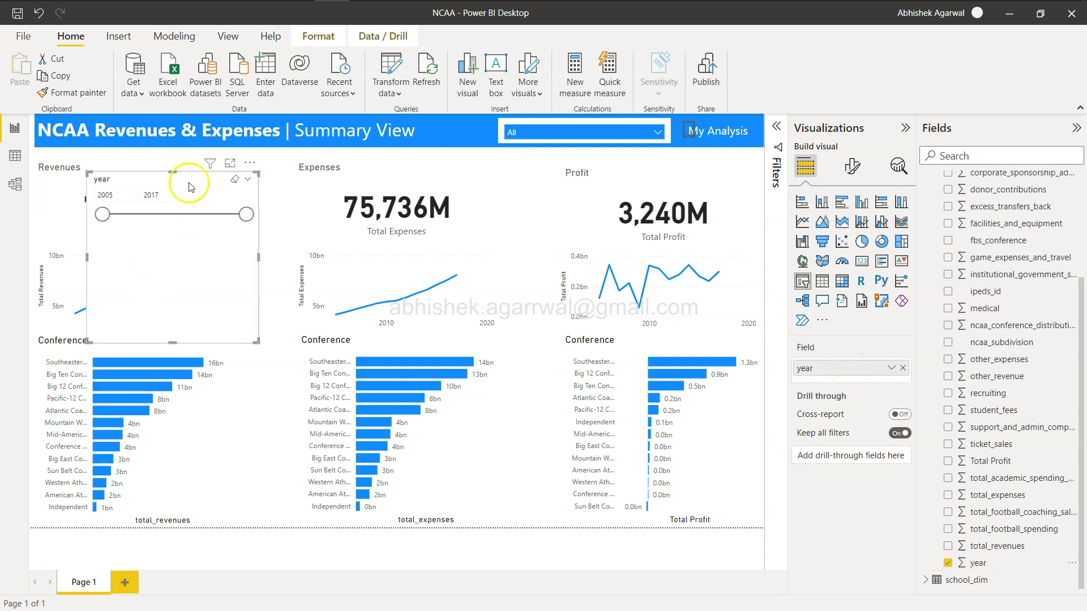
- Try the new year slicer as a small dropdown beside the report title, and delete it
left_click_drag(176, 342, 188, 229)
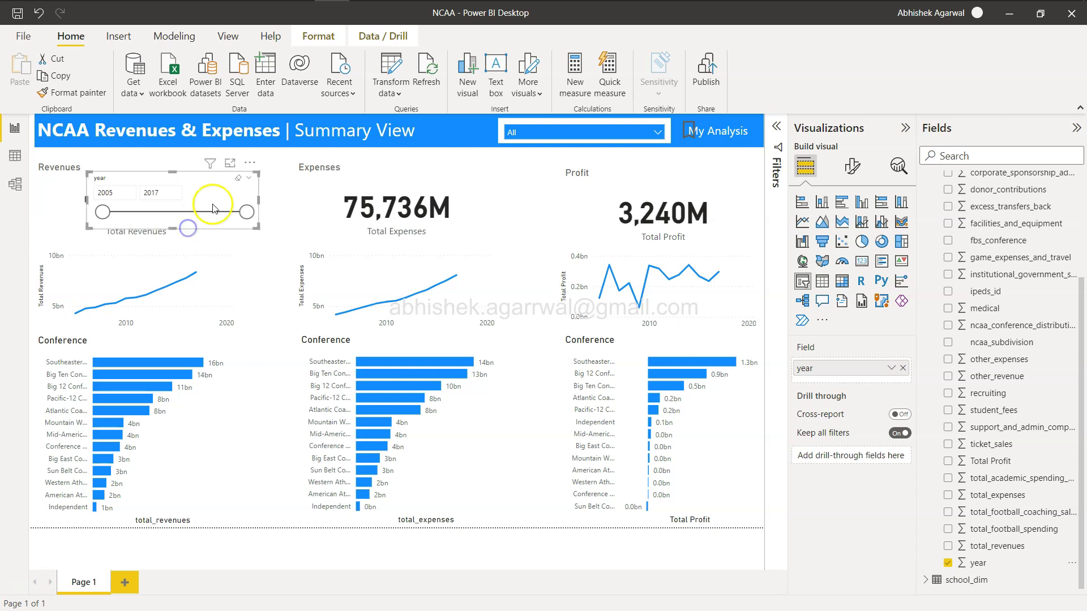
left_click(250, 179)
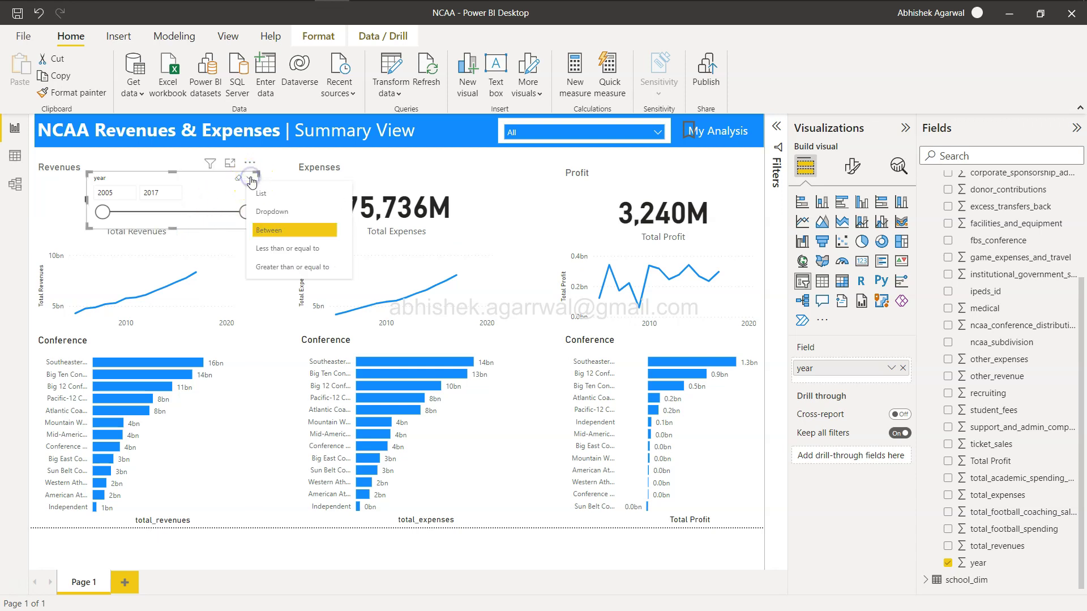
left_click(269, 211)
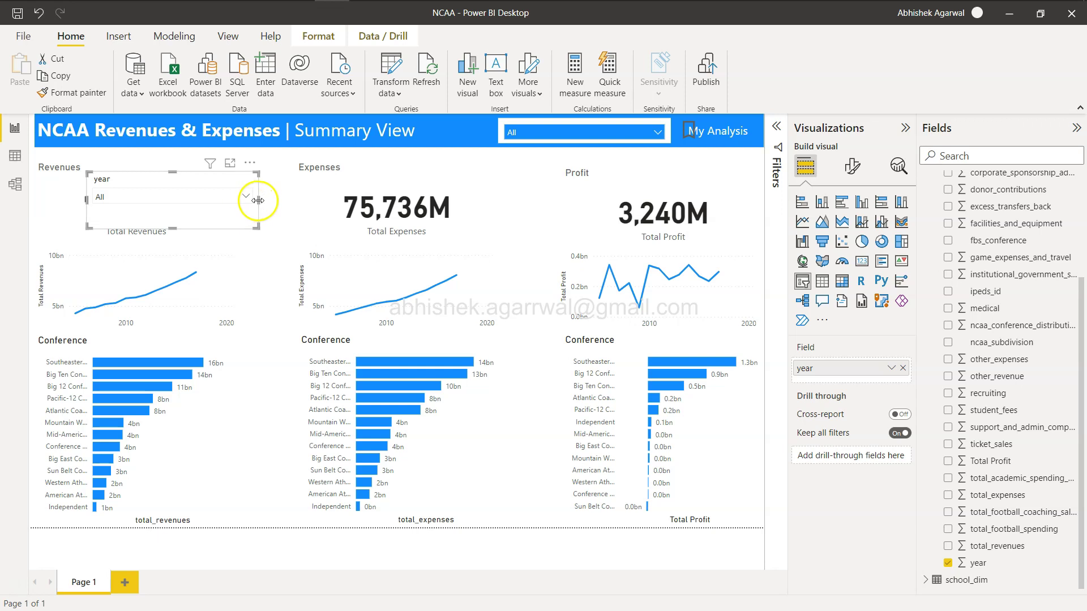
left_click_drag(258, 199, 170, 201)
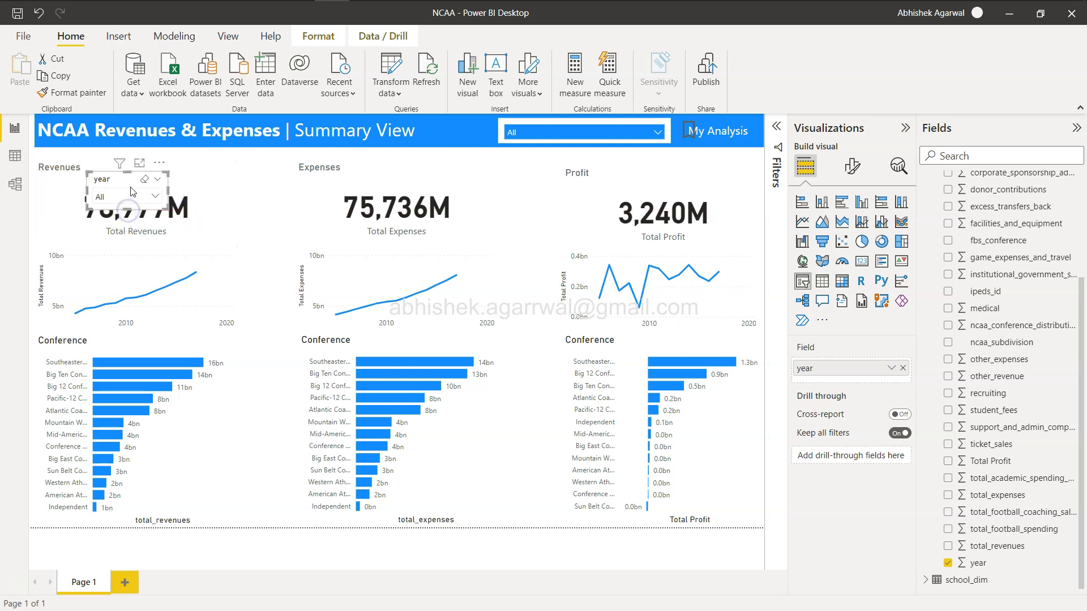
left_click_drag(131, 181, 456, 135)
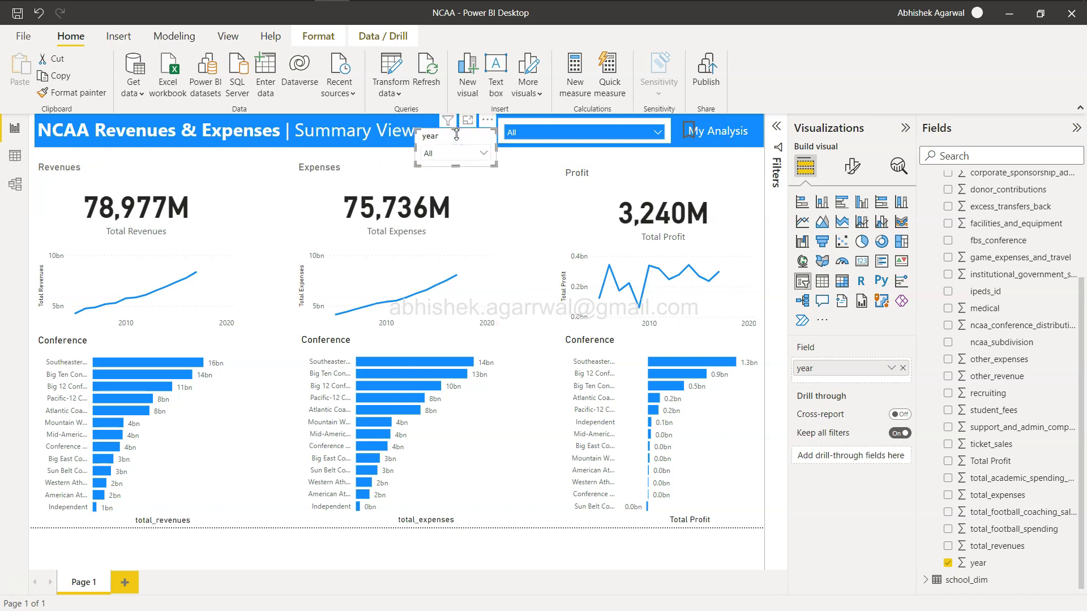
key("Delete")
- Place a smaller copy of the header's school slicer beside the Revenues heading and replace its field with year from finances_fact
left_click(568, 126)
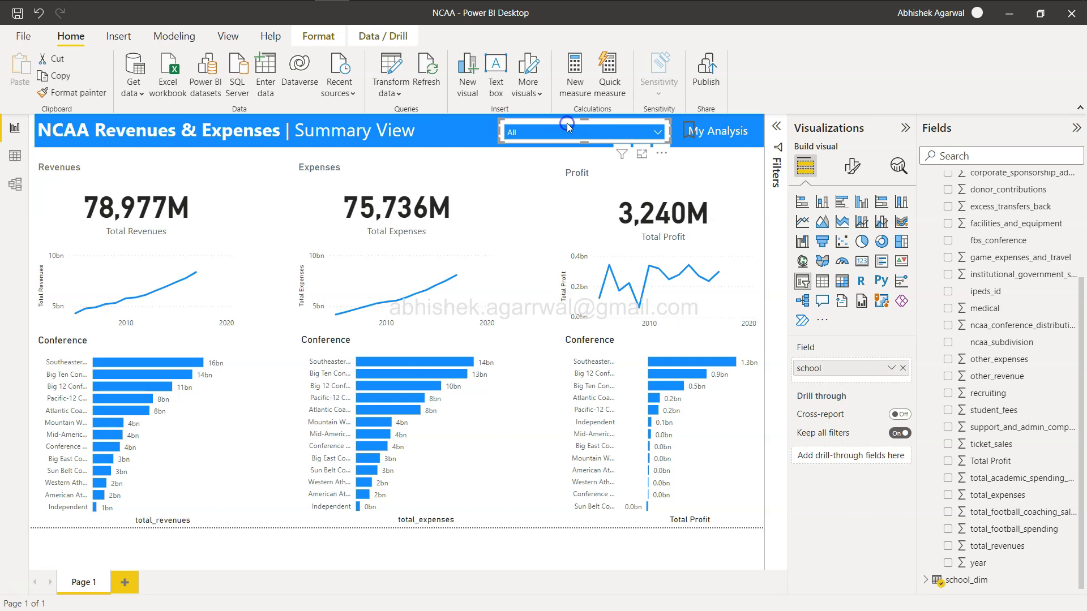
left_click_drag(568, 126, 283, 161)
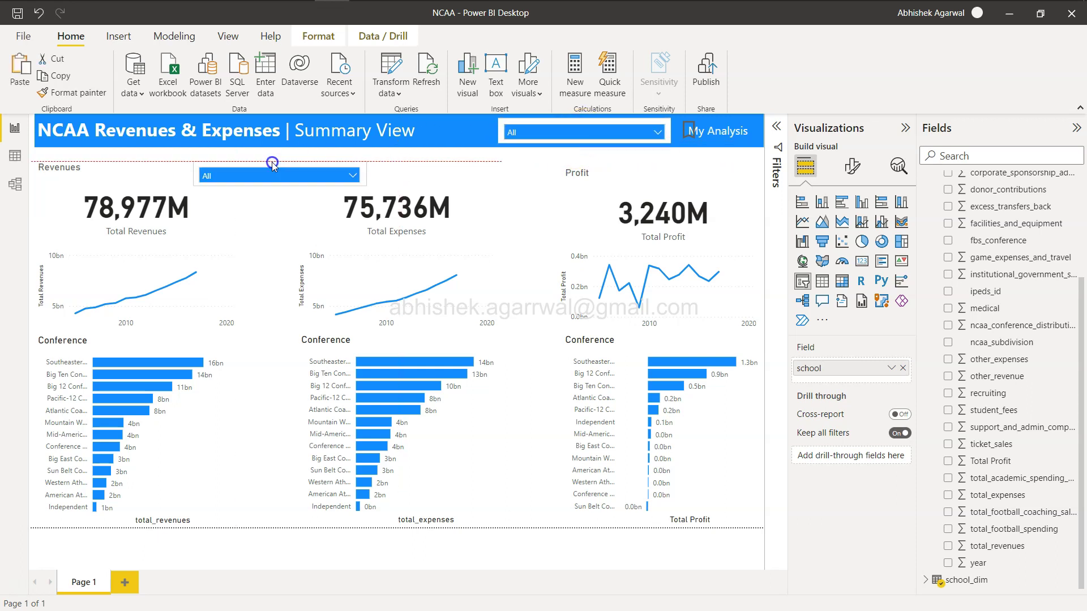
left_click_drag(375, 167, 274, 171)
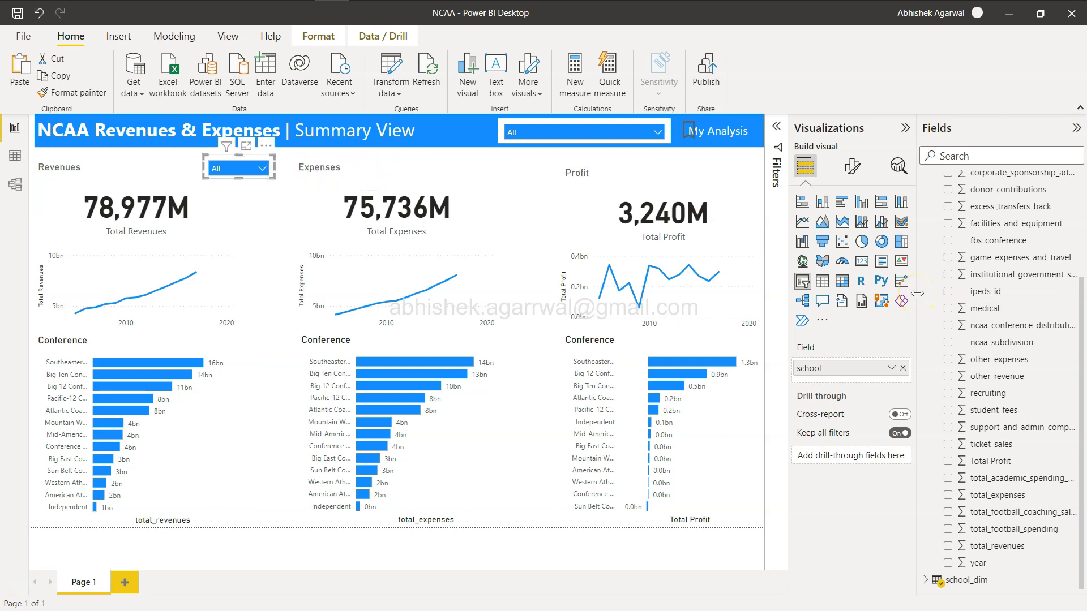
left_click(902, 368)
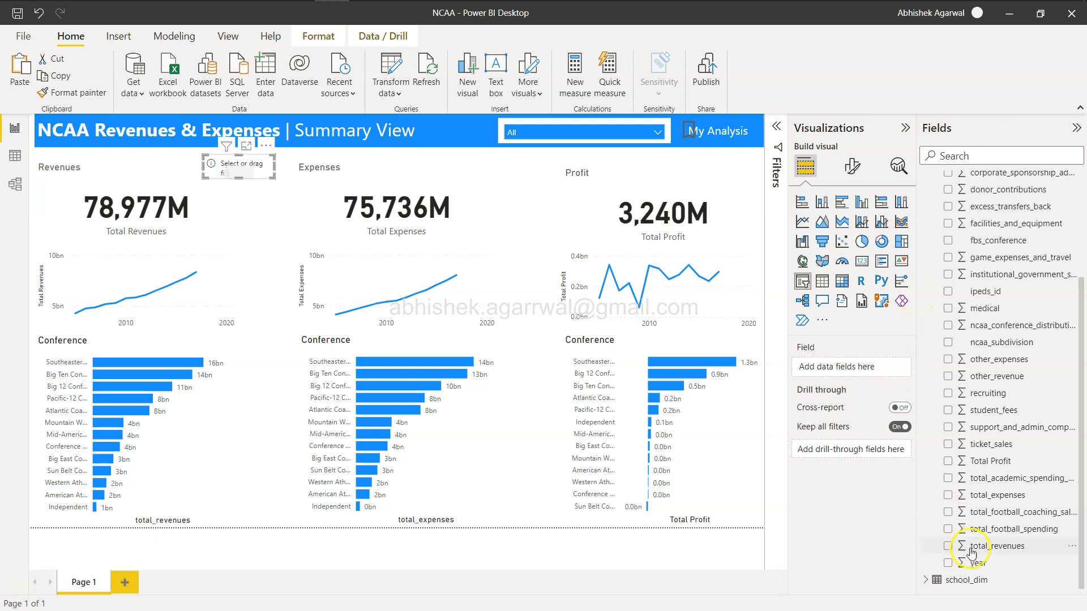
left_click_drag(979, 562, 871, 371)
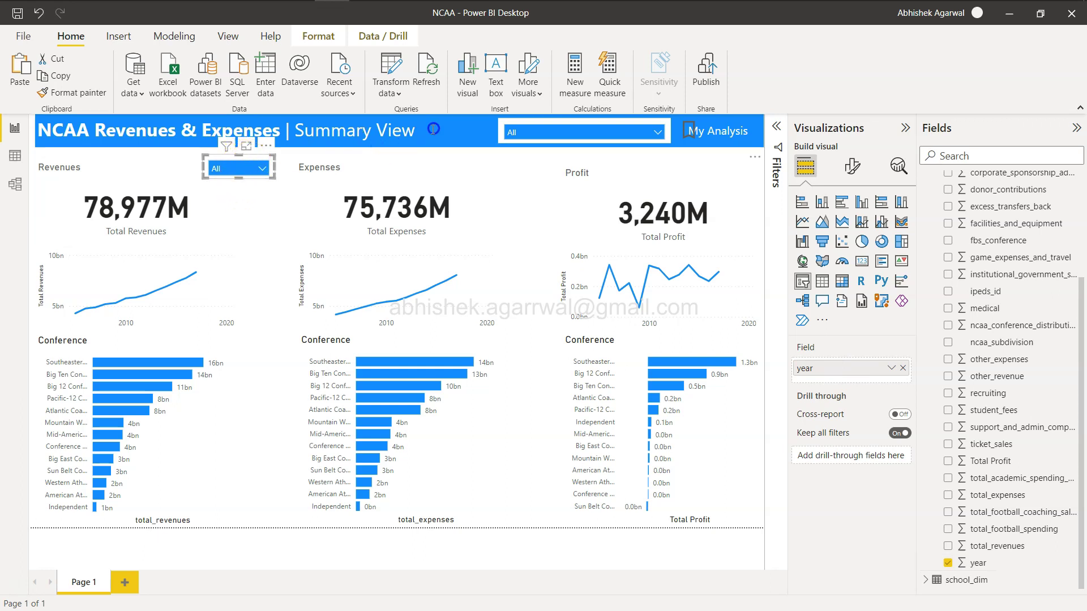
- Move the year slicer into the header beside the school slicer, and test it with 2007 and 2008 before clearing the selection
left_click_drag(252, 158, 470, 122)
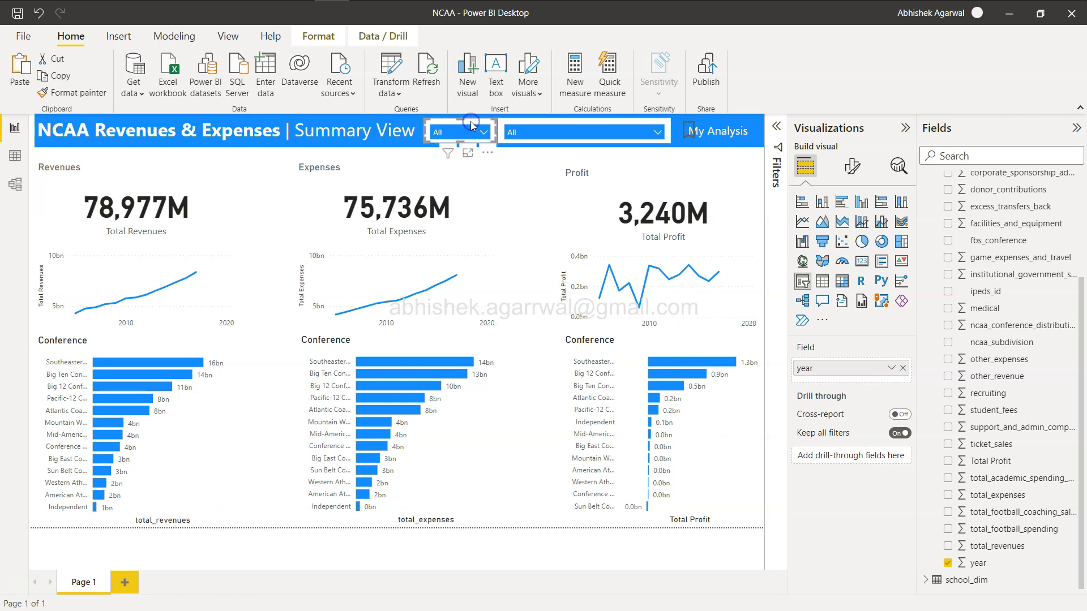
left_click(484, 132)
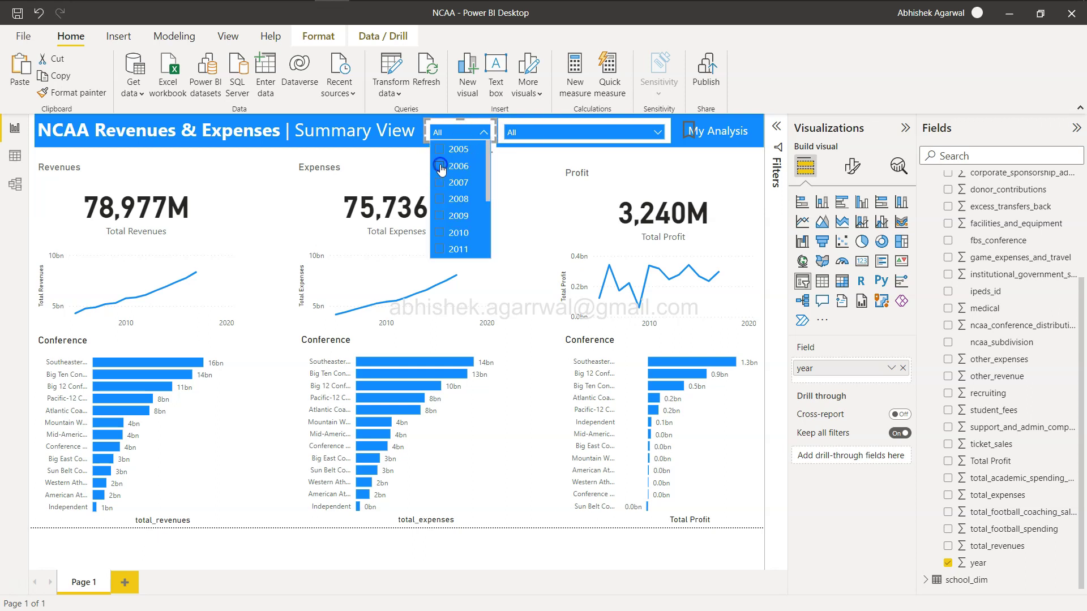
left_click(440, 166)
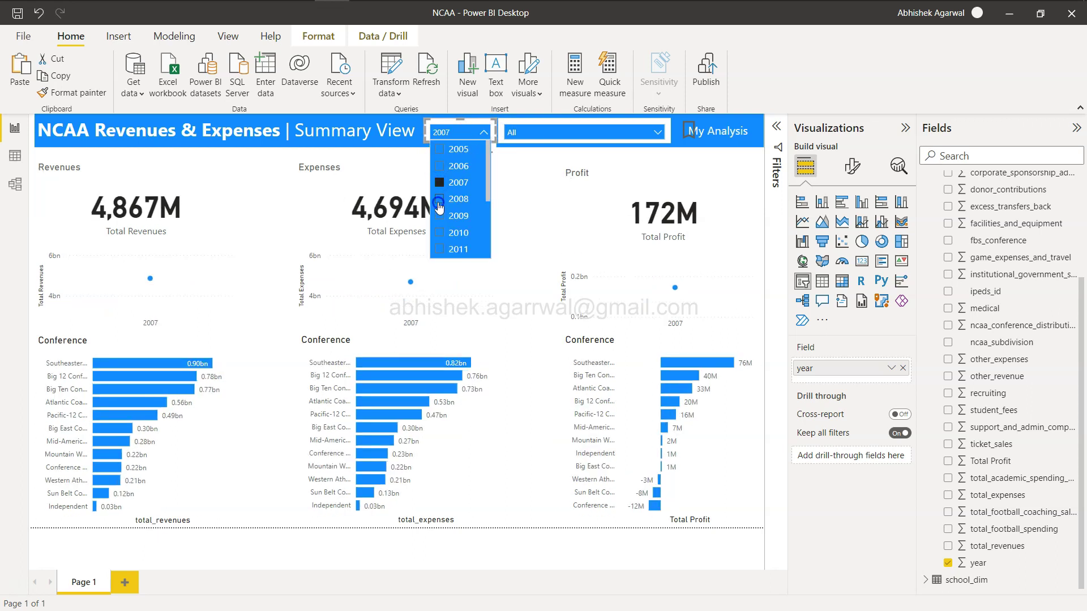
left_click(439, 201)
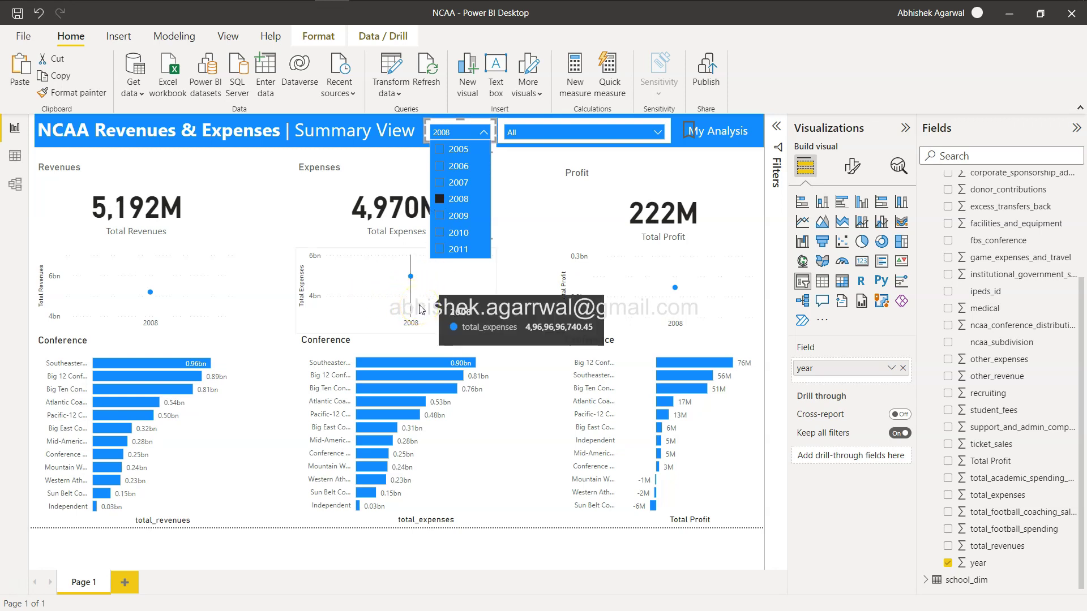
left_click(441, 201)
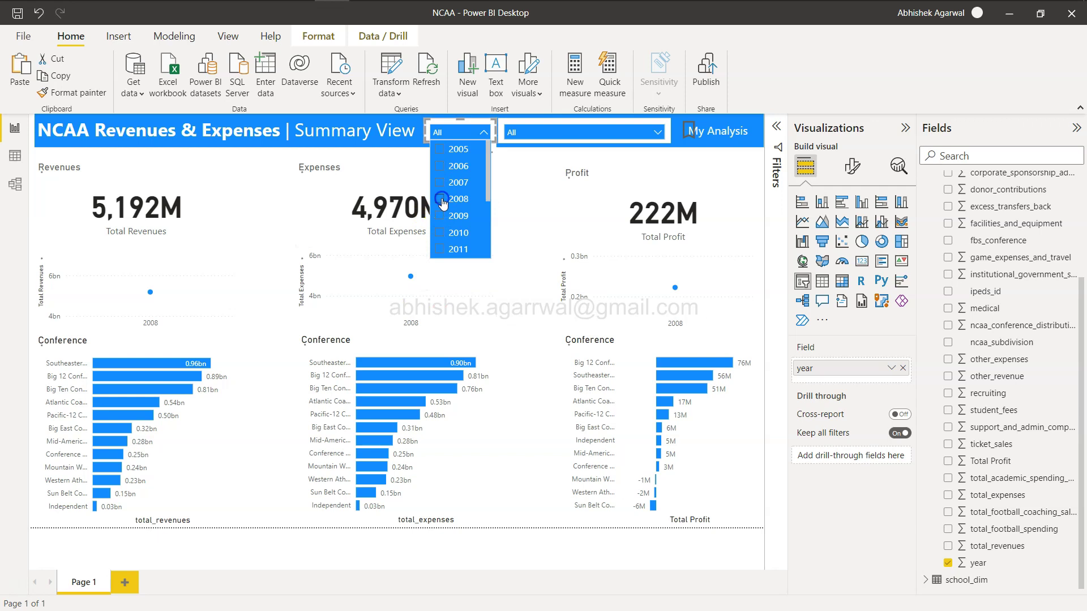
- Switch to the Workout Wednesday page in the browser and review the slicer interaction requirement against the sample report's trend charts
key("alt+Tab")
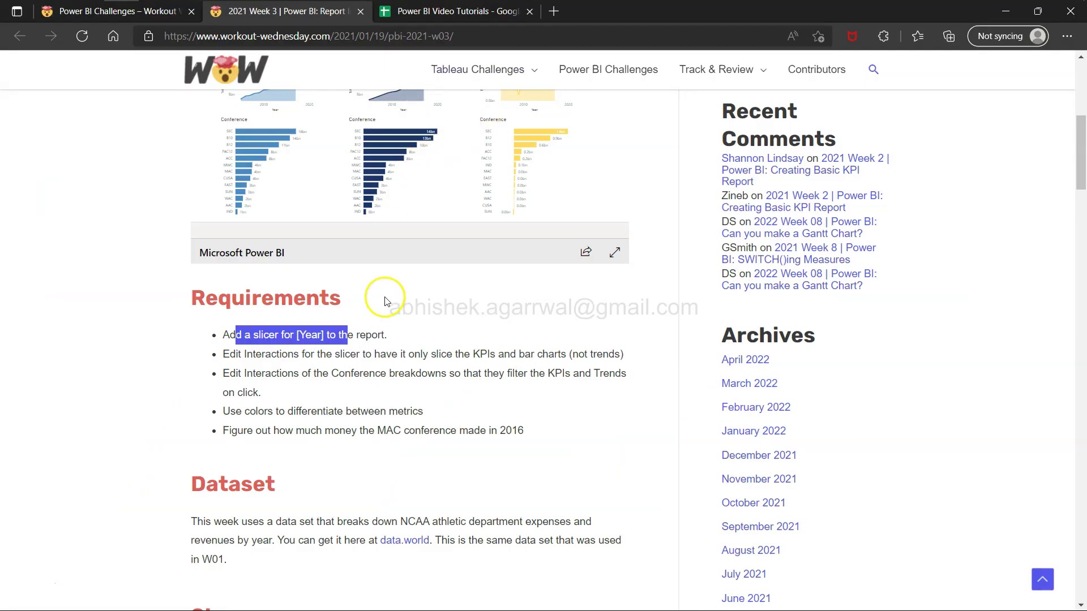
left_click_drag(244, 353, 493, 356)
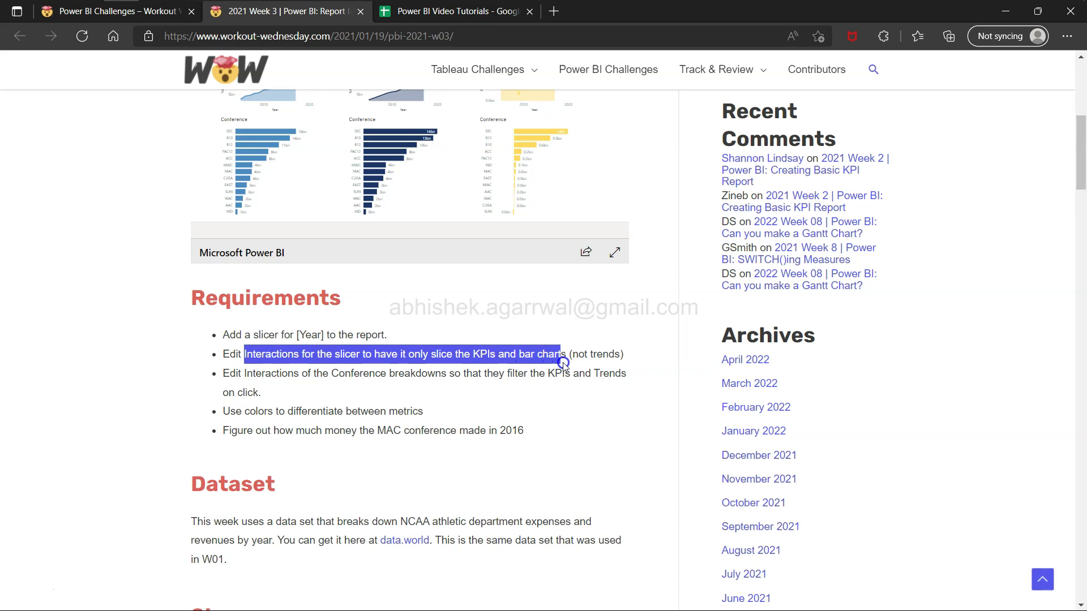
left_click_drag(598, 357, 625, 355)
scroll(626, 357, "up", 2)
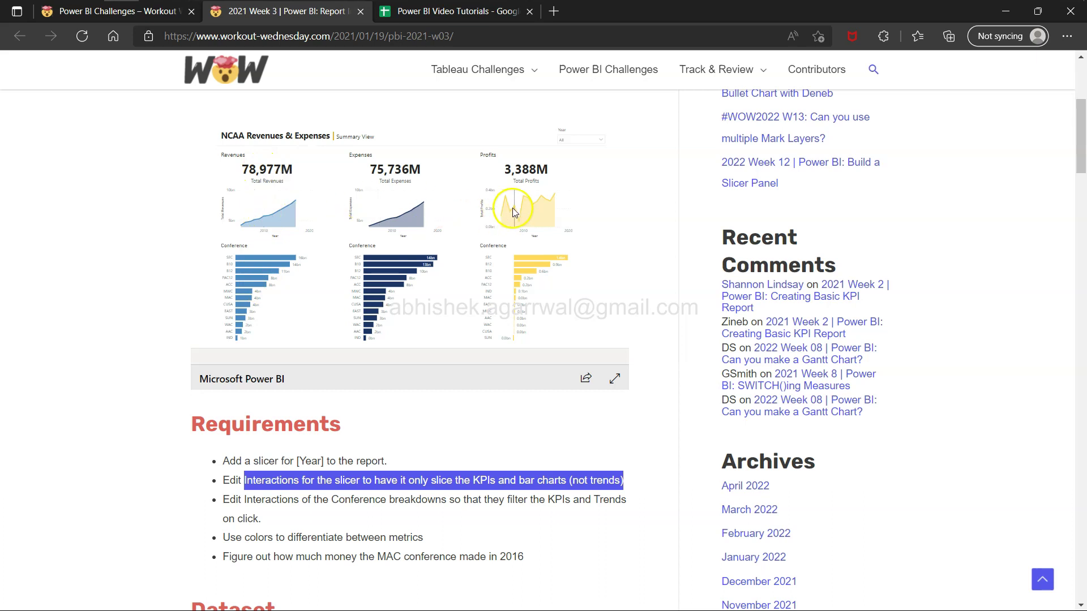
mouse_move(513, 210)
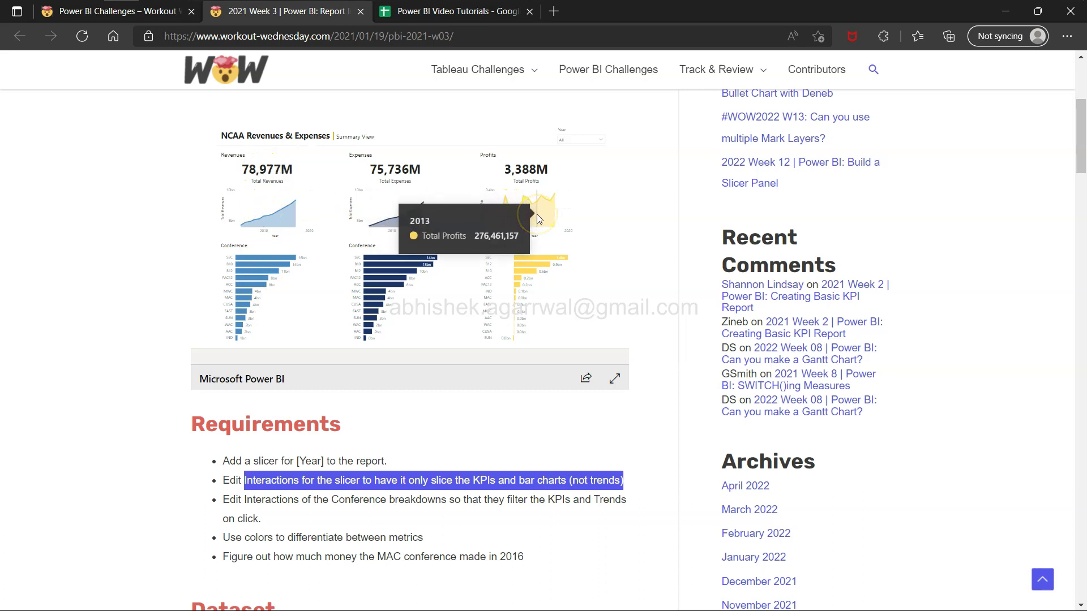
left_click(334, 529)
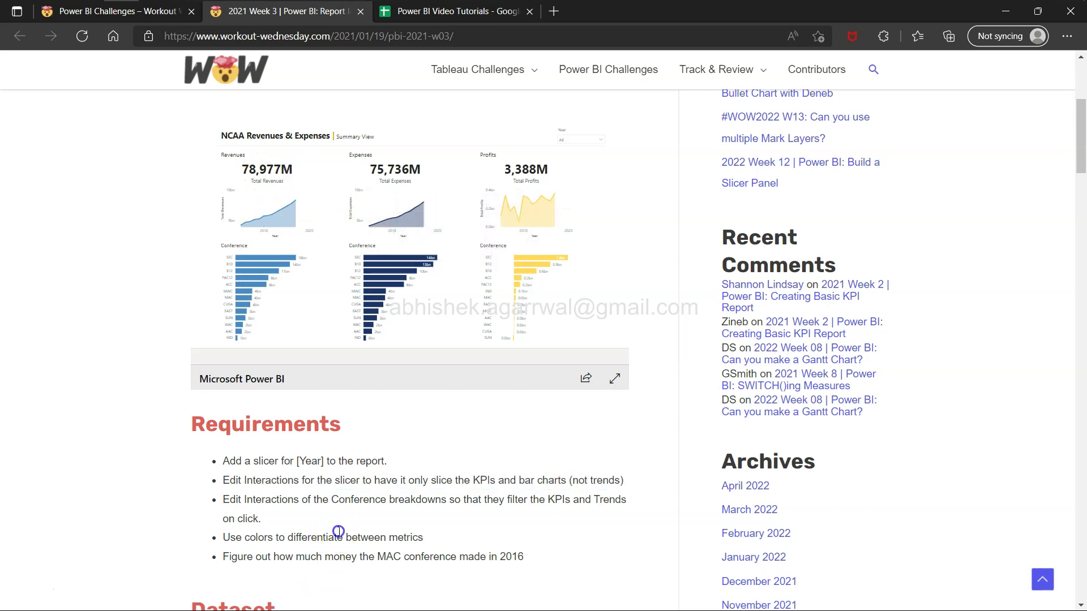
scroll(339, 531, "down", 1)
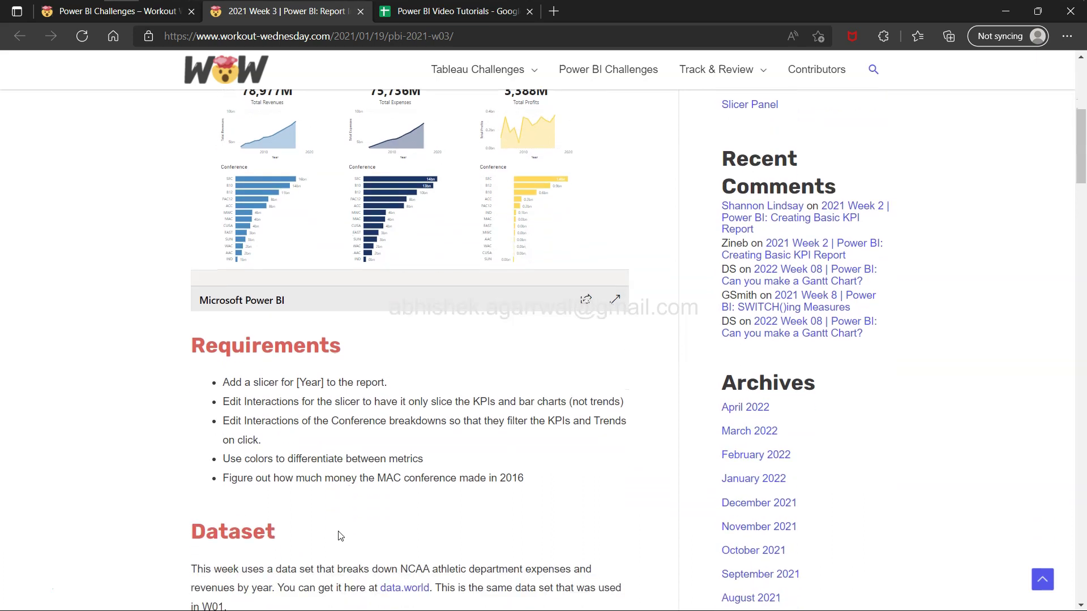
- Return to Power BI Desktop and edit the year slicer's interactions to none for the Revenues, Expenses and Profit trend line charts
key("alt+Tab")
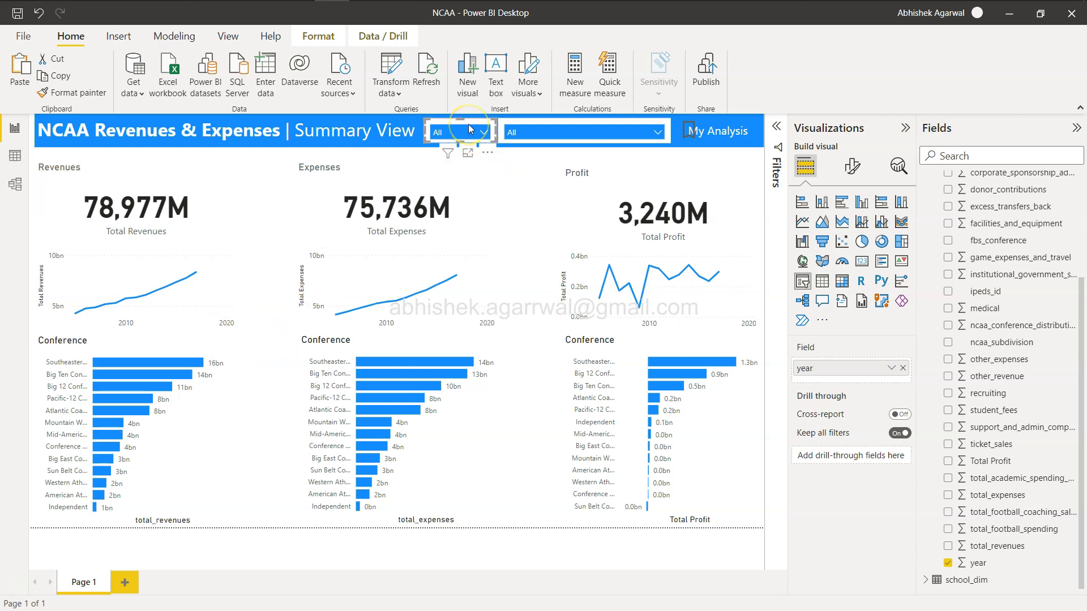
left_click(329, 40)
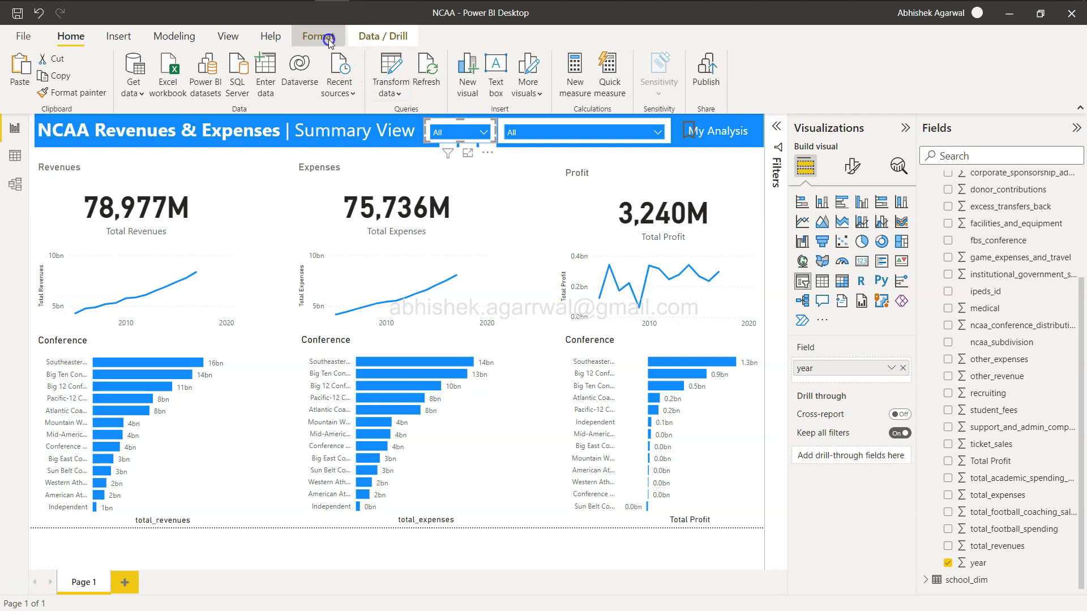
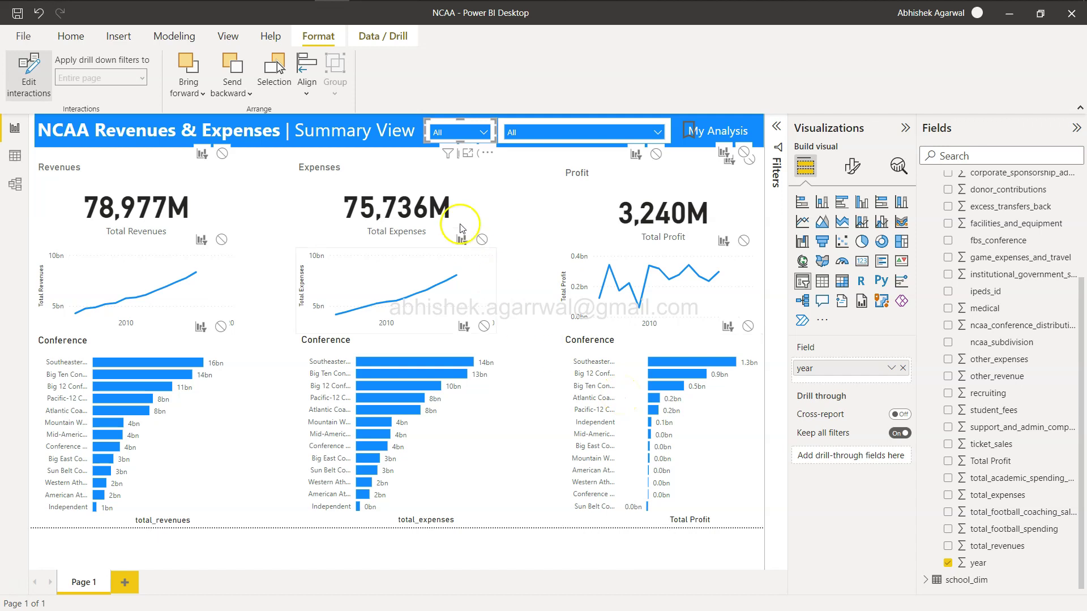
left_click(459, 132)
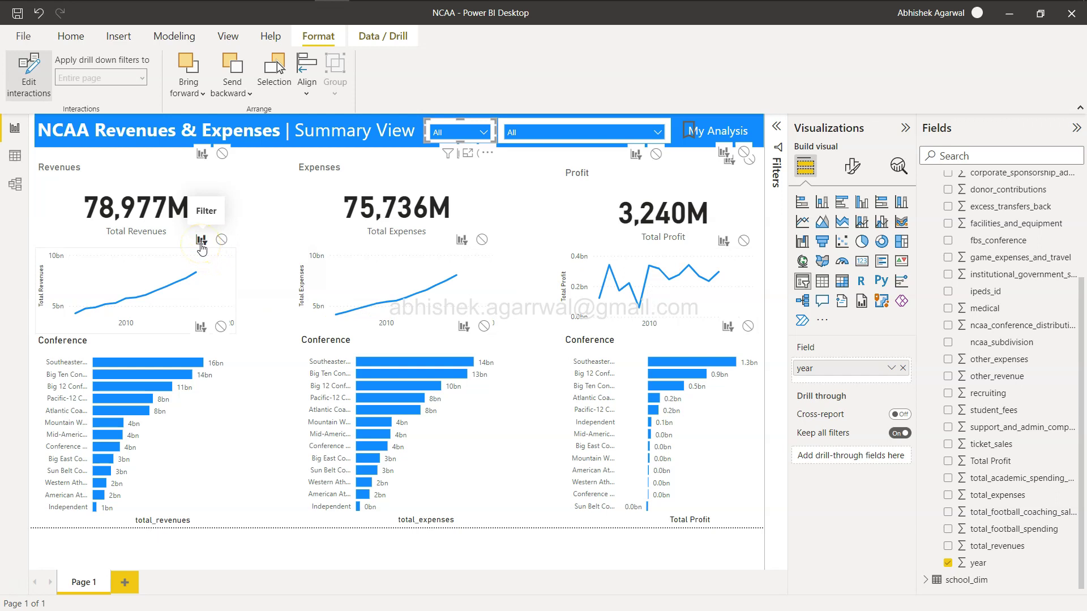
left_click(220, 241)
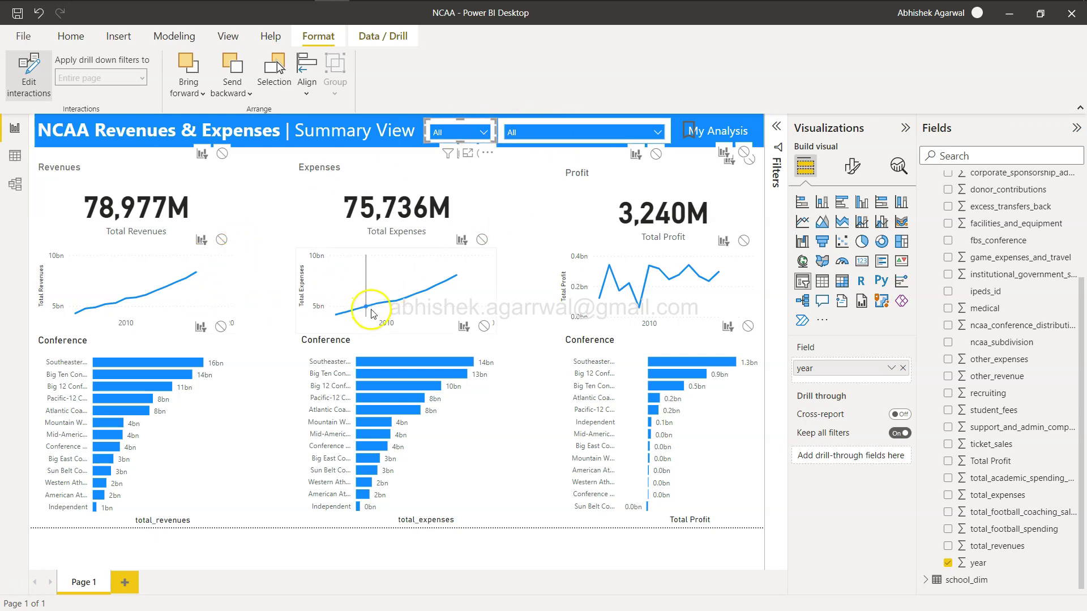
mouse_move(373, 313)
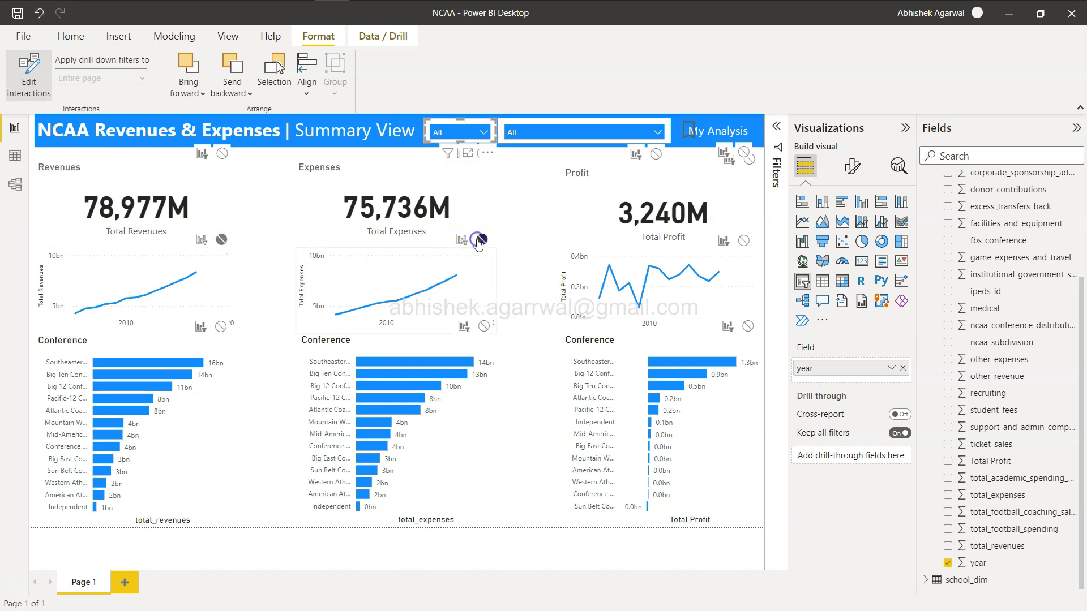
left_click(740, 242)
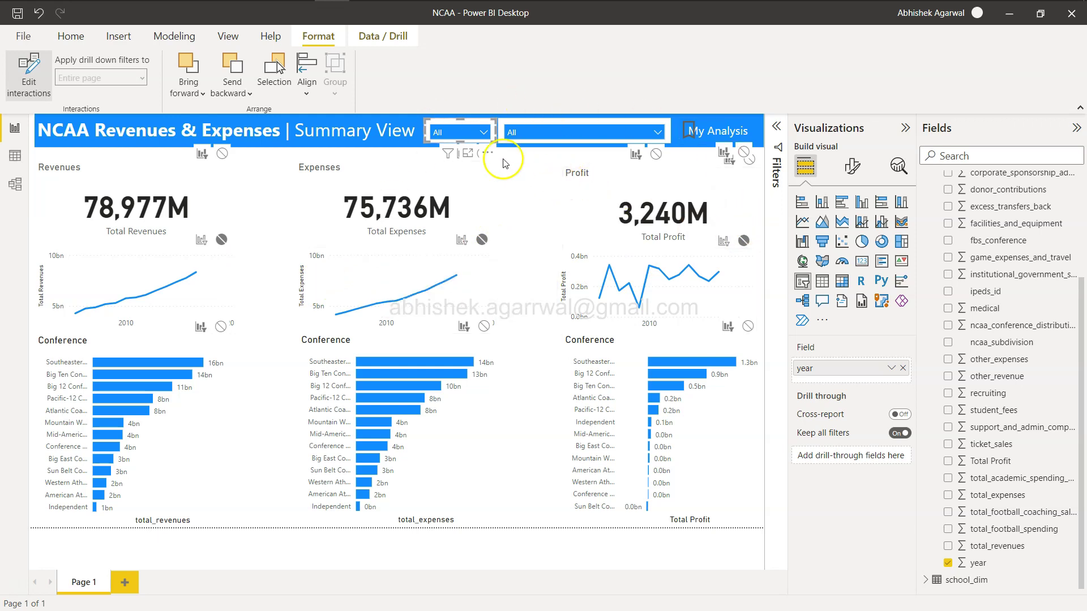
left_click(25, 77)
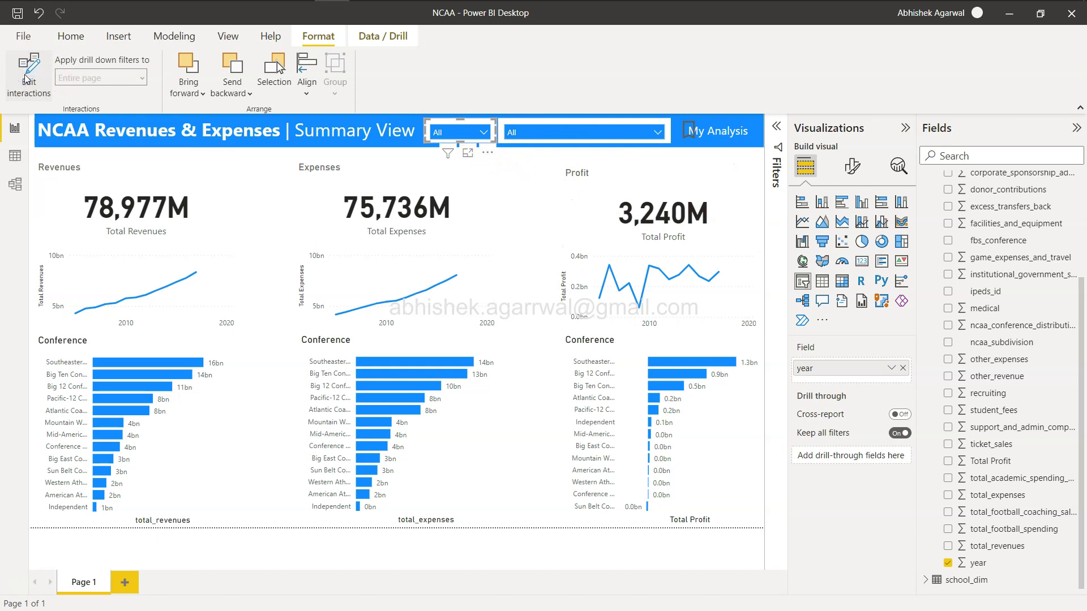
- Test the year slicer on the report with 2005, 2008, 2009 and 2010 in turn, leaving 2010 selected
left_click(484, 133)
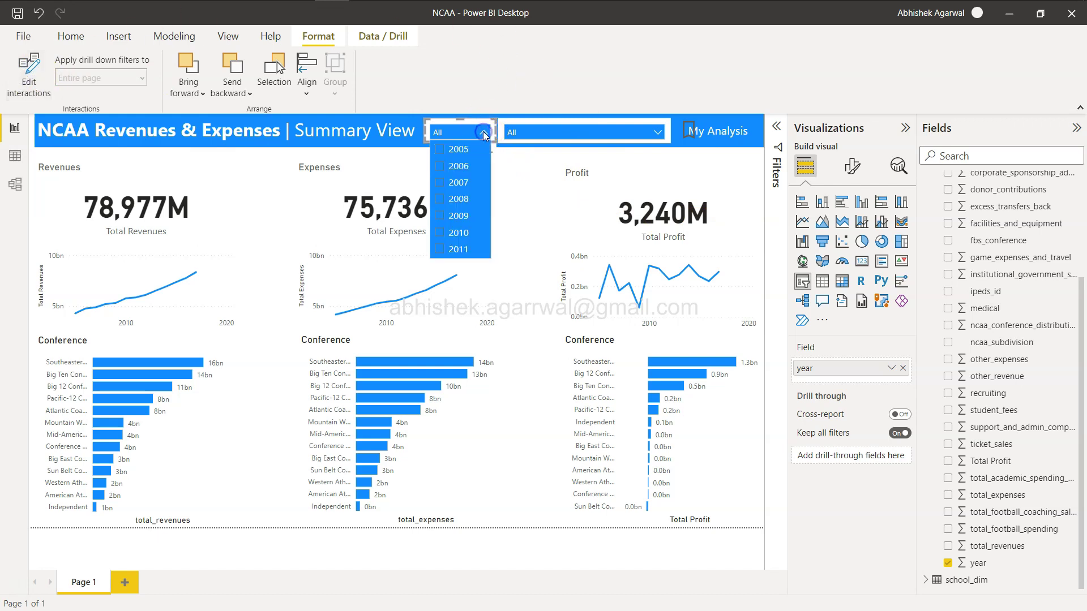
left_click(440, 150)
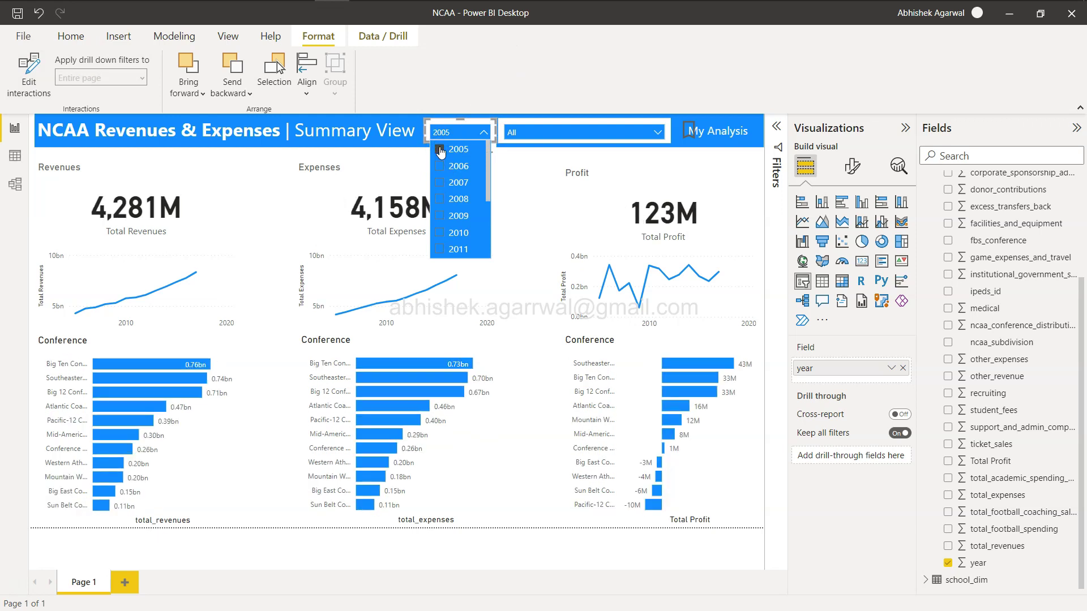
left_click(440, 200)
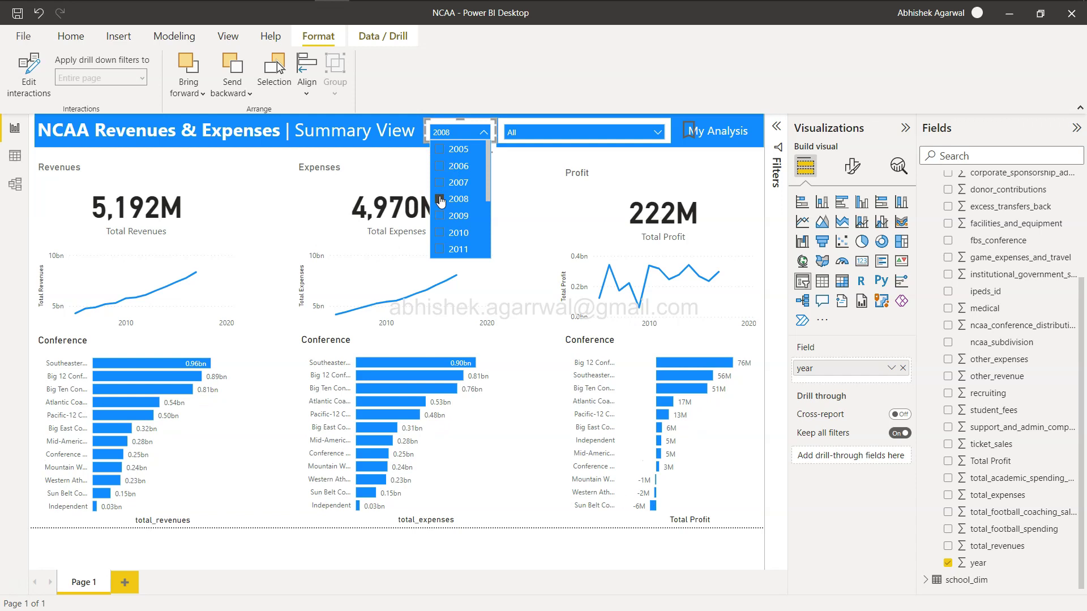
left_click(441, 218)
left_click(439, 232)
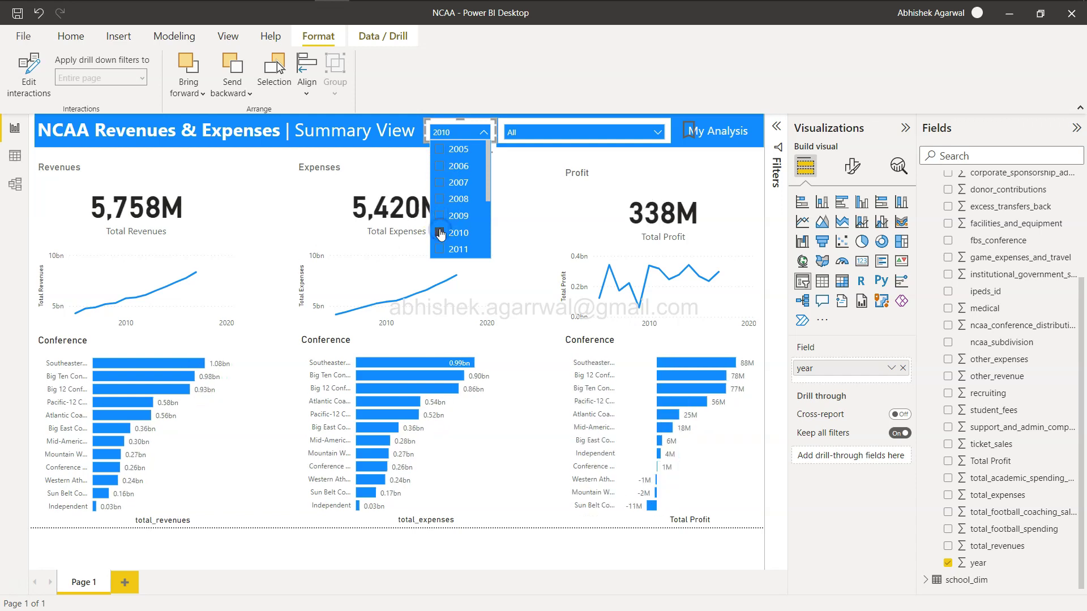
- Try several universities in the school slicer, including Arizona State and Bowling Green State, leaving Arkansas State University selected
left_click(658, 132)
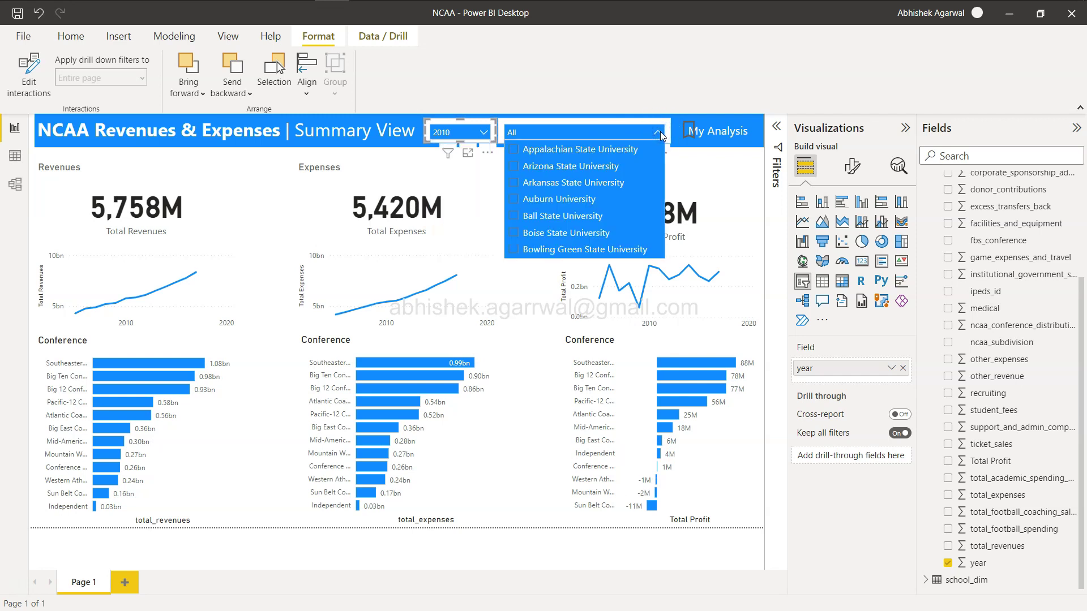
left_click(587, 166)
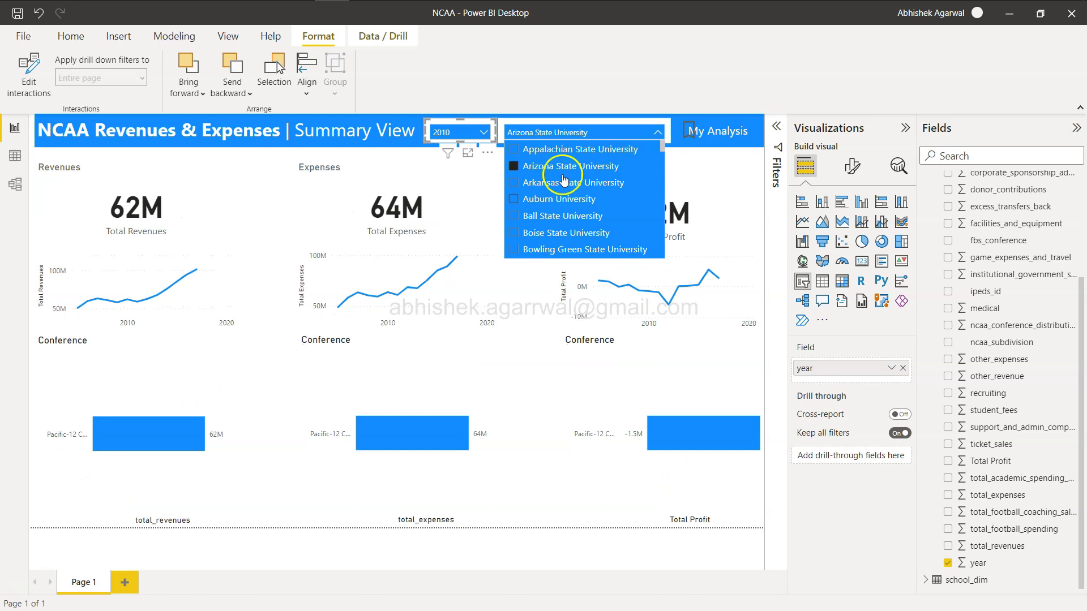
left_click(562, 201)
left_click(562, 216)
left_click(566, 233)
left_click(569, 249)
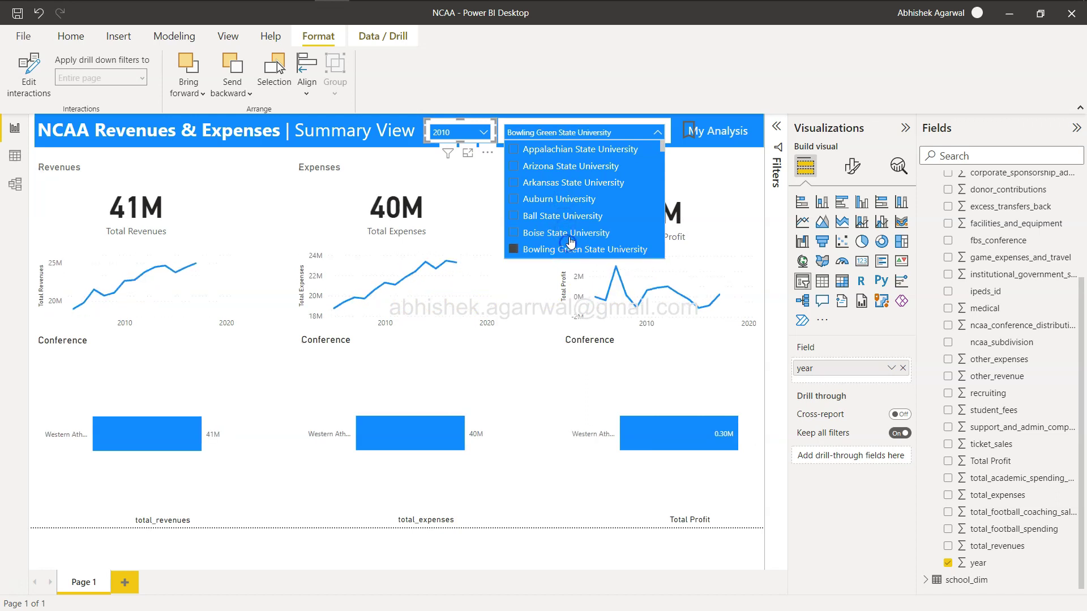
left_click(573, 182)
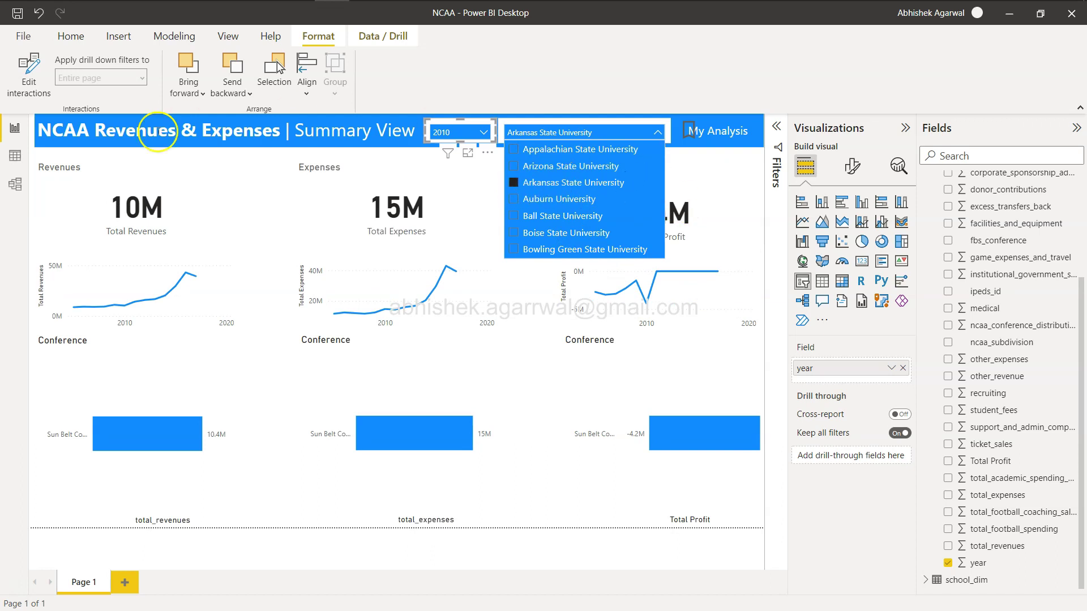
left_click(634, 132)
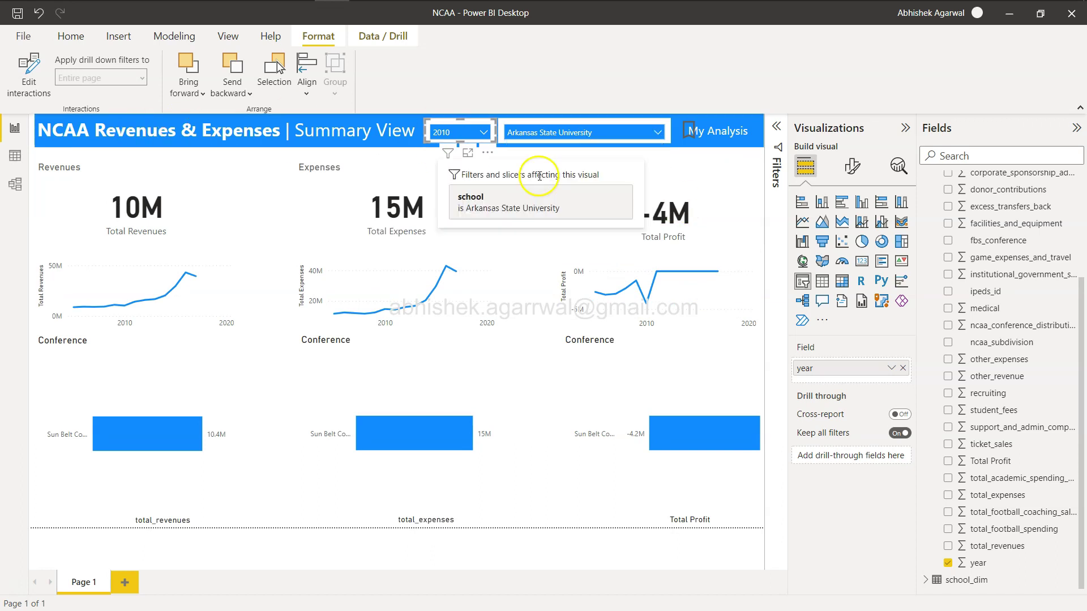
left_click(663, 126)
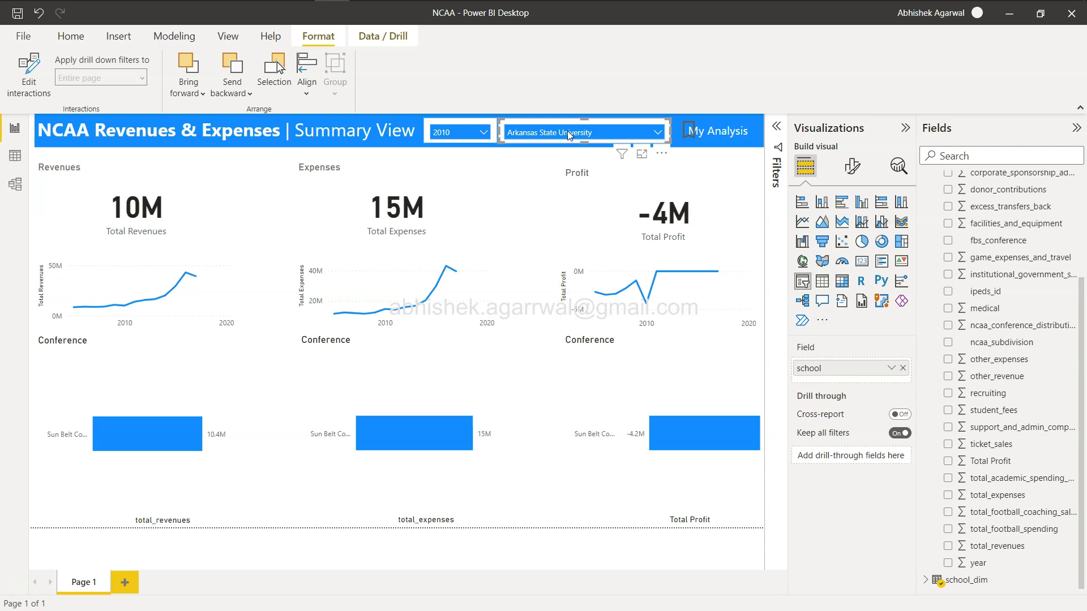
- Switch to the challenge page in the browser and review the Conference interaction and metric colour requirements against the sample and own reports
key("alt+Tab")
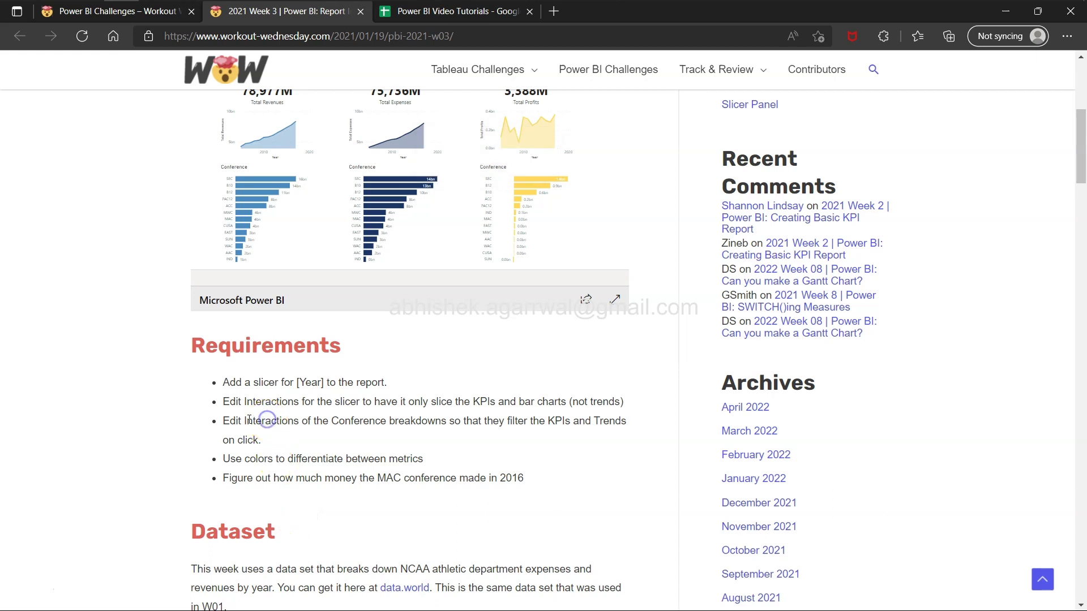
left_click_drag(229, 421, 473, 439)
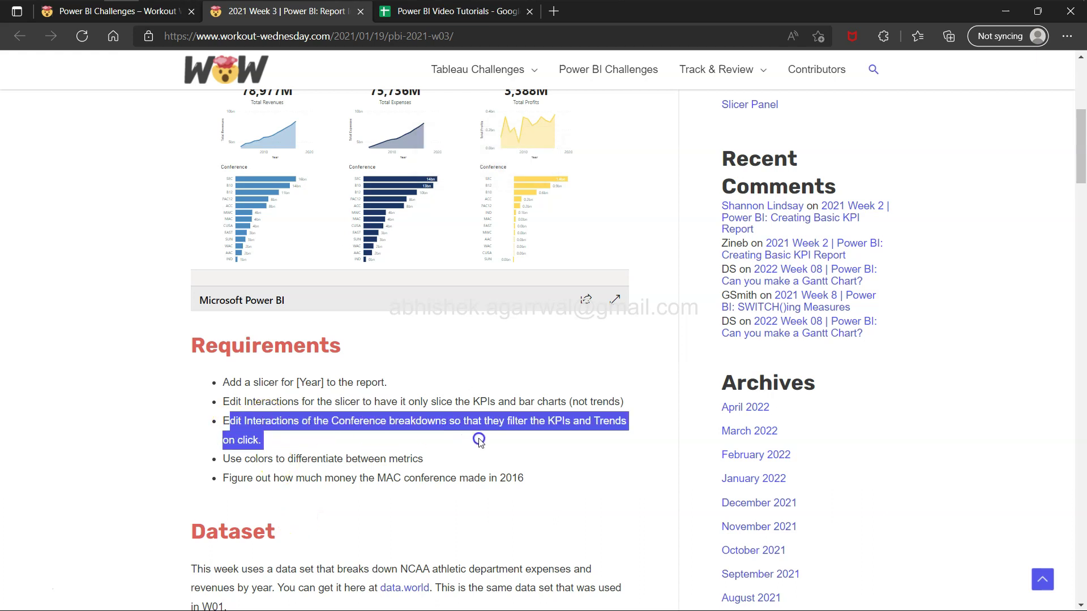
left_click_drag(223, 457, 424, 459)
scroll(428, 469, "up", 1)
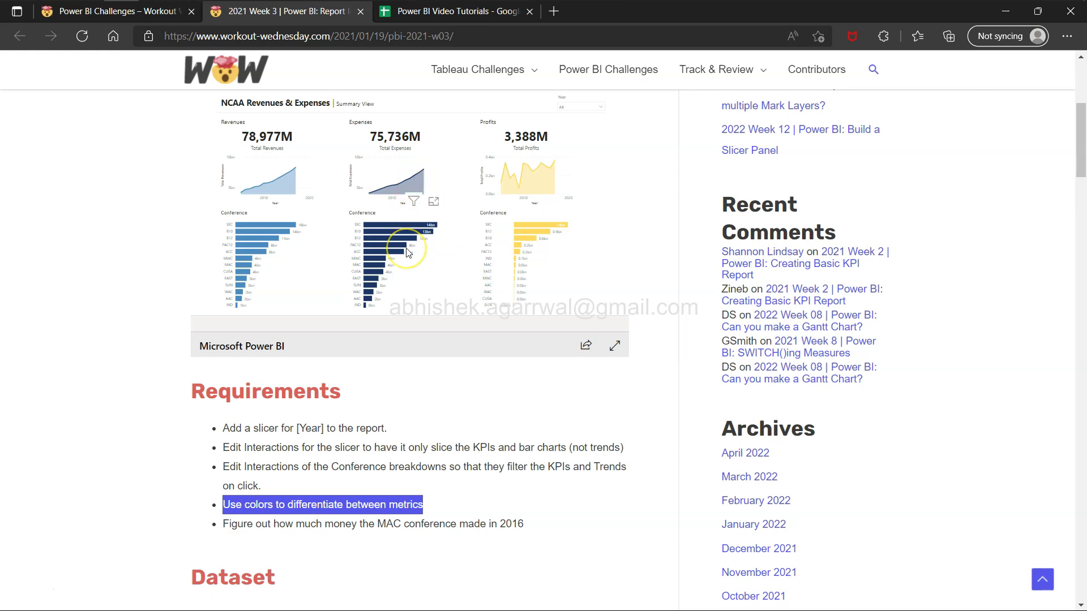
key("alt+Tab")
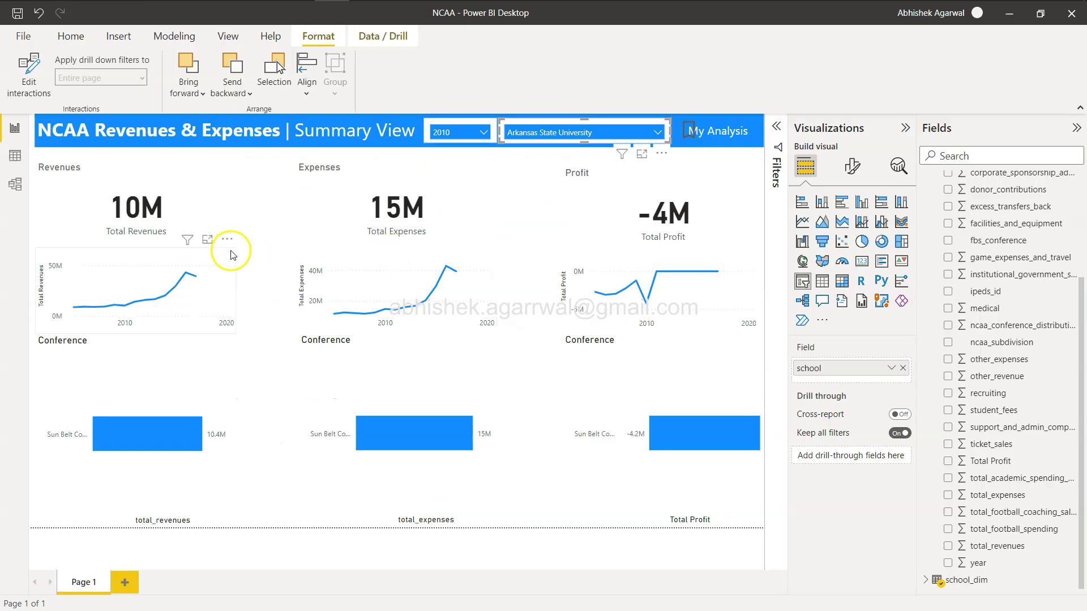
key("alt+Tab")
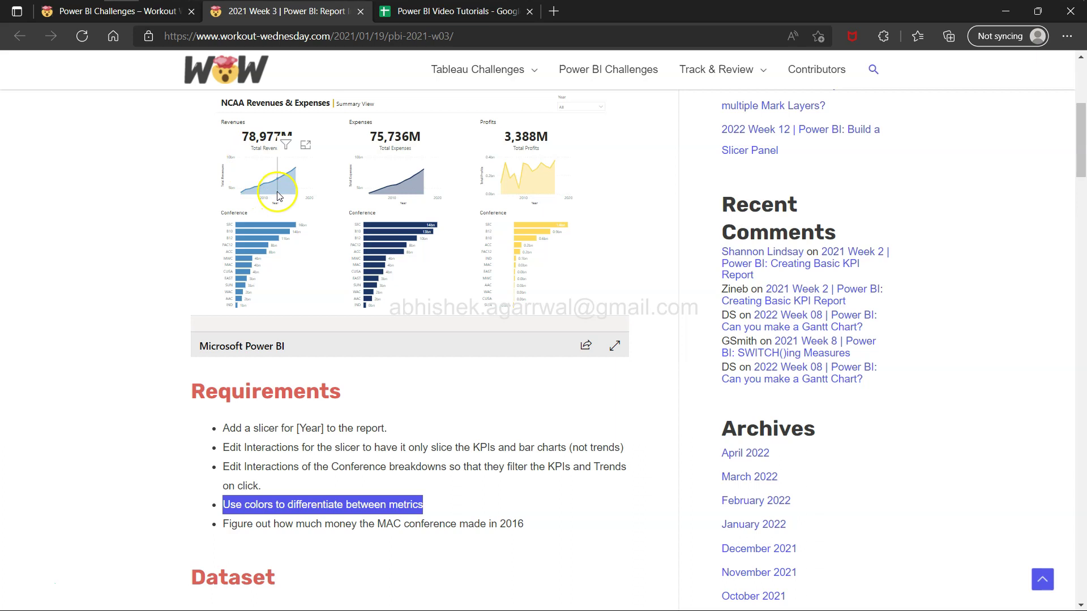
mouse_move(274, 194)
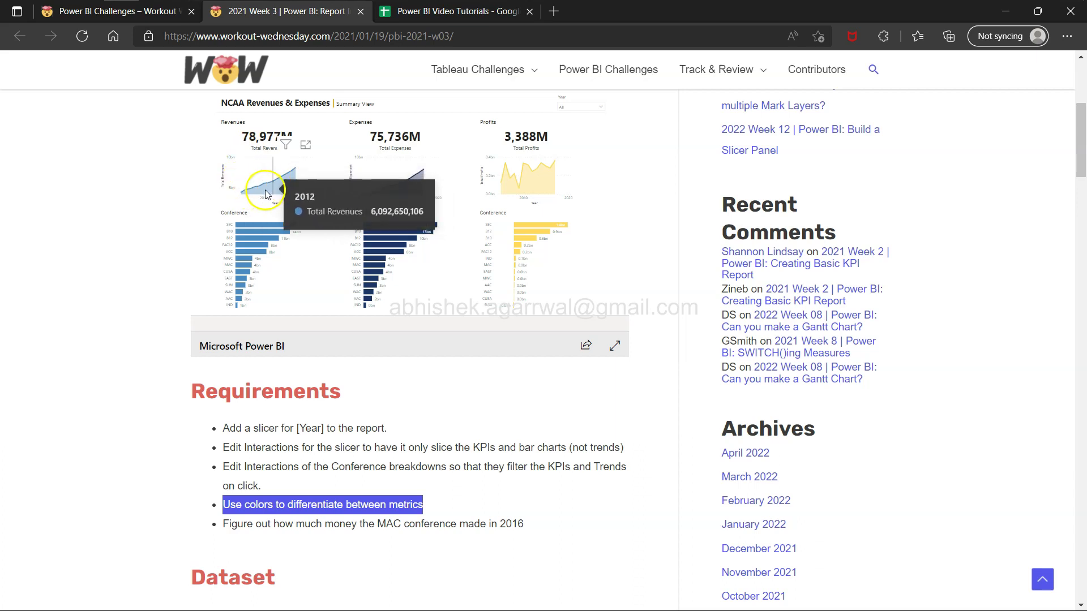
- Switch to Power BI Desktop and convert the Revenues, Expenses and Profit trend line charts to area charts, checking against the sample report
key("alt+Tab")
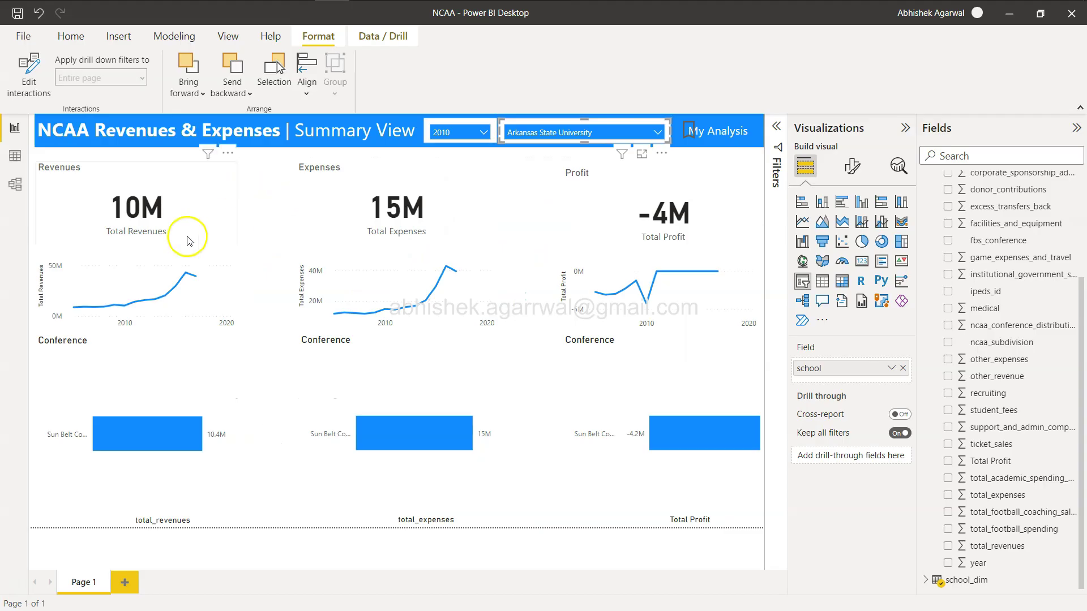
left_click(164, 267)
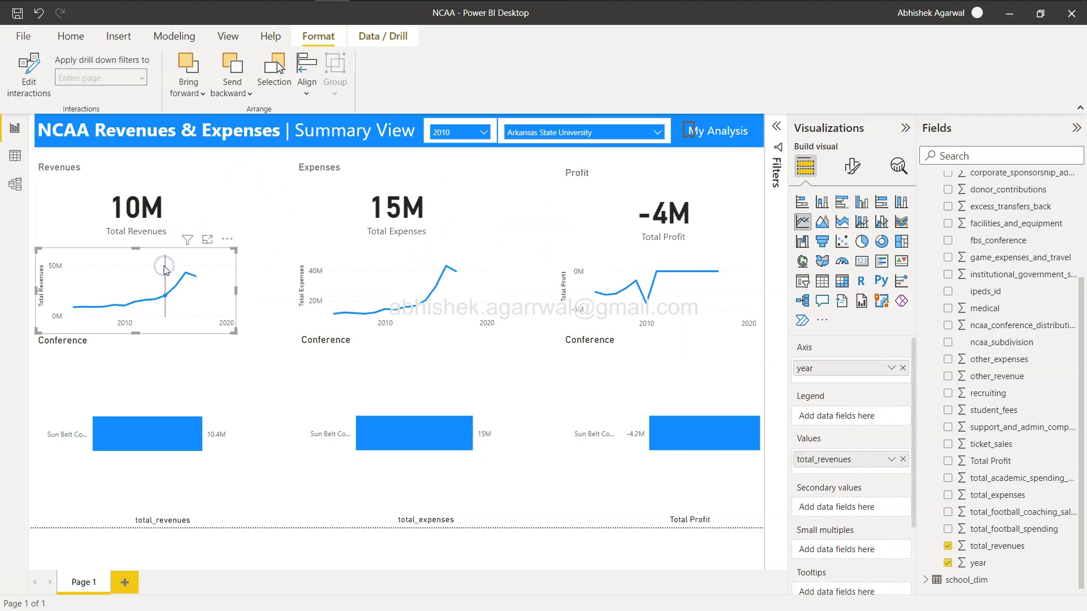
left_click(822, 221)
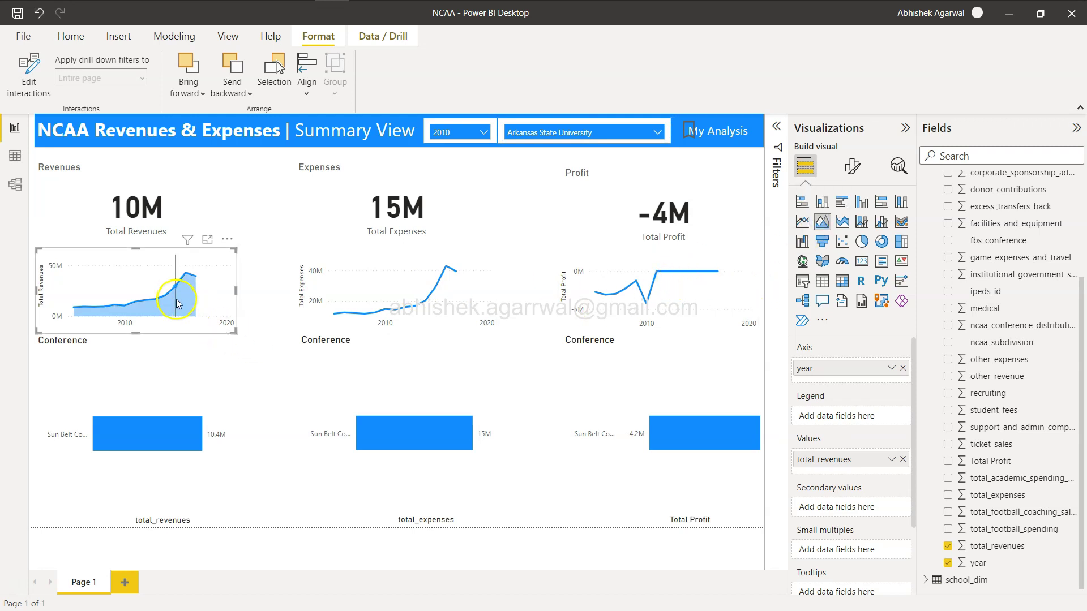
key("alt+Tab")
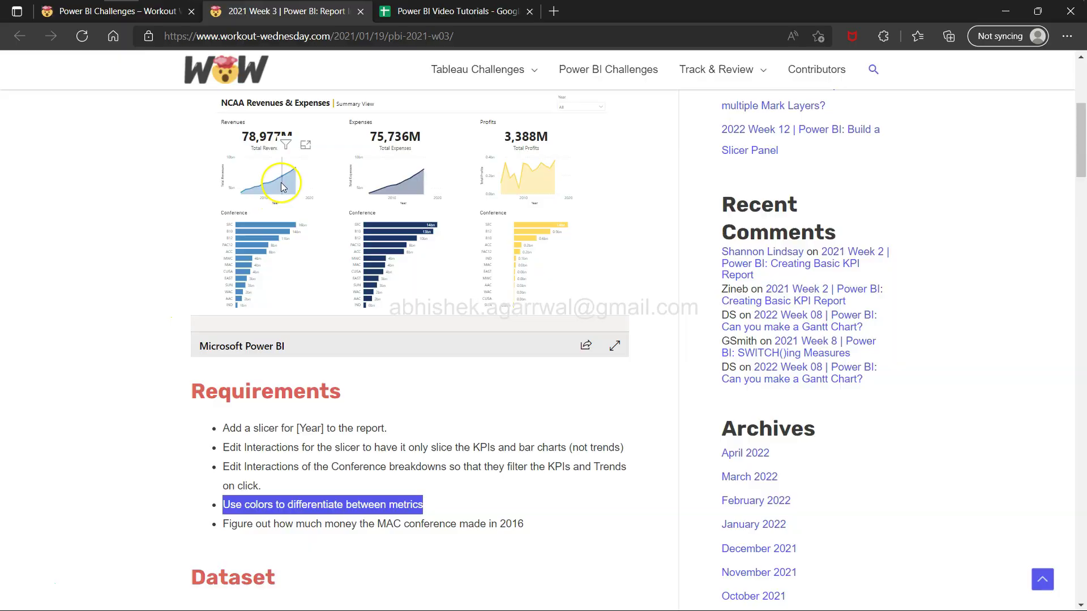
key("alt+Tab")
left_click(409, 278)
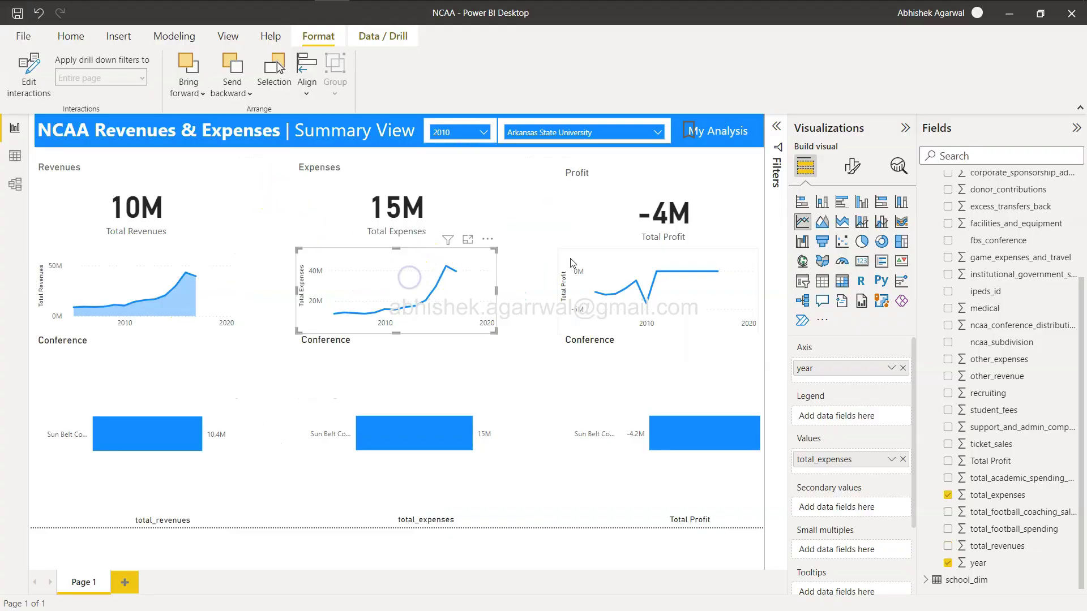
left_click(822, 222)
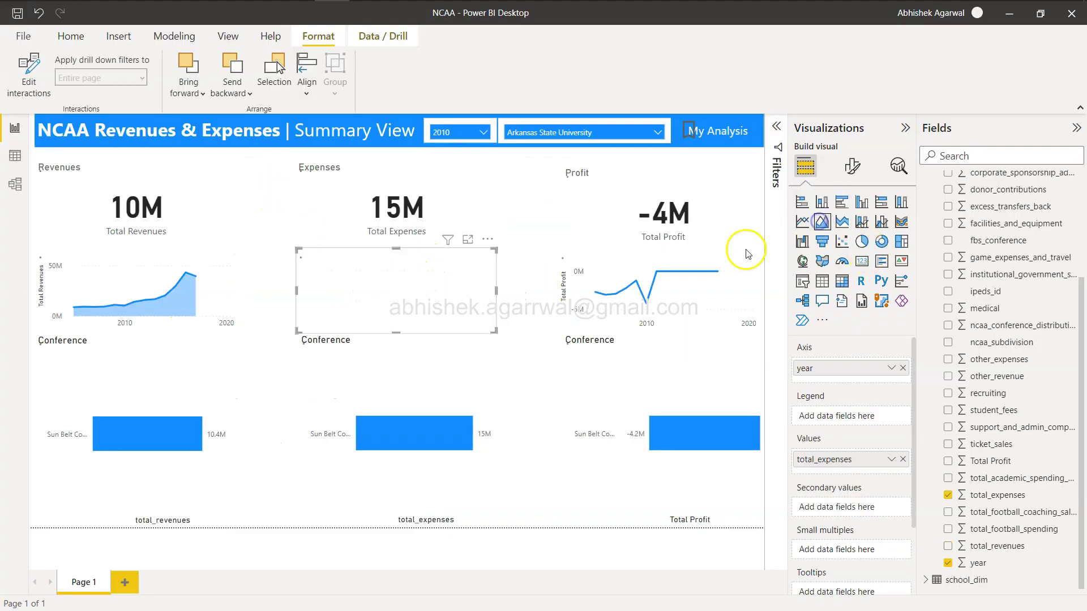
left_click(622, 281)
left_click(822, 222)
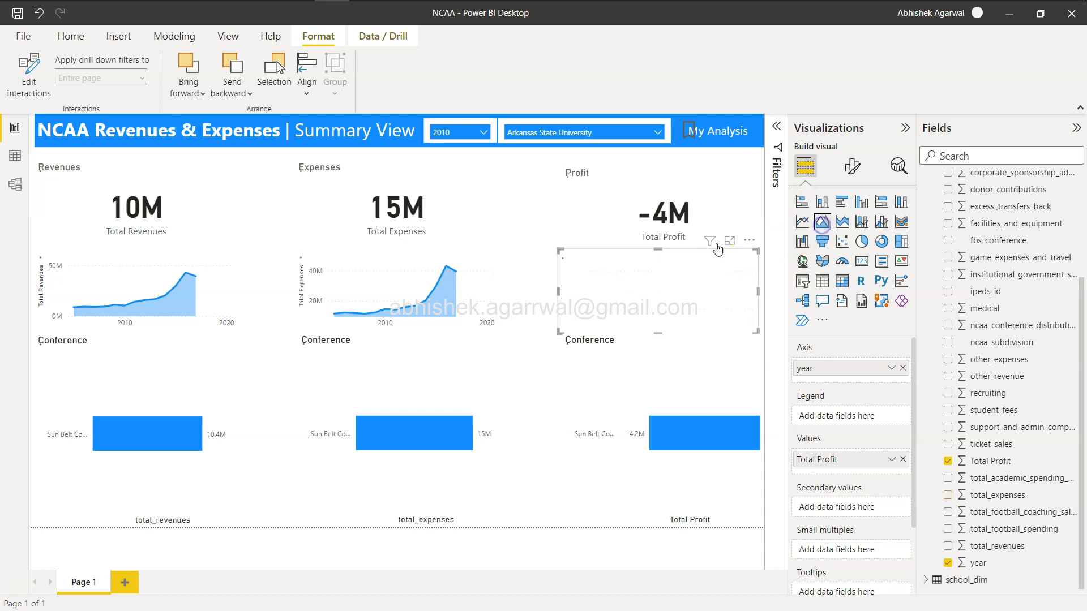
- Compare the Expenses trend chart with the sample report in the browser and inspect its general effects and background formatting options
left_click(427, 270)
key("alt+Tab")
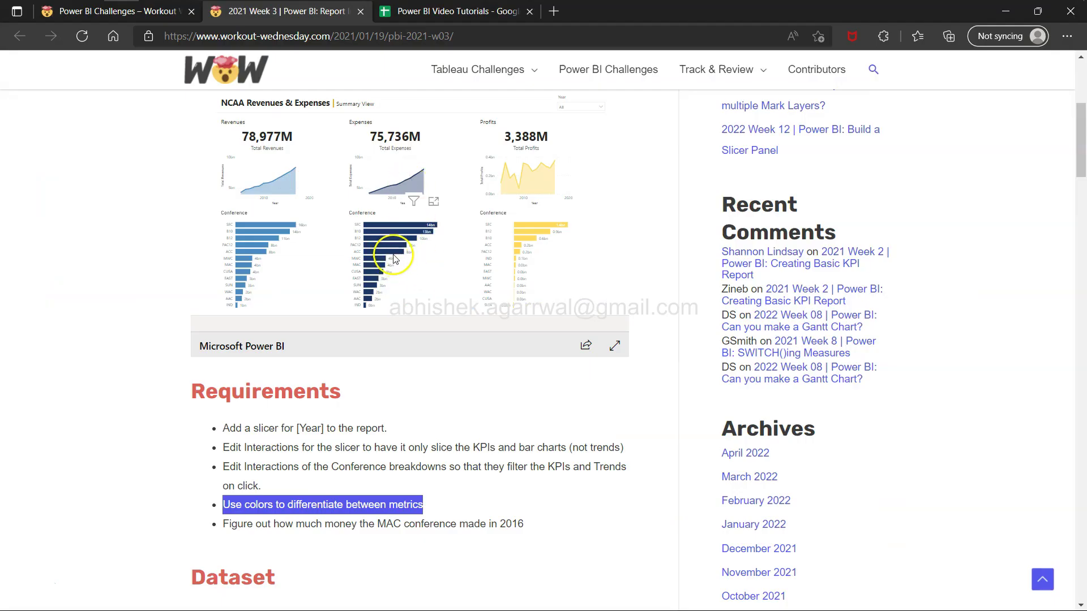
key("alt+Tab")
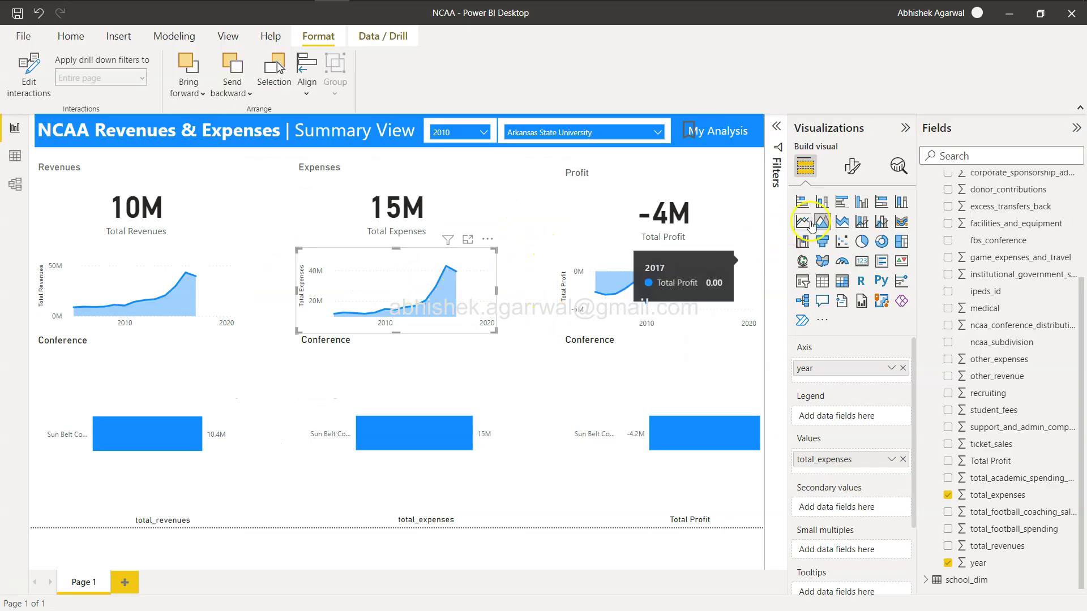
left_click(861, 169)
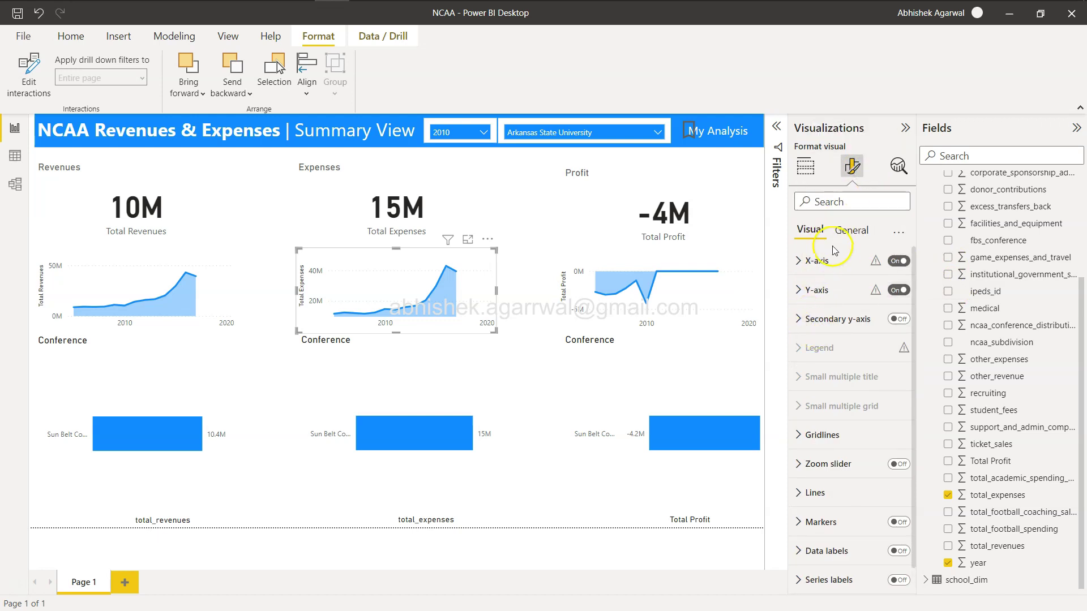
left_click(850, 229)
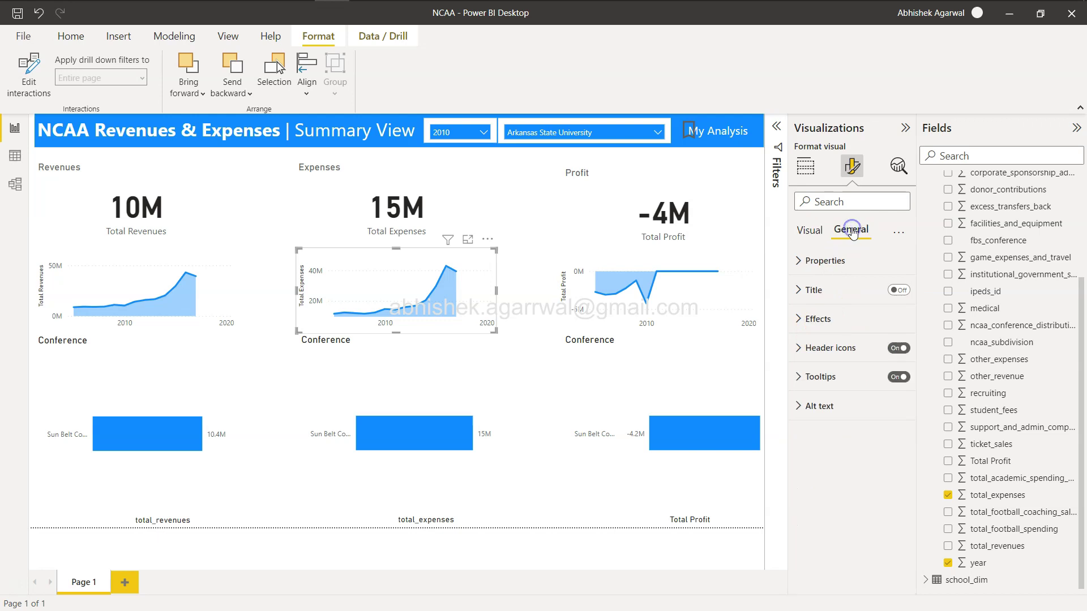
left_click(808, 319)
scroll(837, 374, "down", 1)
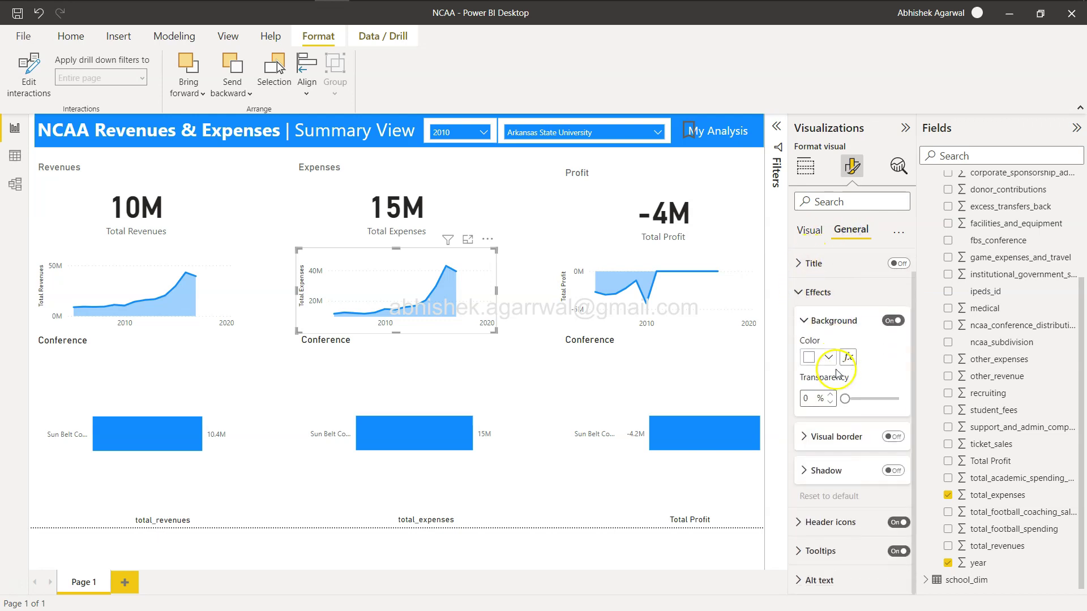
scroll(836, 374, "up", 1)
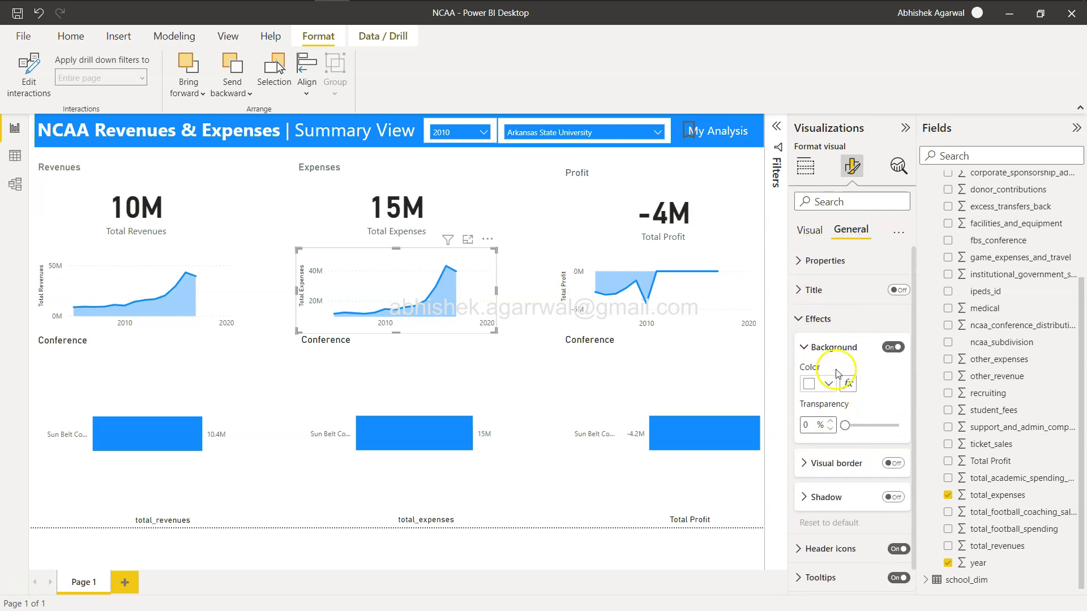
left_click(795, 315)
left_click(809, 234)
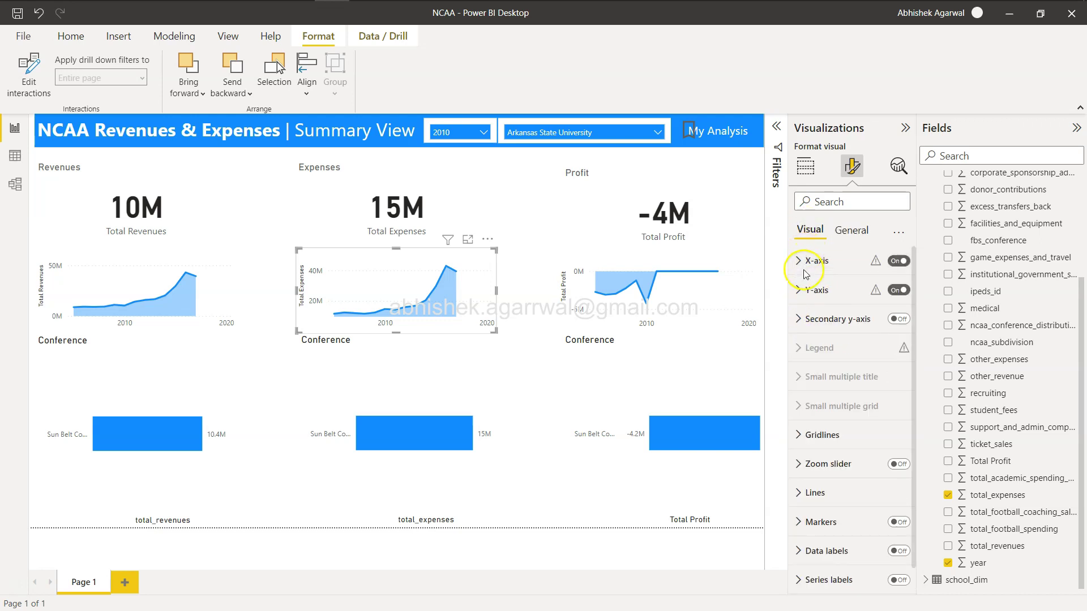
- Set the total_expenses line colour of the Expenses area chart to dark blue
scroll(820, 353, "down", 1)
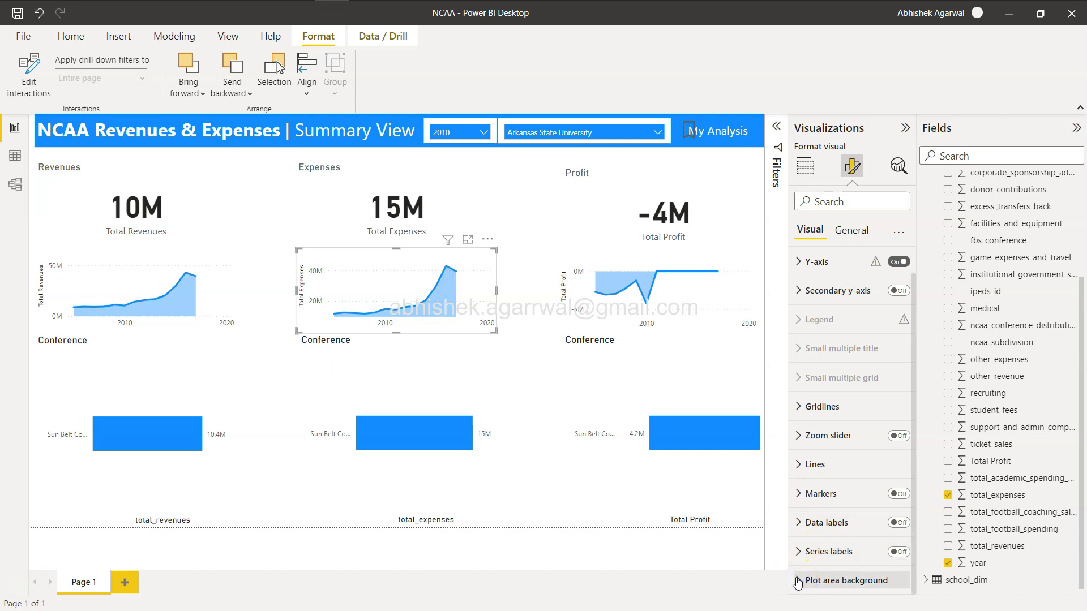
scroll(799, 571, "up", 1)
left_click(816, 348)
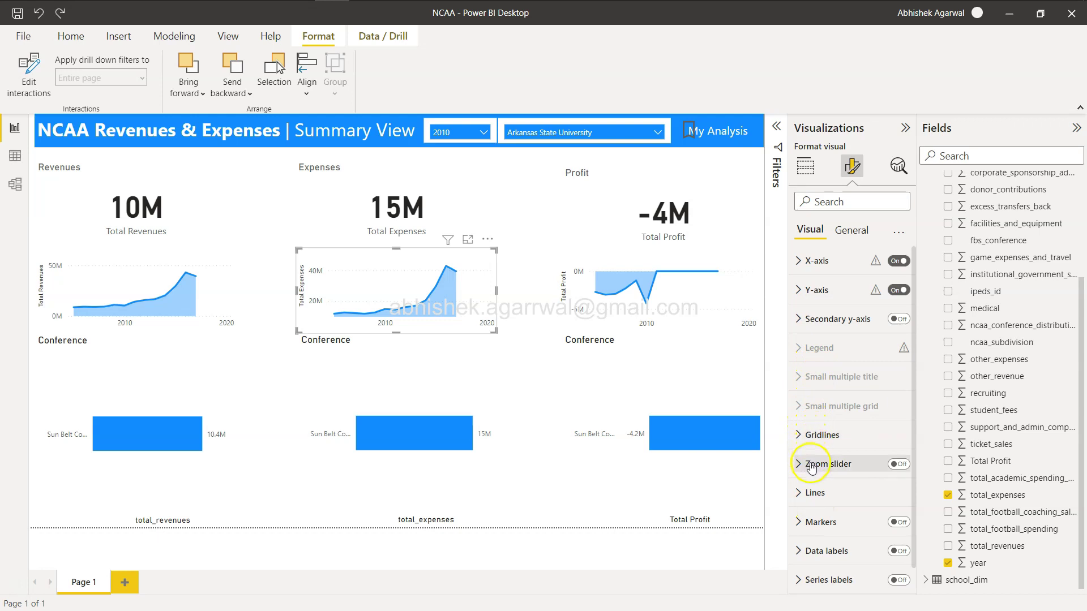
left_click(808, 493)
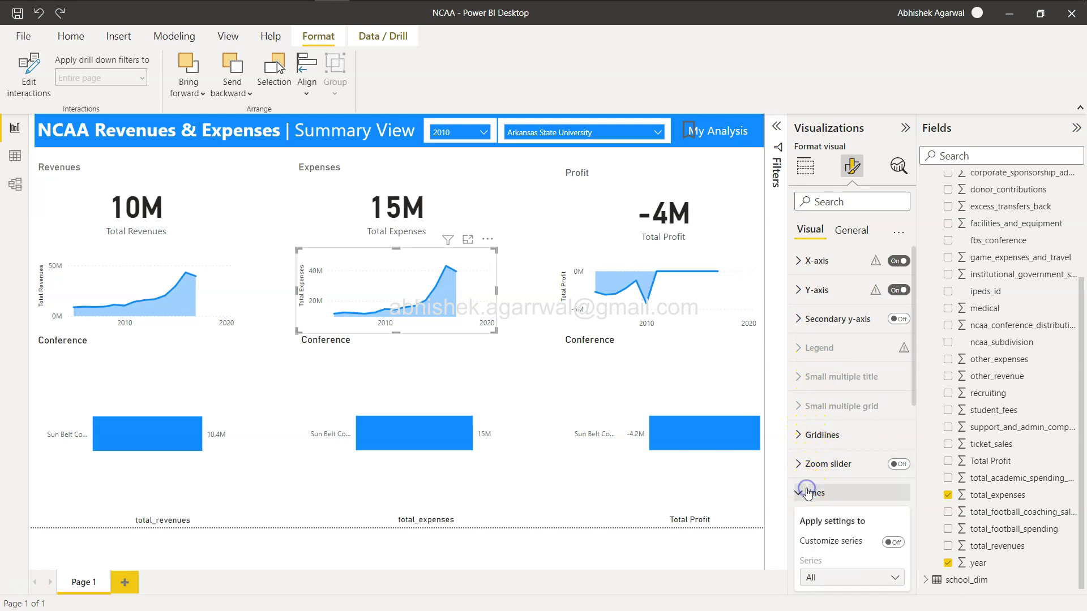
scroll(808, 493, "down", 5)
scroll(807, 487, "down", 3)
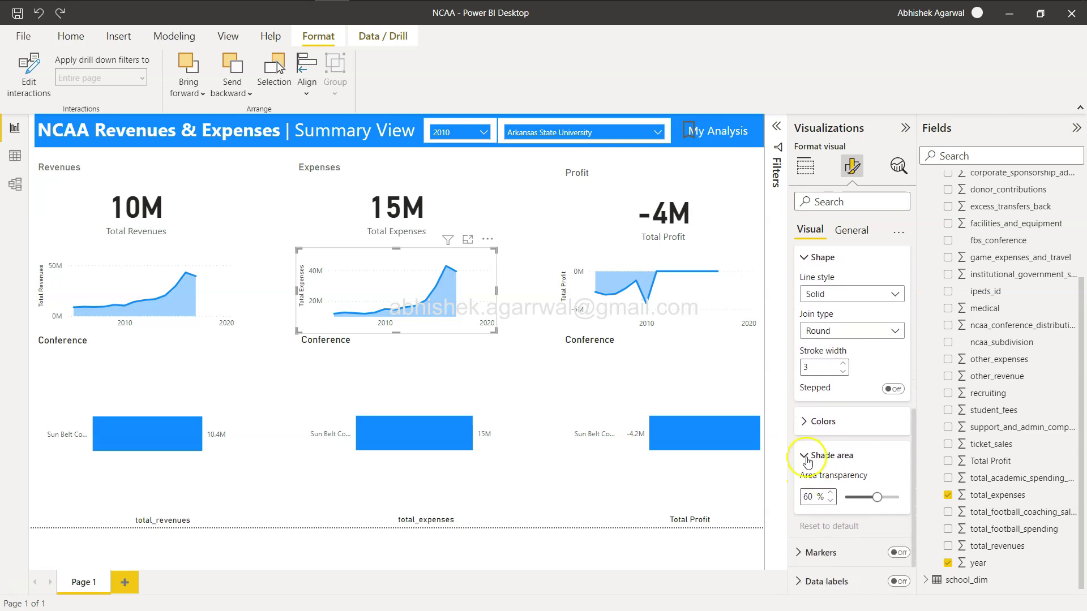
left_click(807, 421)
scroll(809, 430, "down", 3)
left_click(827, 345)
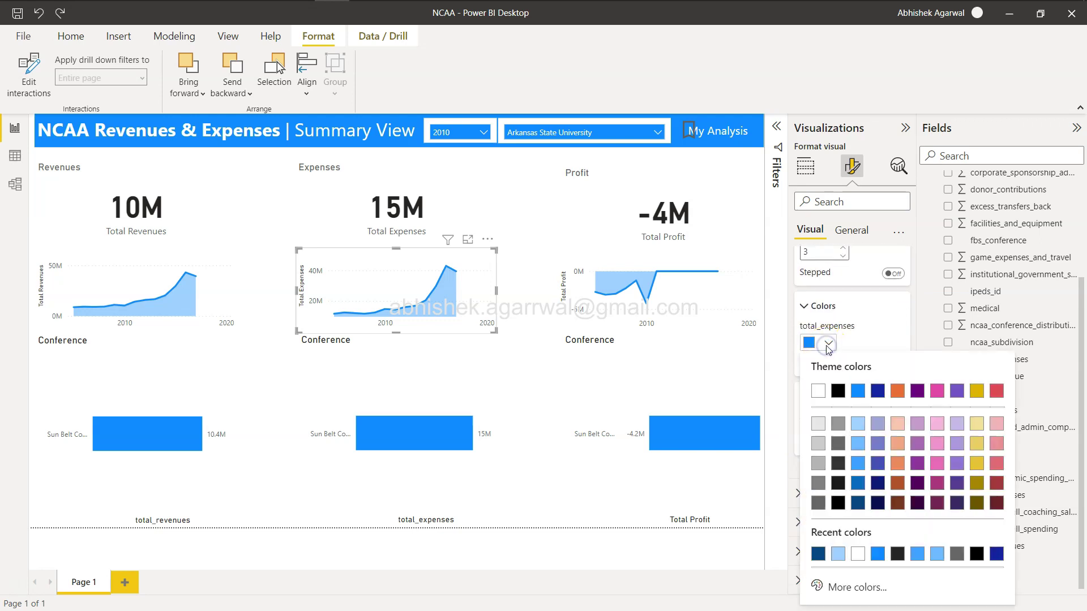
left_click(857, 509)
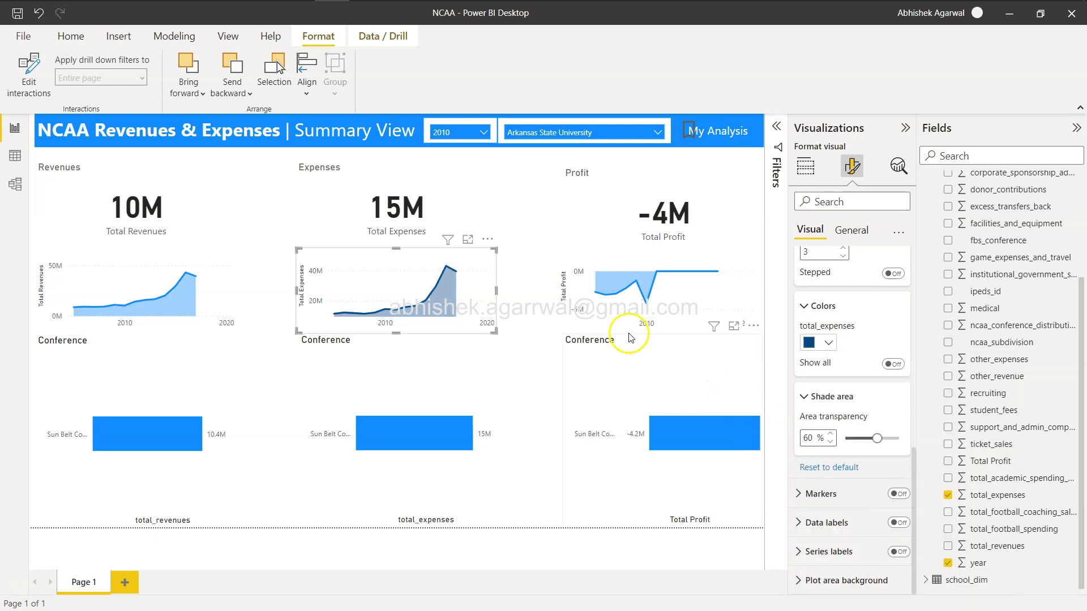
- Set the Total Profit line colour of the Profit area chart to light yellow and compare it with the sample report
left_click(702, 282)
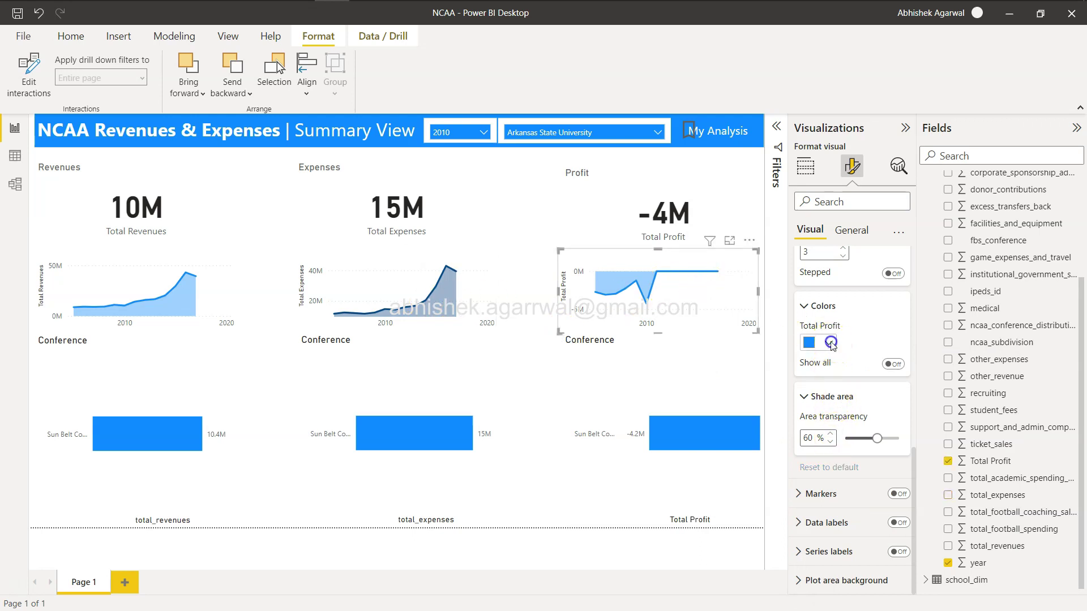
left_click(827, 343)
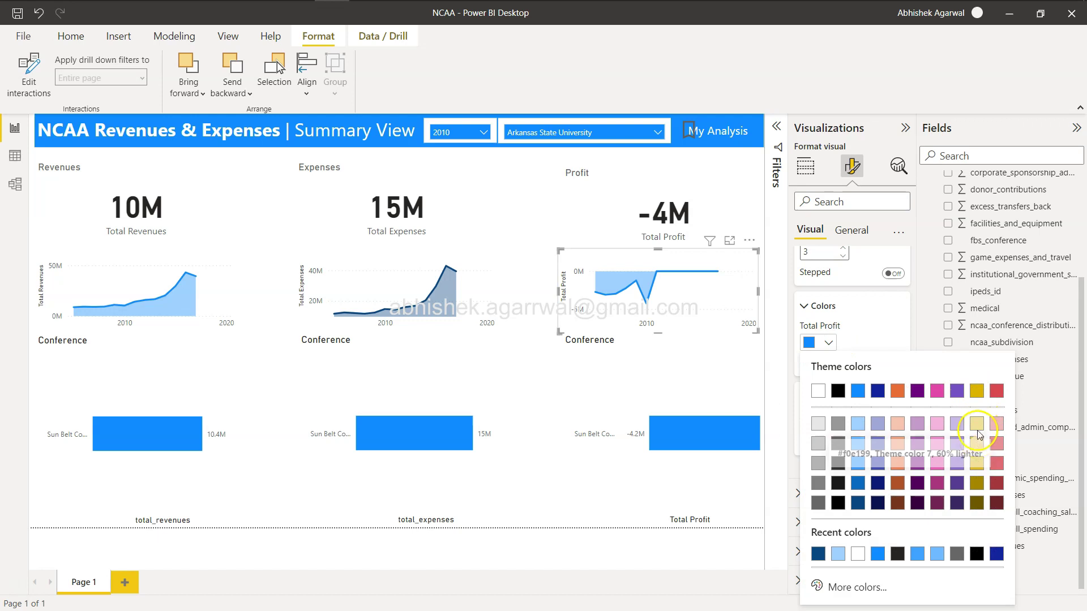
left_click(977, 449)
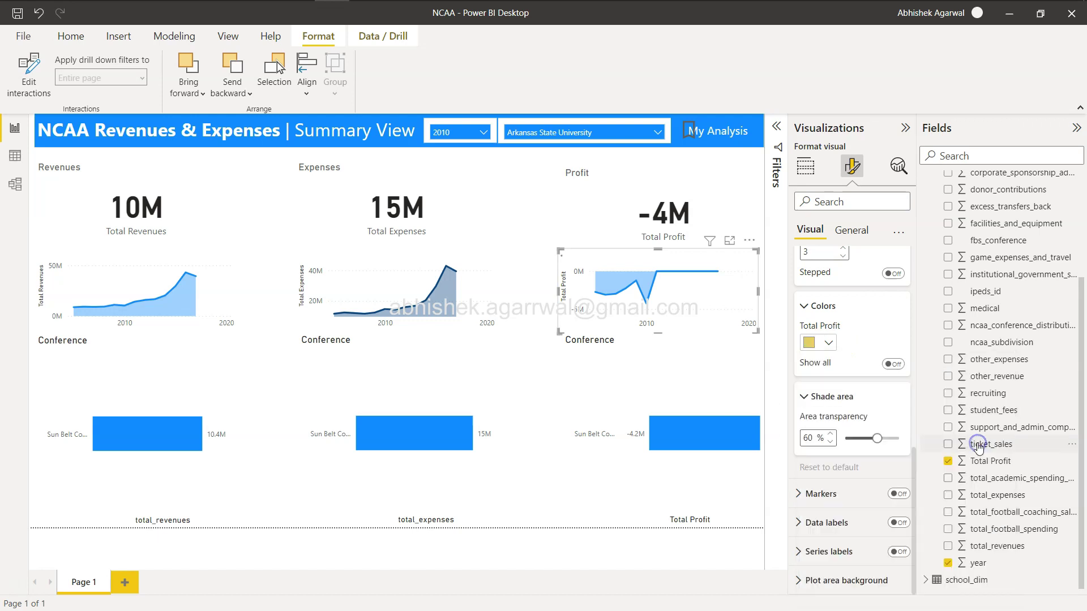
key("alt+Tab")
key("alt+Tab")
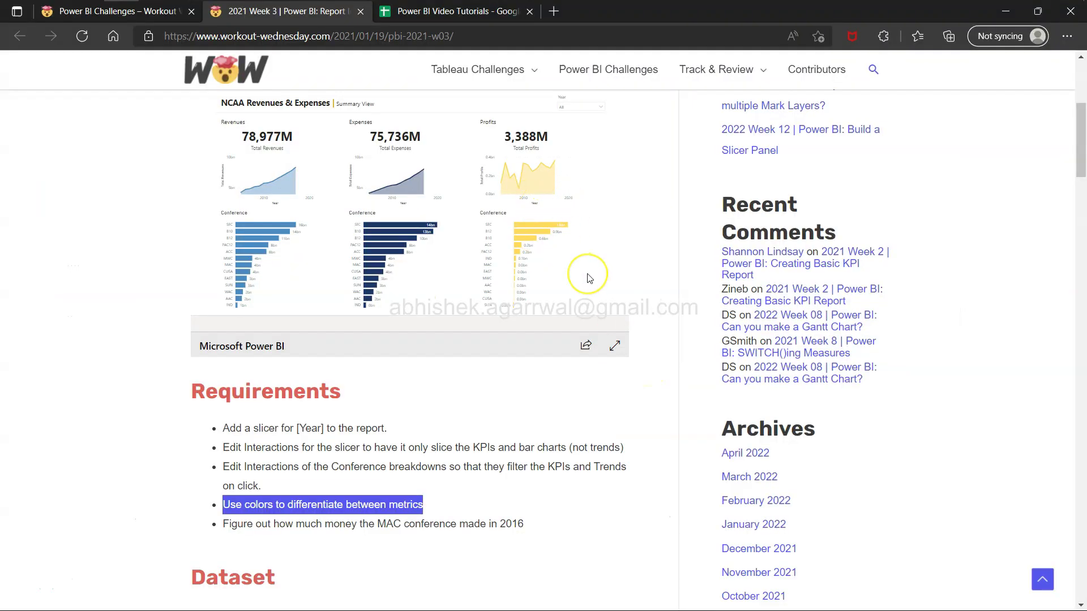
key("alt+Tab")
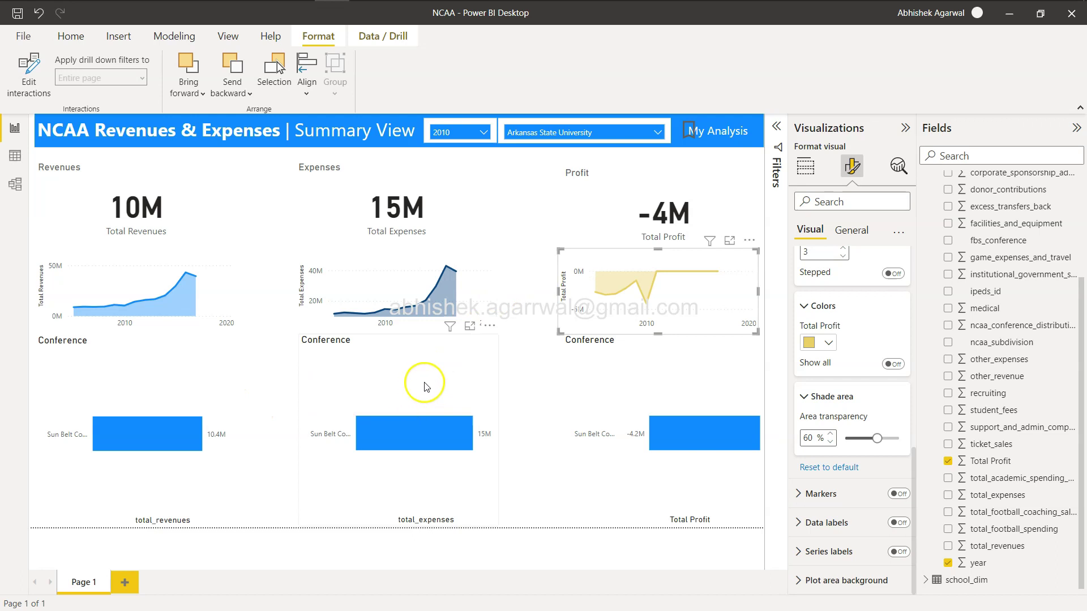
- Clear Arkansas State University from the school slicer so the report covers all schools
left_click(568, 136)
left_click(512, 182)
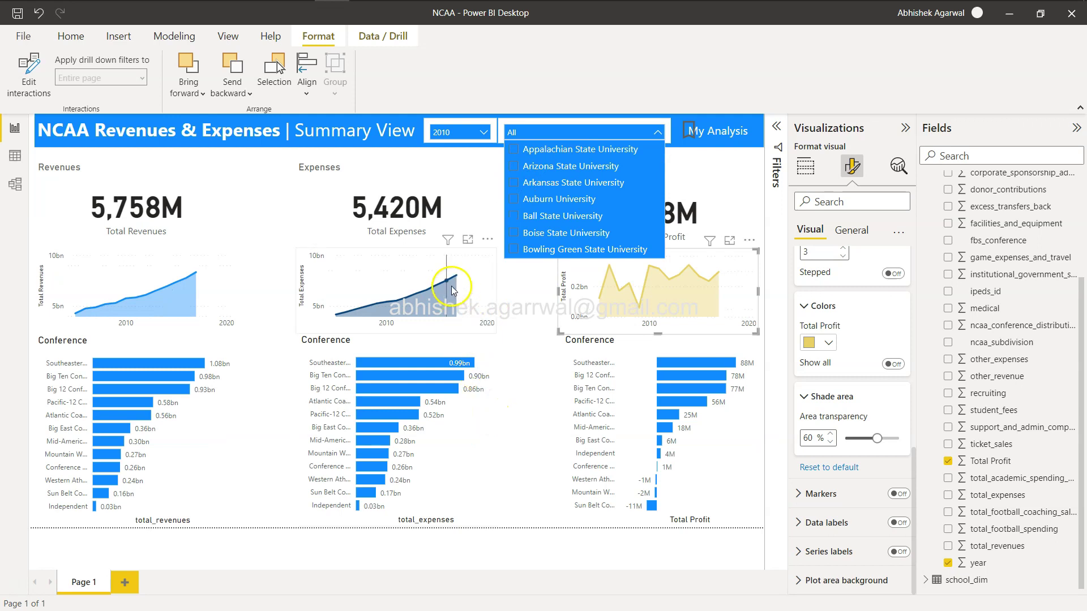
left_click(485, 428)
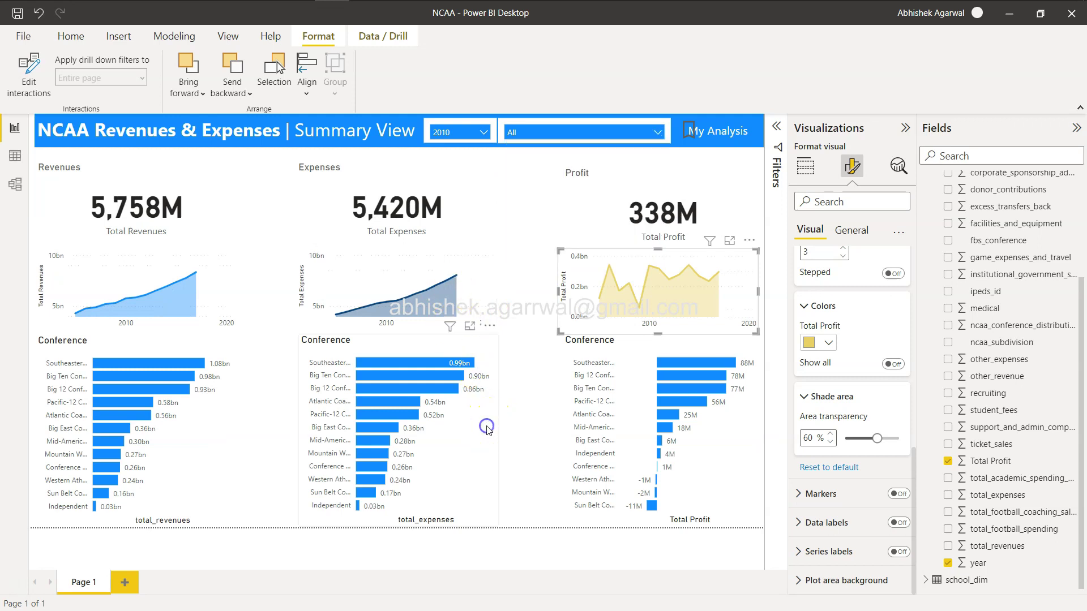
- Check the Profit conference bar chart's formatting options and review the challenge page's requirement on the MAC conference's 2016 money
left_click(644, 387)
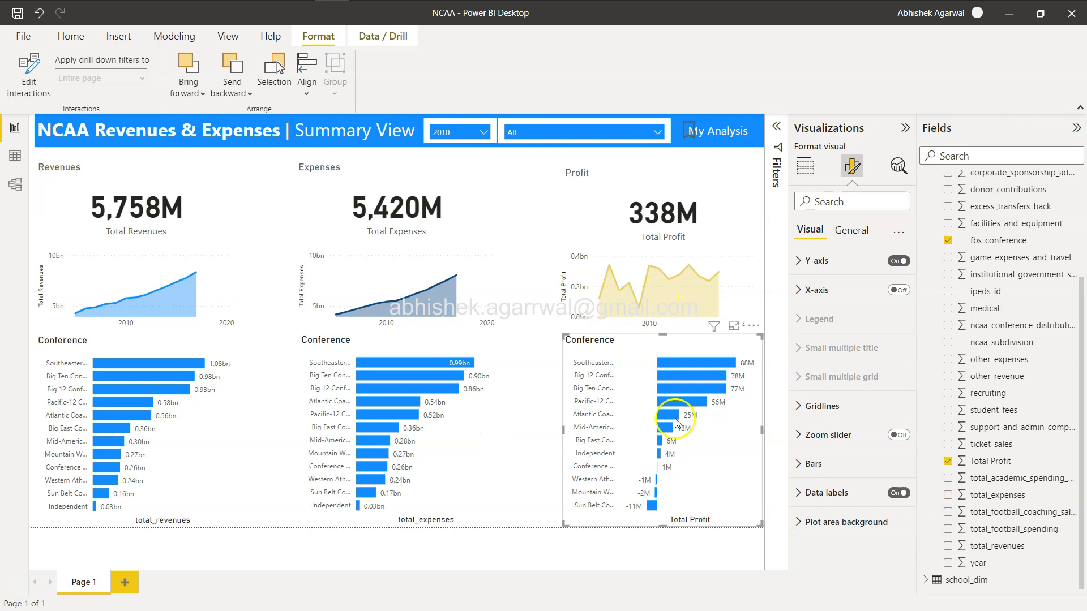
left_click(806, 465)
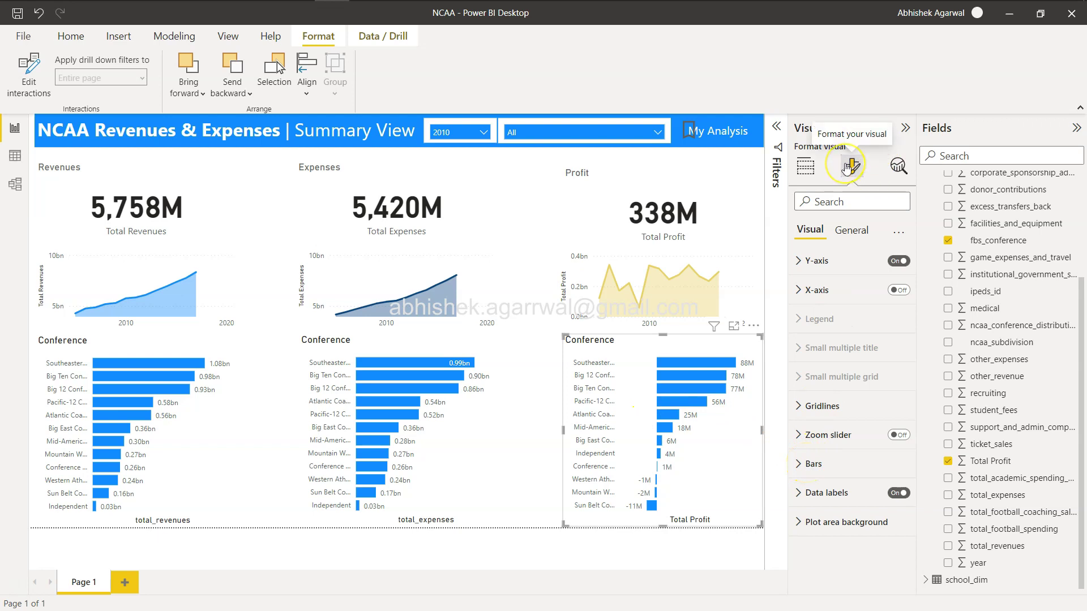
key("alt+Tab")
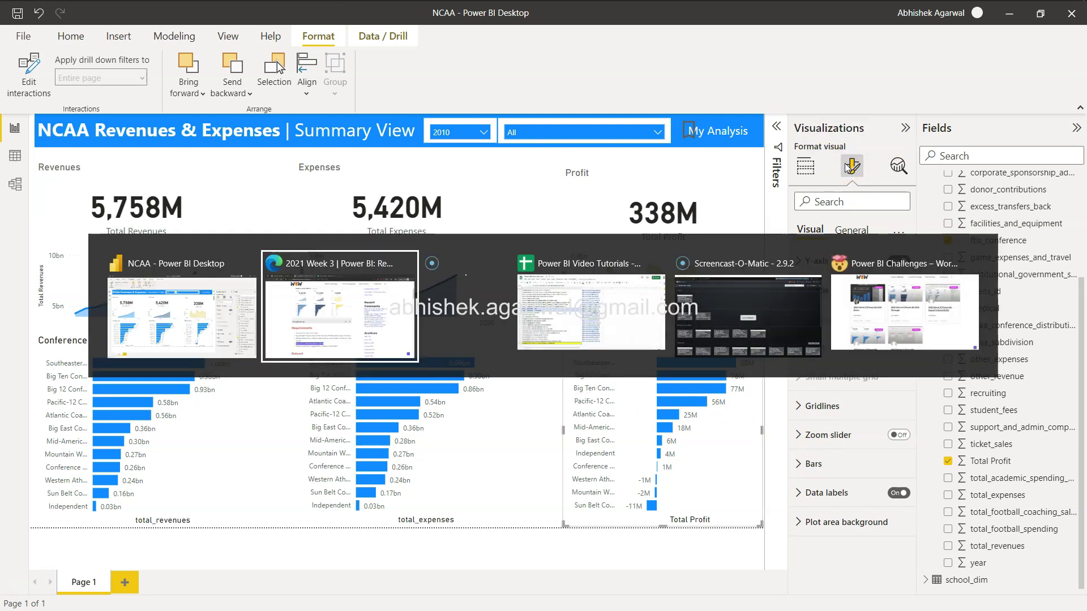
left_click_drag(294, 524, 485, 525)
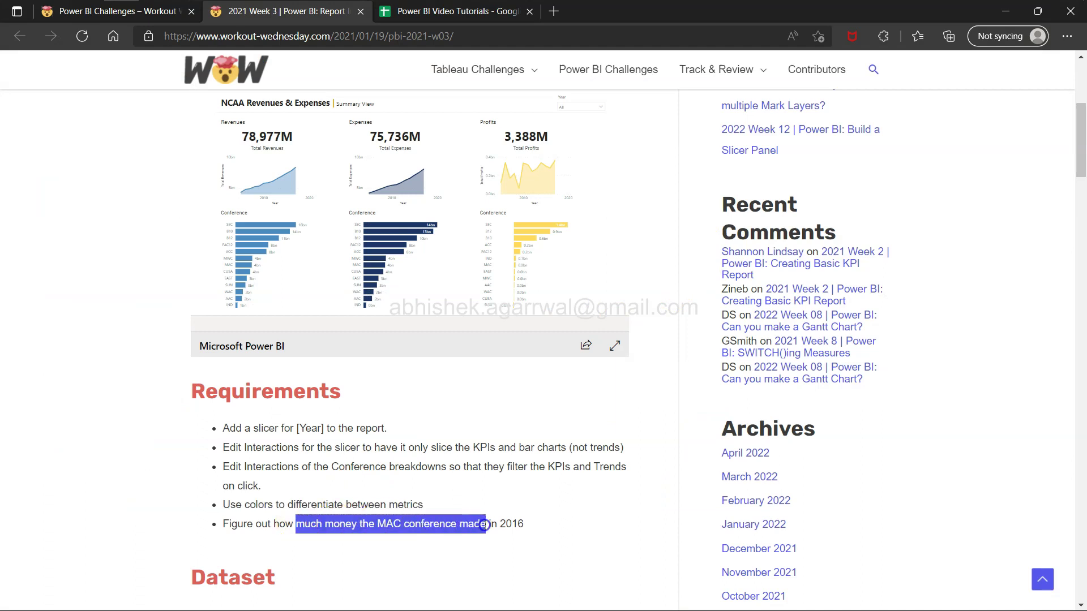
left_click(520, 525)
key("alt+Tab")
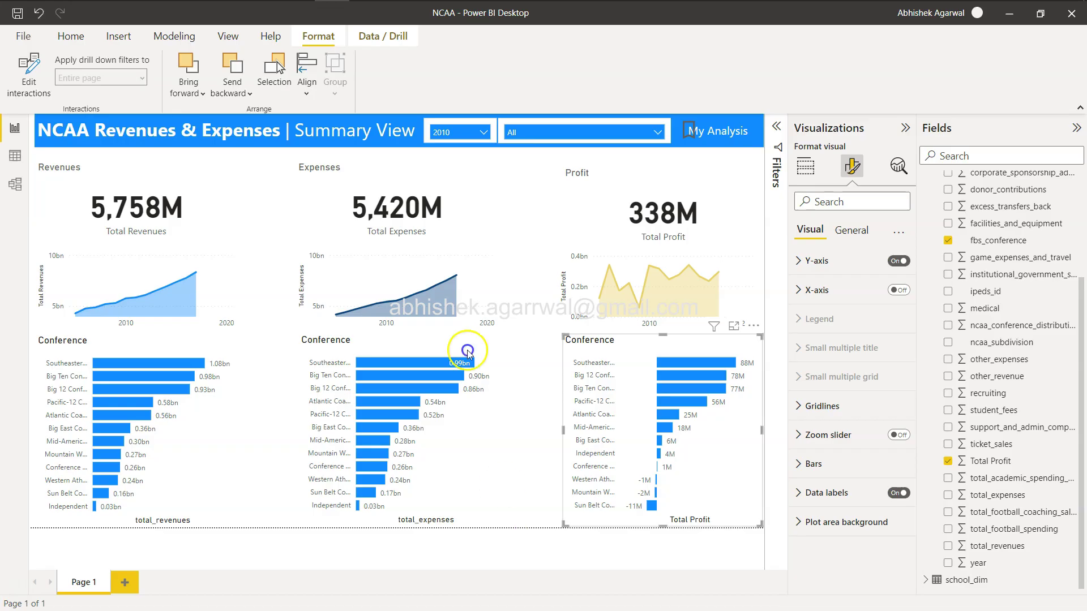
- Set the report's year slicer to 2016, close its list and return to the challenge page in the browser
left_click(466, 330)
left_click(485, 132)
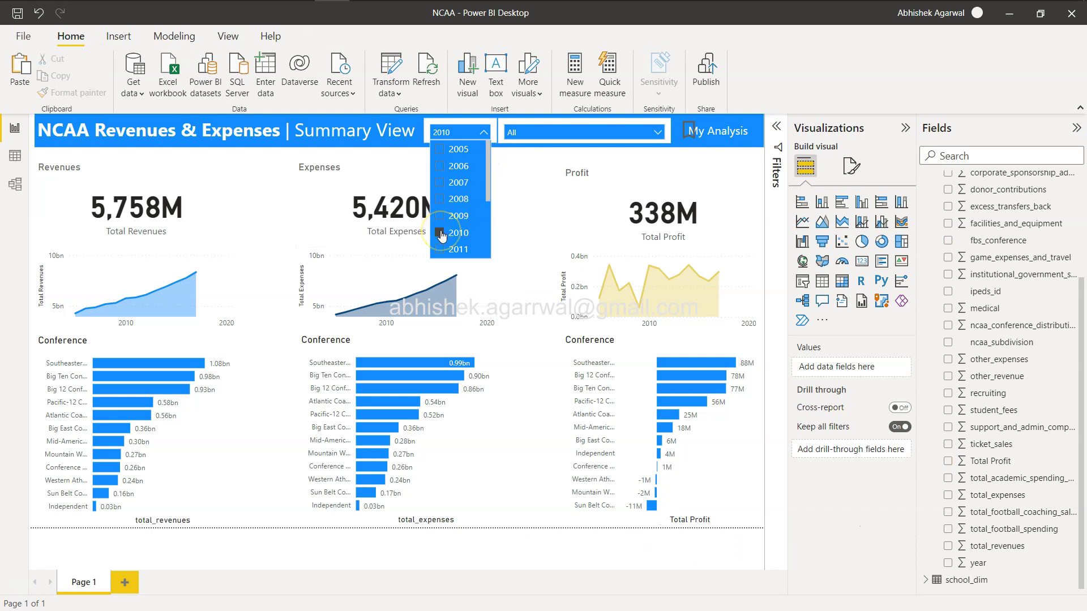
scroll(442, 235, "down", 3)
scroll(442, 235, "down", 2)
left_click(440, 242)
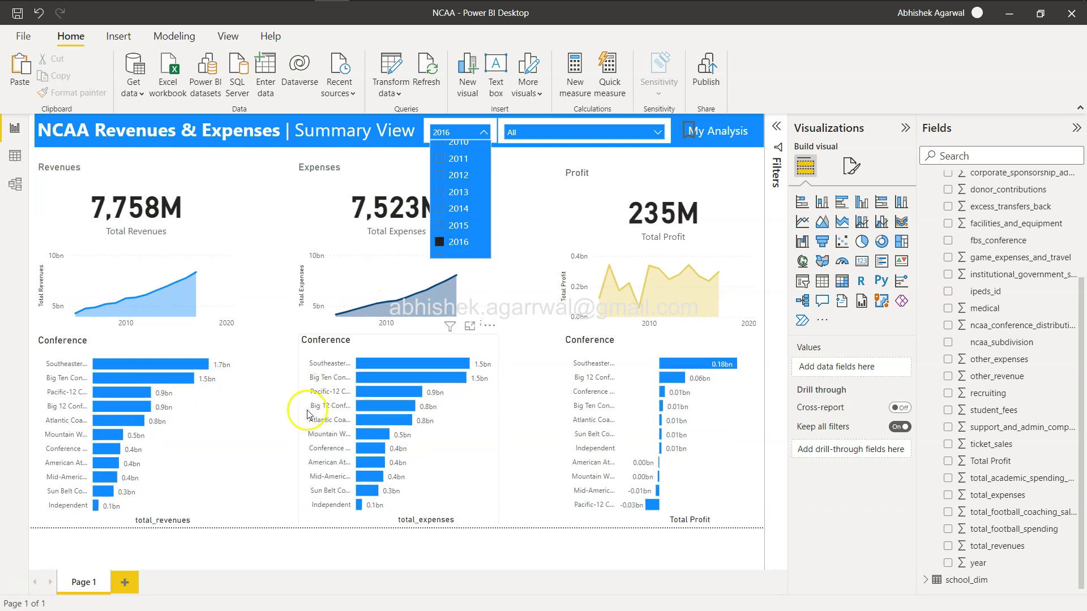
left_click(244, 444)
key("alt+Tab")
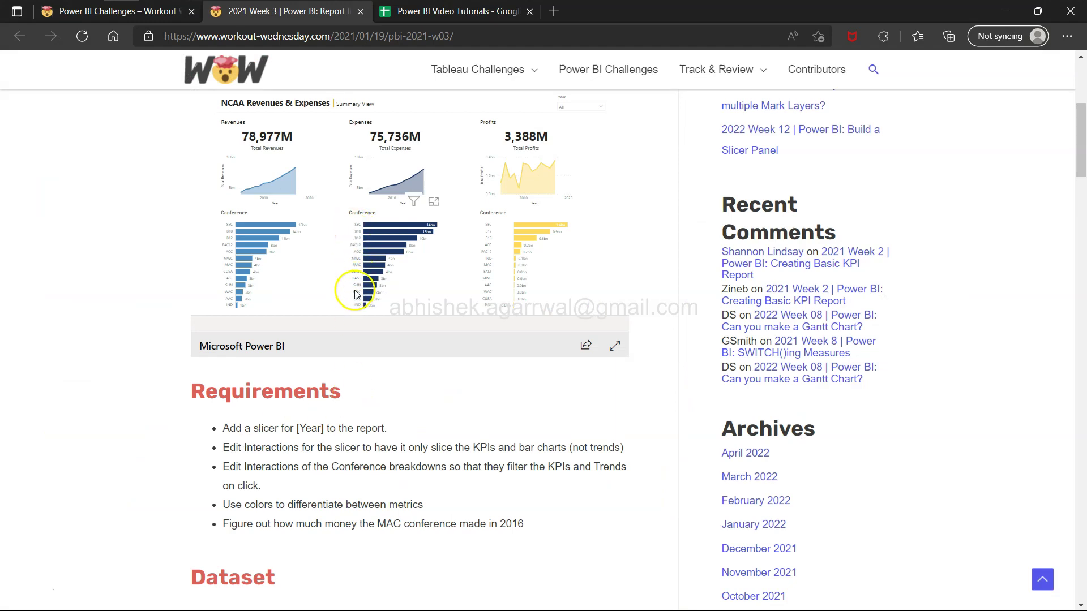
- Check the sample report, return to Power BI Desktop and replace fbs_conference with conference_abb on the Revenues conference bar chart's axis
scroll(356, 294, "up", 5)
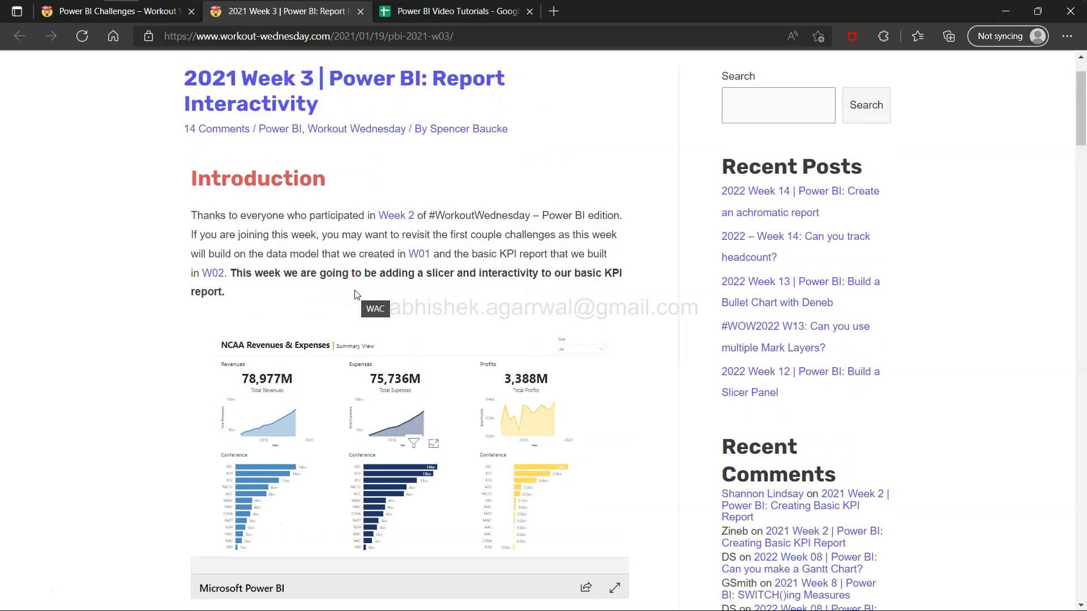
key("alt+Tab")
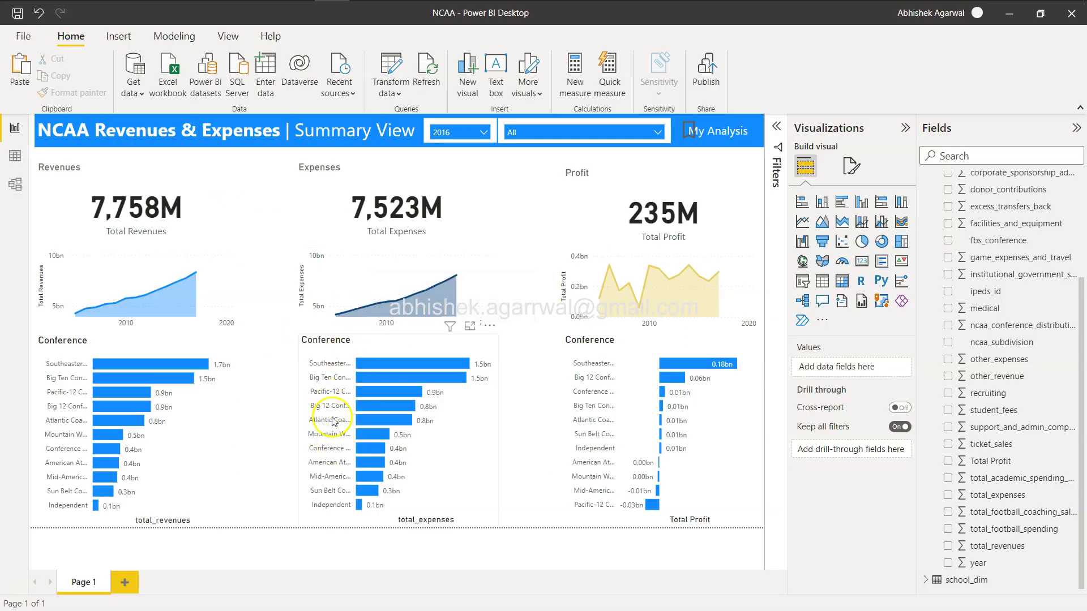
scroll(1007, 318, "up", 5)
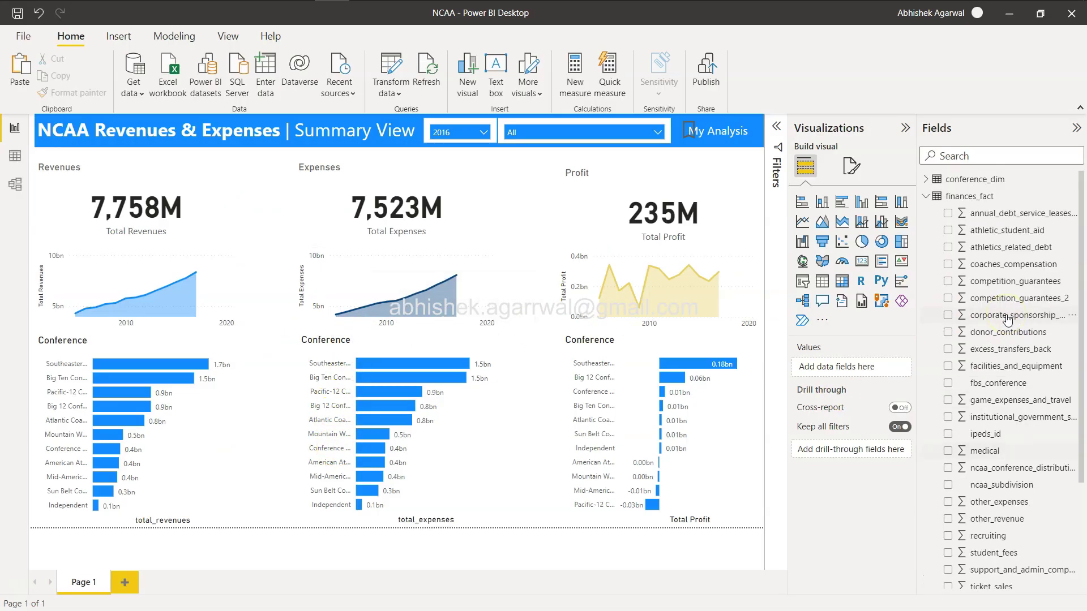
left_click(927, 196)
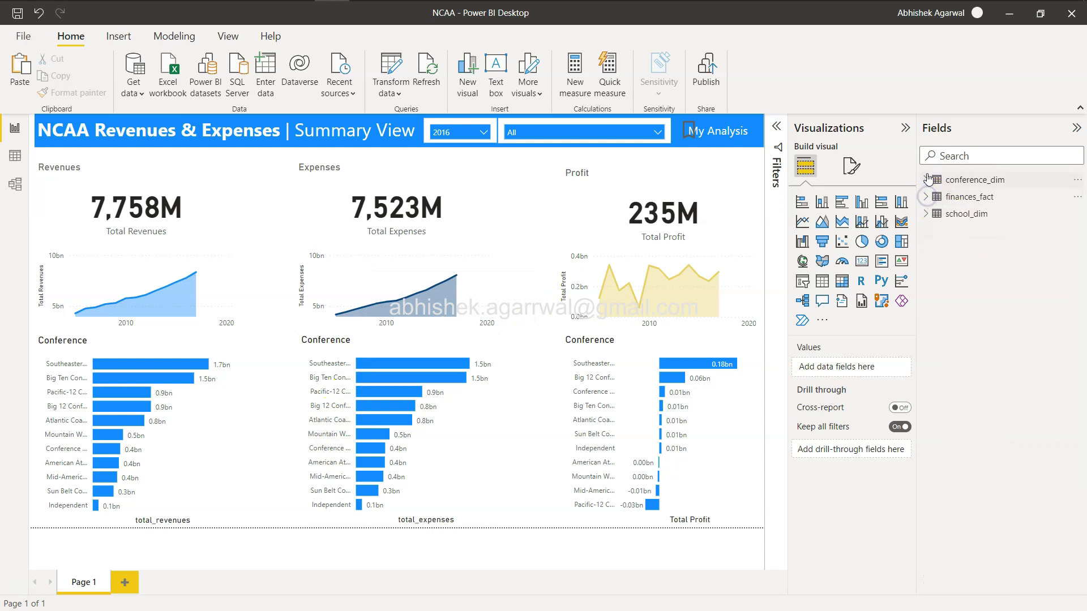
left_click(928, 179)
left_click(927, 180)
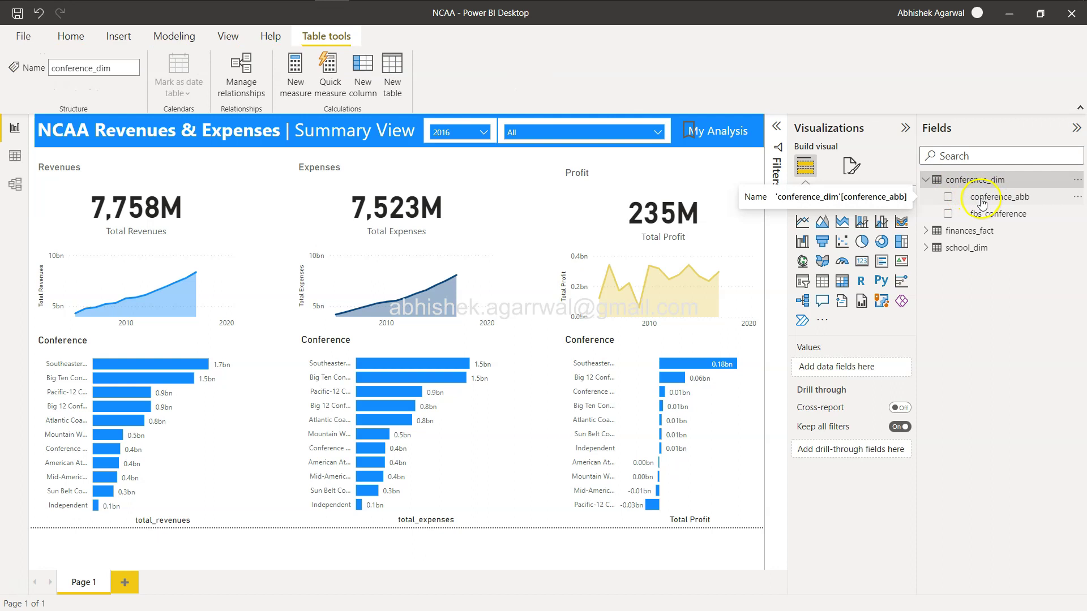
left_click(227, 384)
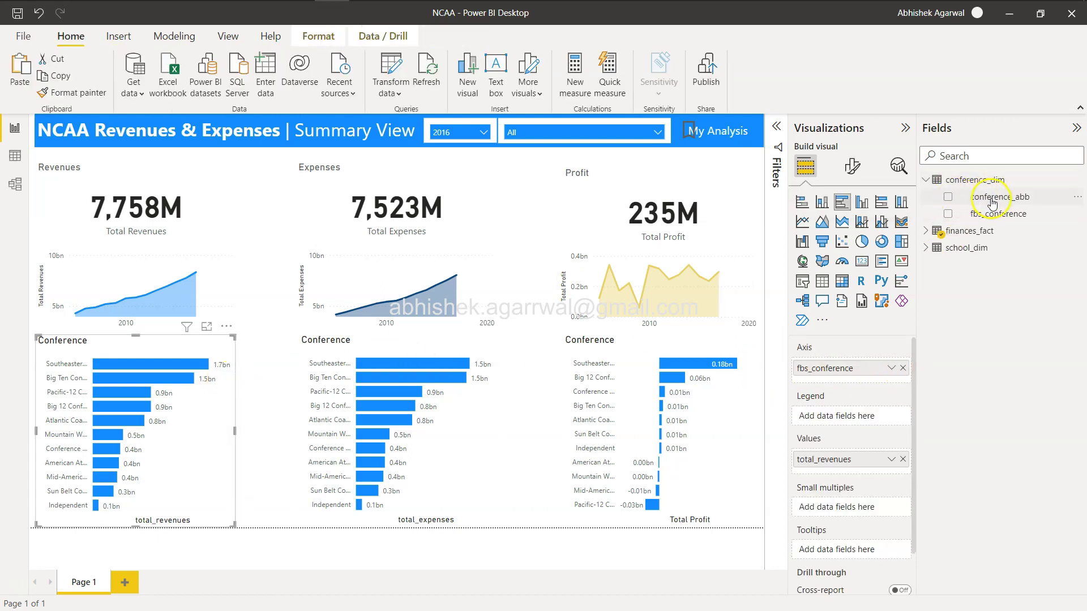
left_click(902, 368)
left_click_drag(995, 203, 846, 368)
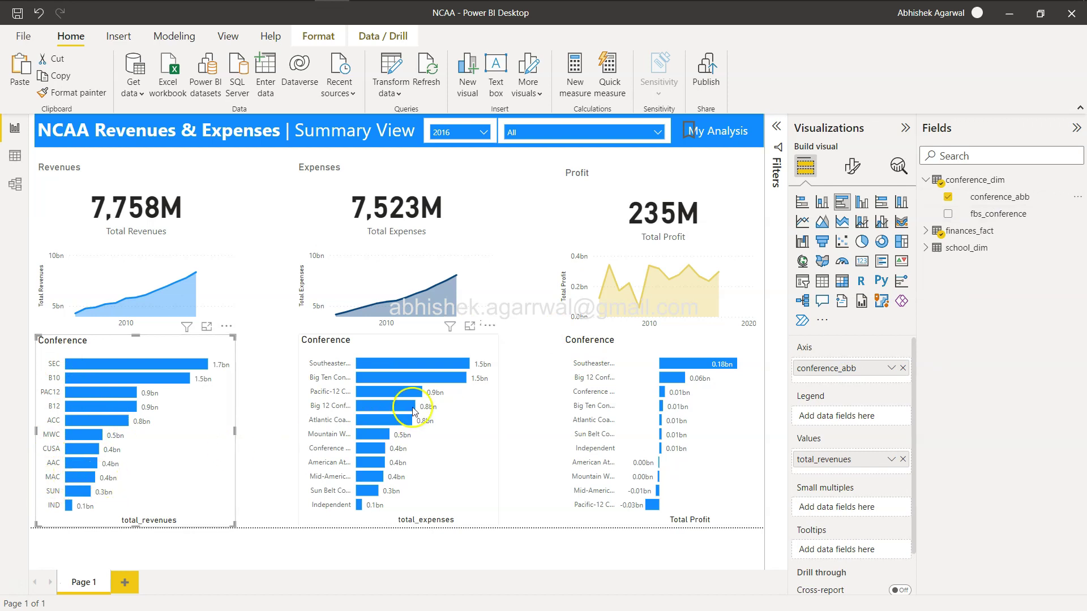
- Replace fbs_conference with conference_abb on the axes of the Expenses and Profit conference bar charts
left_click(474, 403)
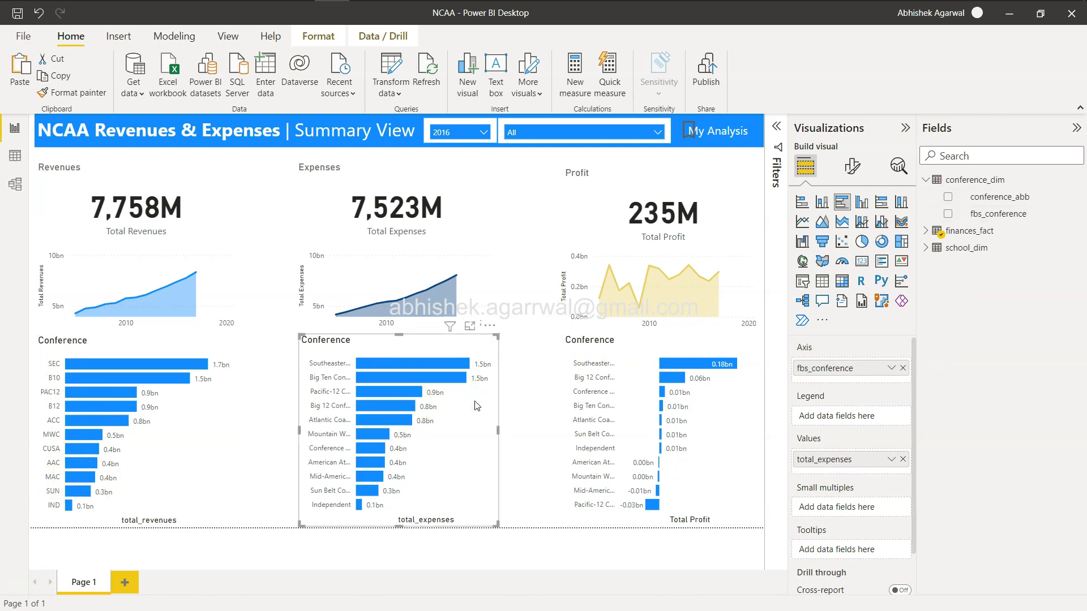
left_click(903, 368)
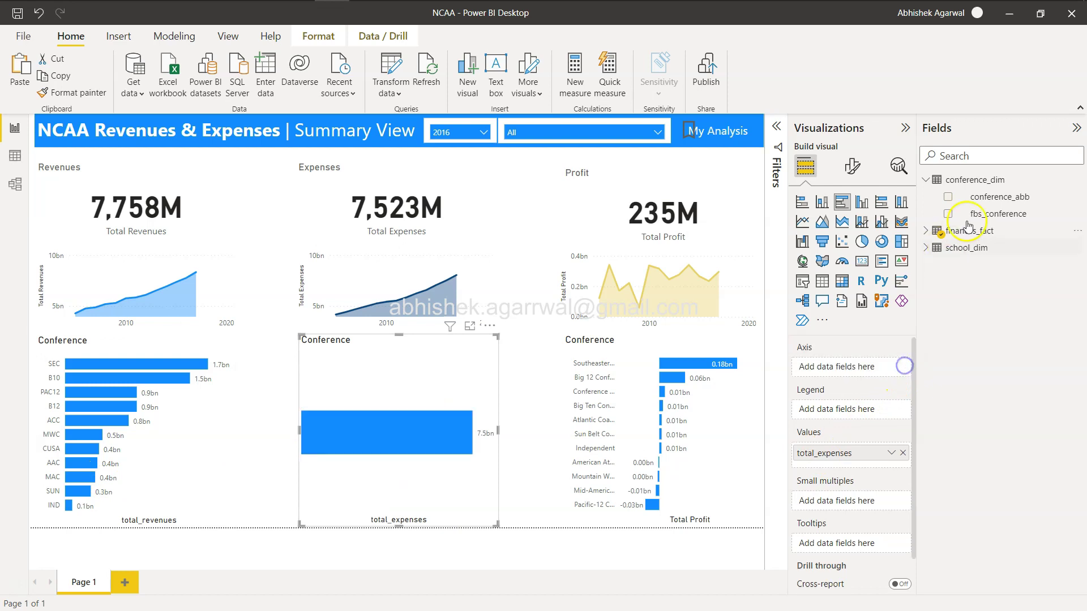
left_click_drag(968, 196, 850, 374)
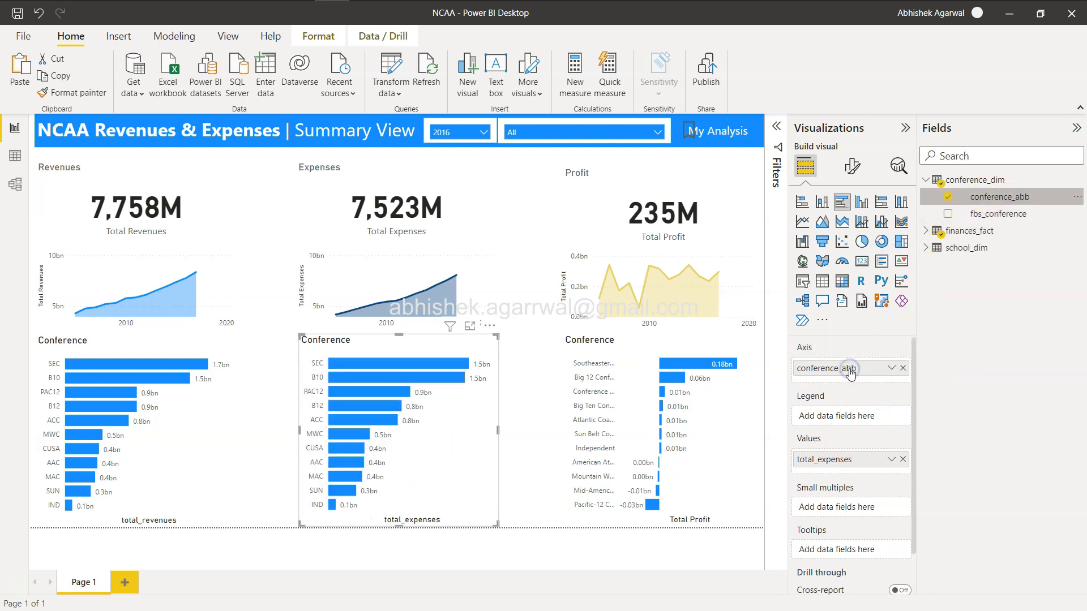
left_click(720, 399)
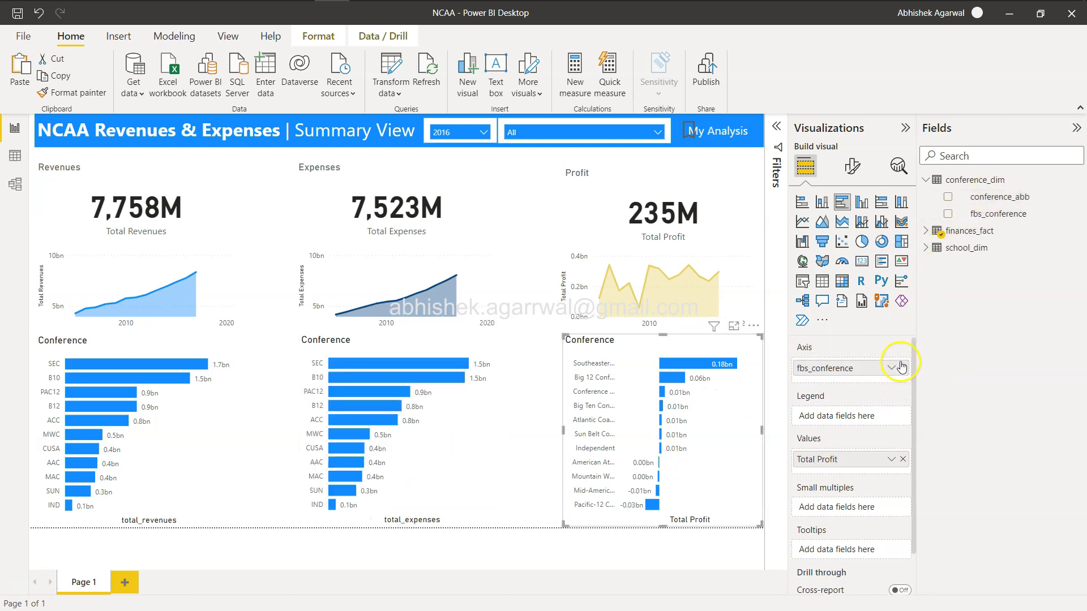
left_click_drag(988, 196, 889, 325)
left_click(903, 368)
left_click_drag(990, 202, 859, 374)
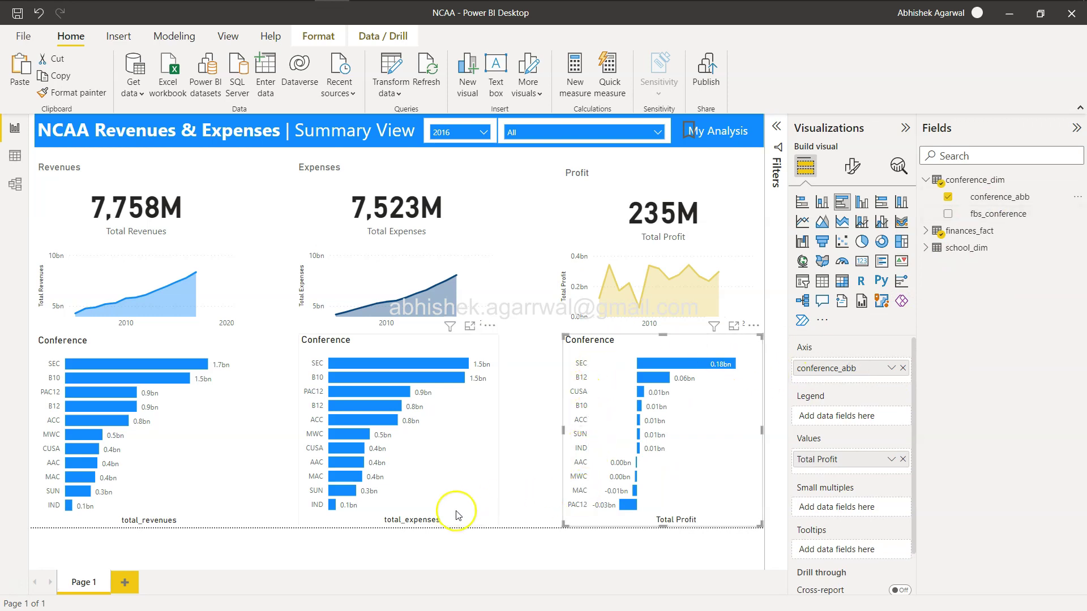
- Review the sample report and requirements on the challenge page in the browser and return to the Power BI report
key("alt+Tab")
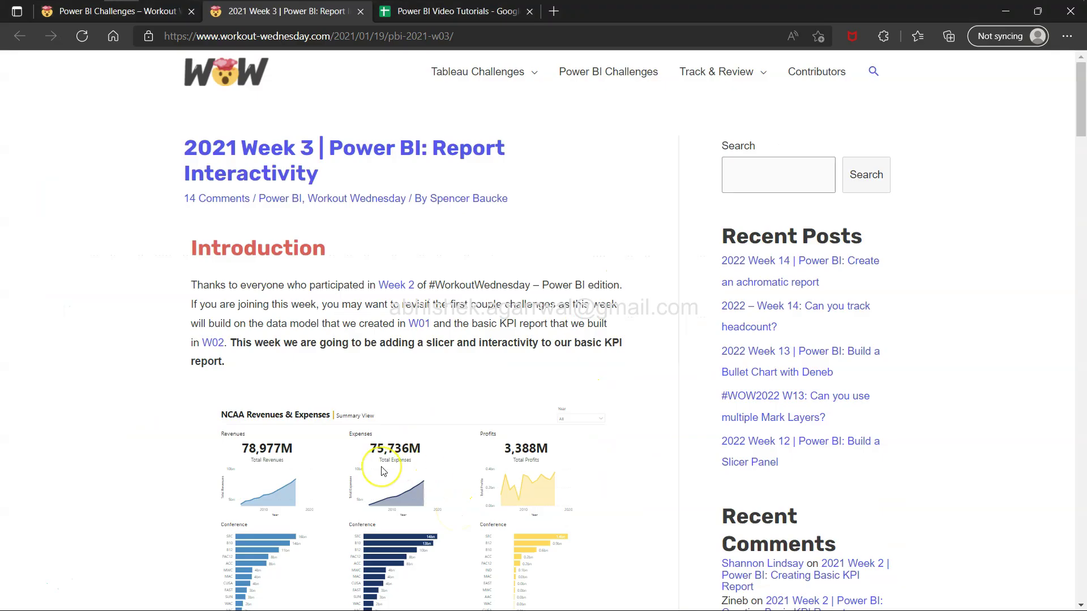
scroll(383, 471, "down", 5)
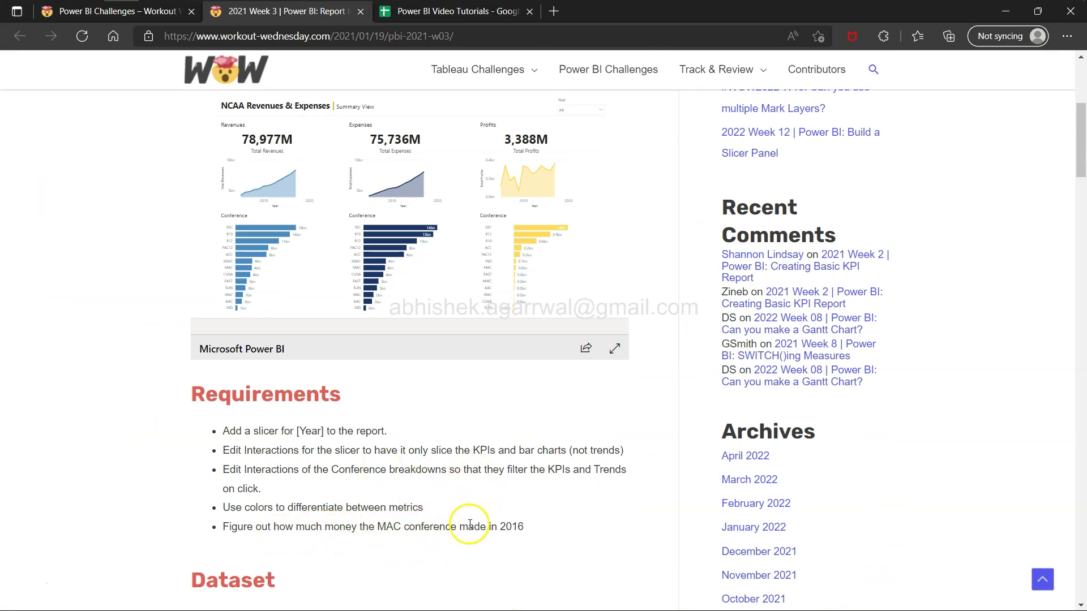
key("alt+Tab")
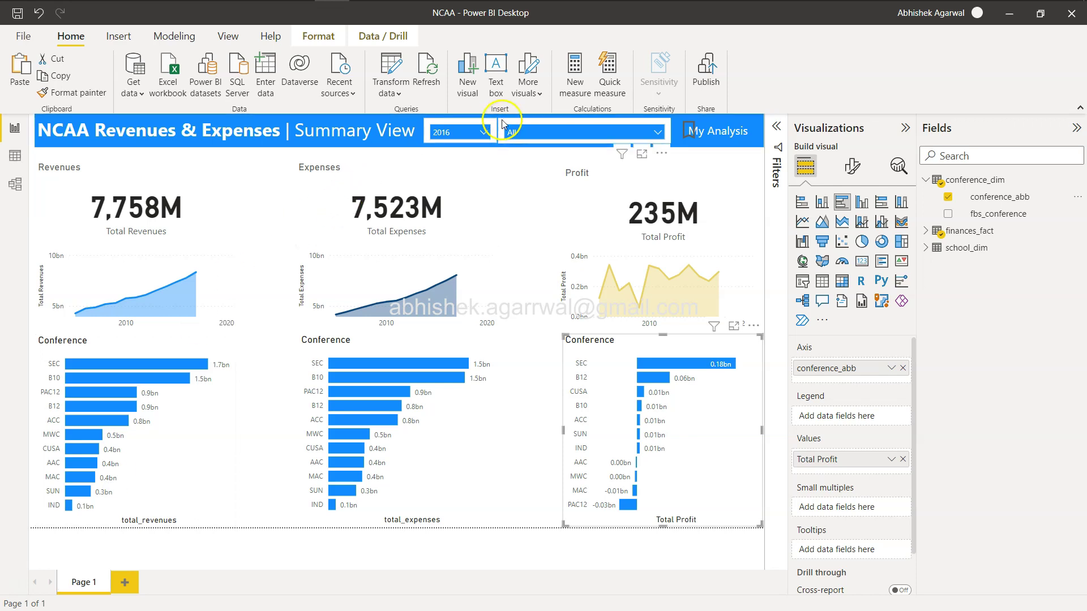
left_click(465, 140)
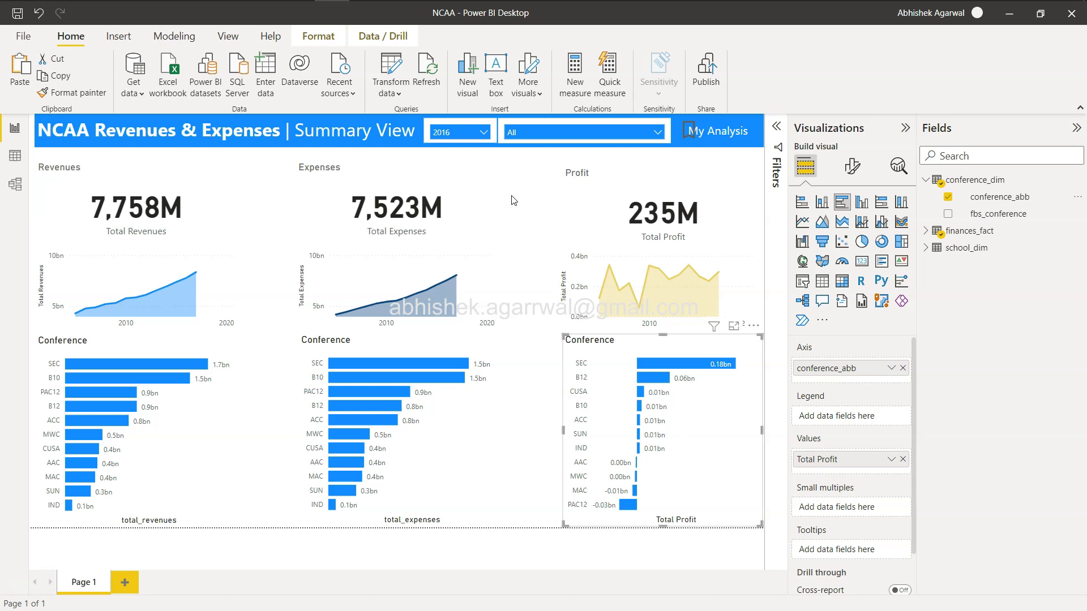
- Look through the list of universities in the school slicer and close it
left_click(642, 122)
left_click(656, 133)
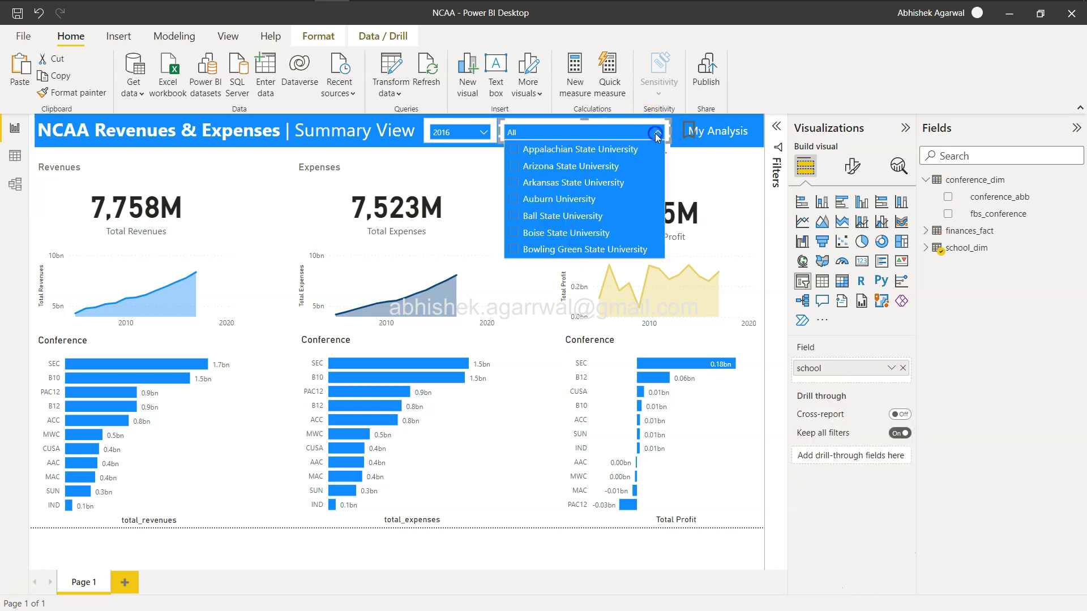
scroll(634, 189, "down", 15)
scroll(634, 189, "down", 8)
scroll(634, 191, "up", 20)
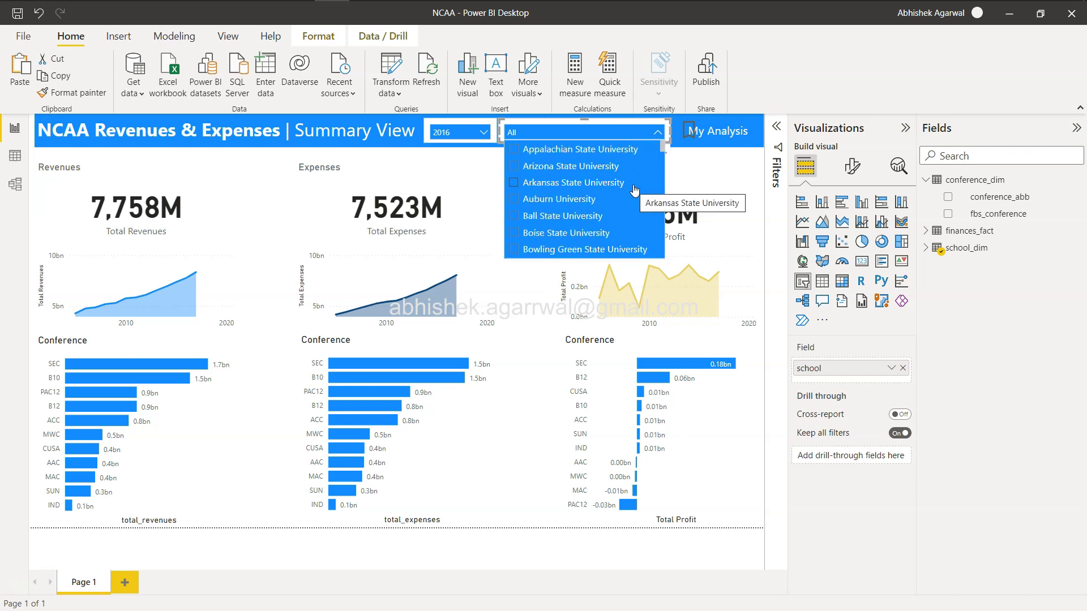
left_click(659, 134)
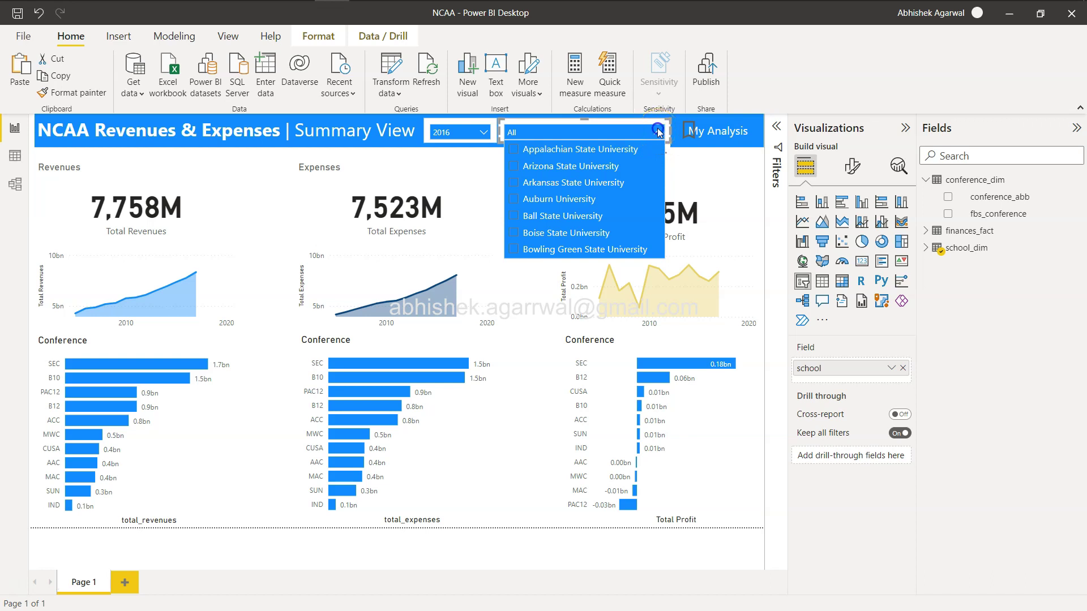
left_click(658, 133)
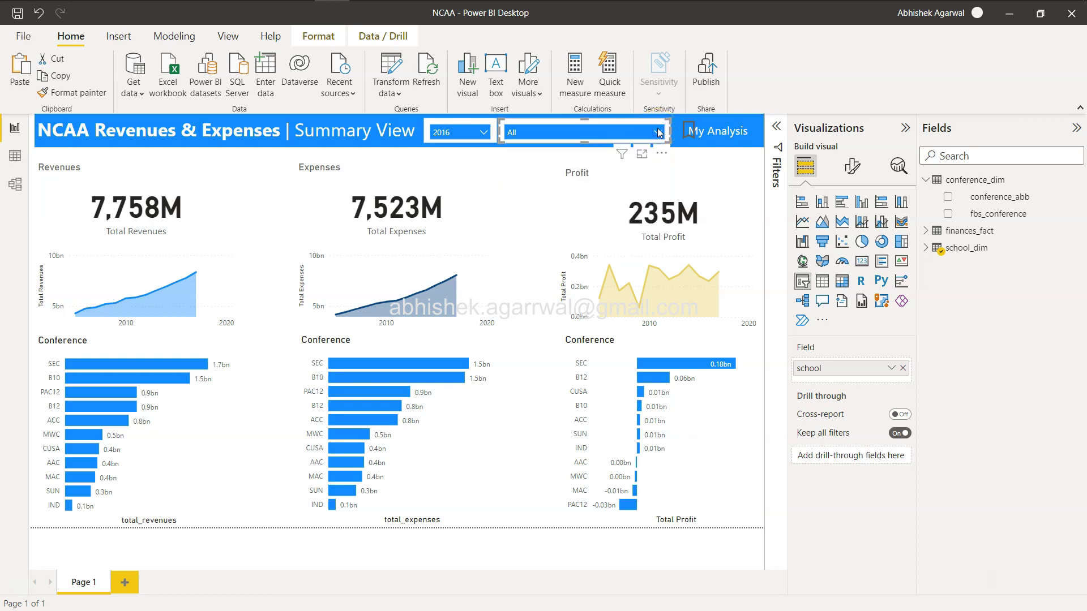
left_click(659, 132)
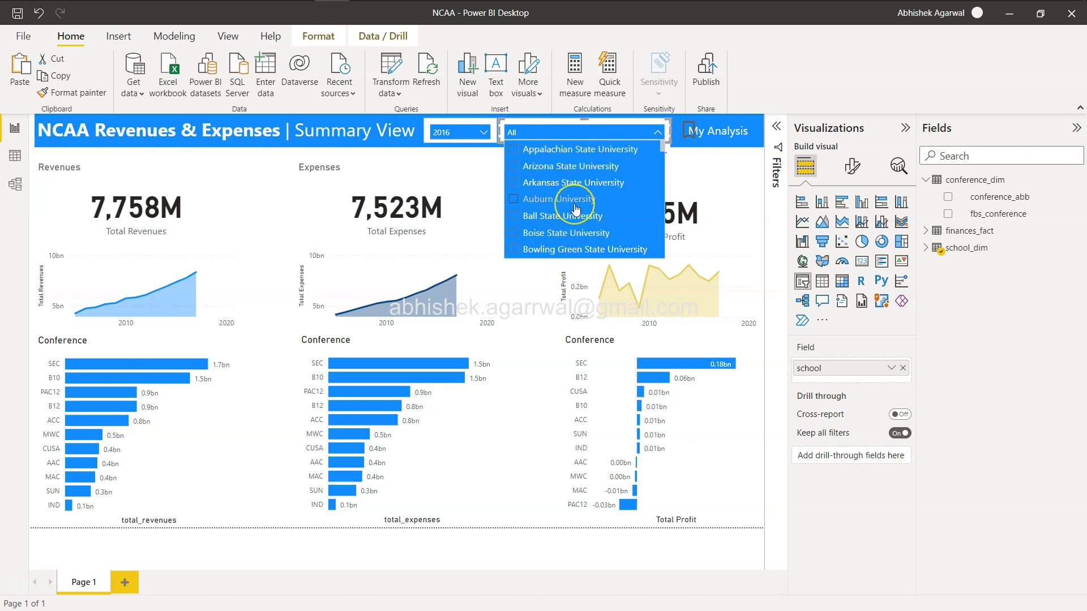
scroll(573, 212, "down", 4)
scroll(575, 210, "down", 8)
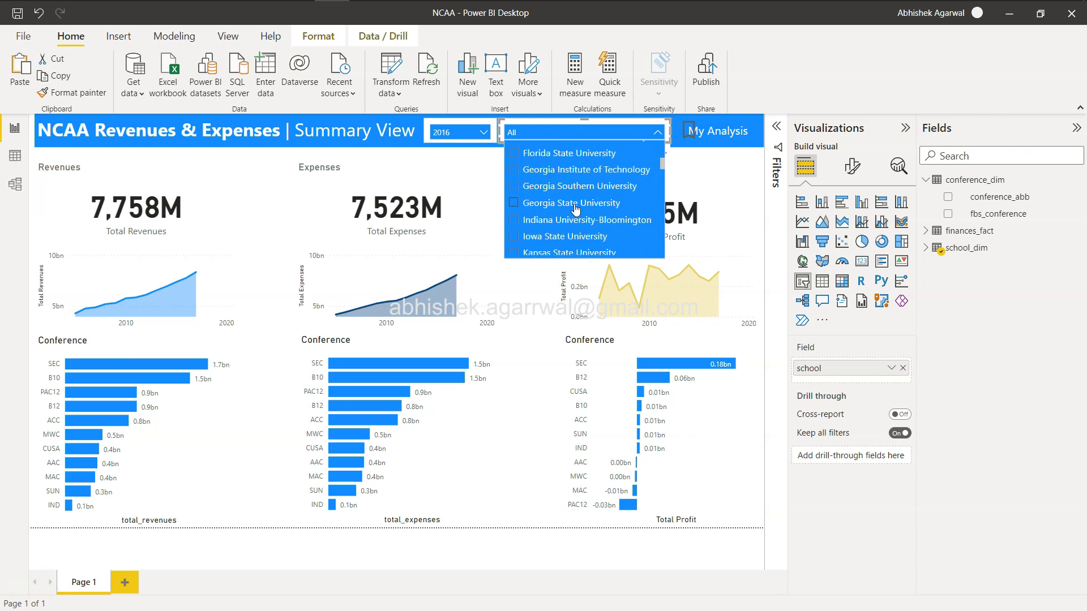
scroll(576, 209, "up", 8)
scroll(576, 208, "up", 4)
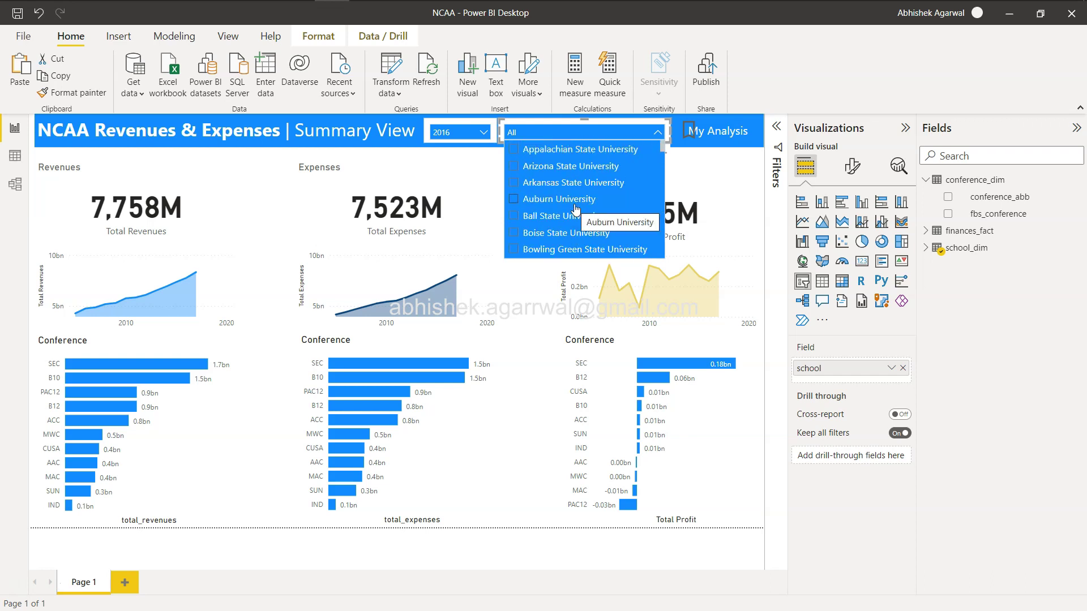
left_click(657, 132)
- Turn on the Search option in the school slicer's settings
left_click(963, 157)
left_click(644, 136)
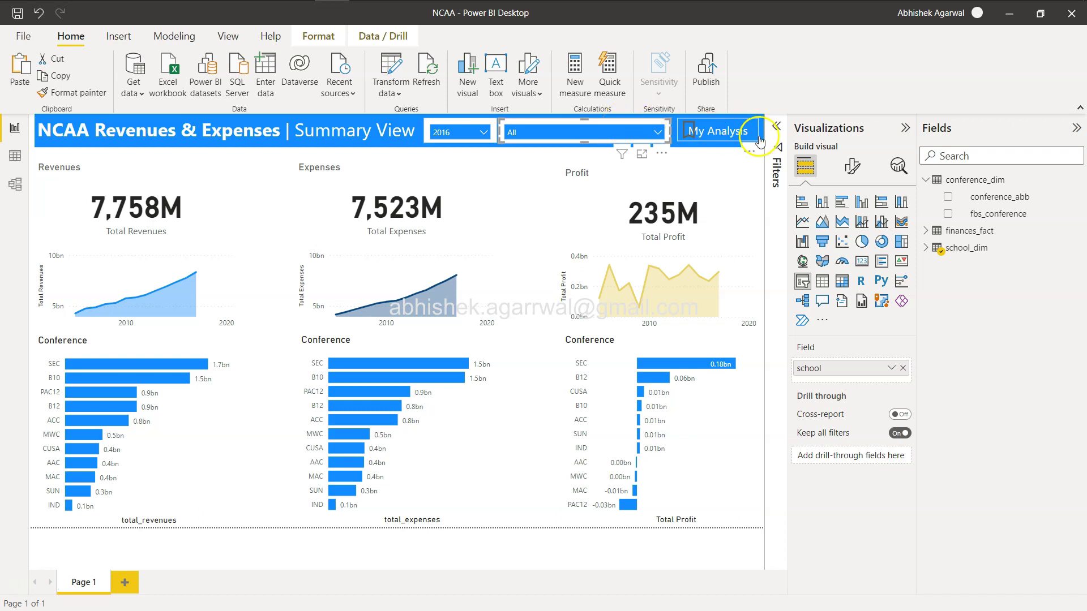
left_click(851, 168)
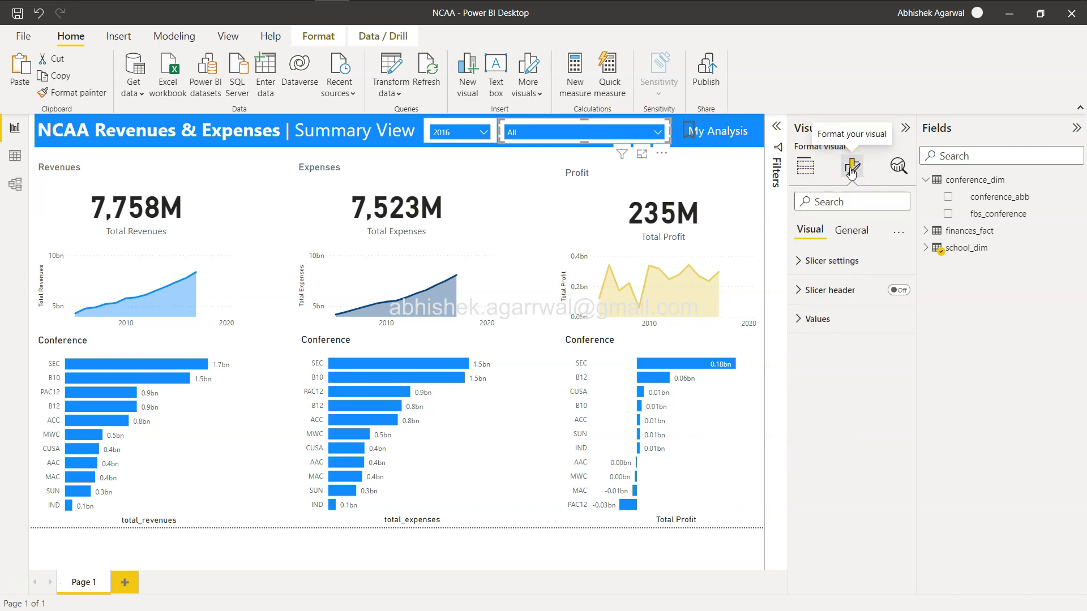
left_click(814, 261)
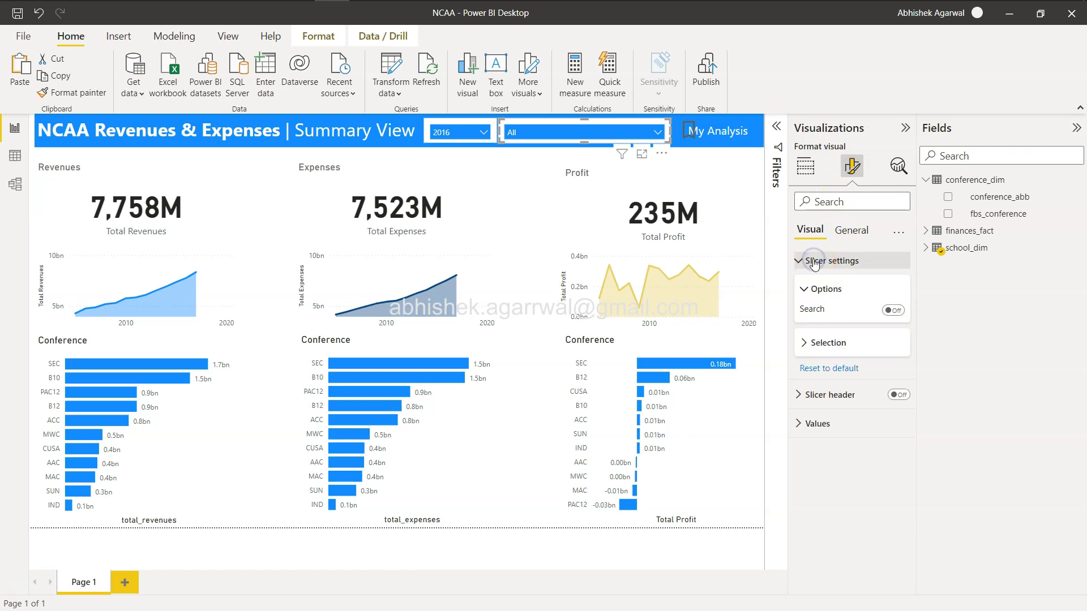
left_click(813, 294)
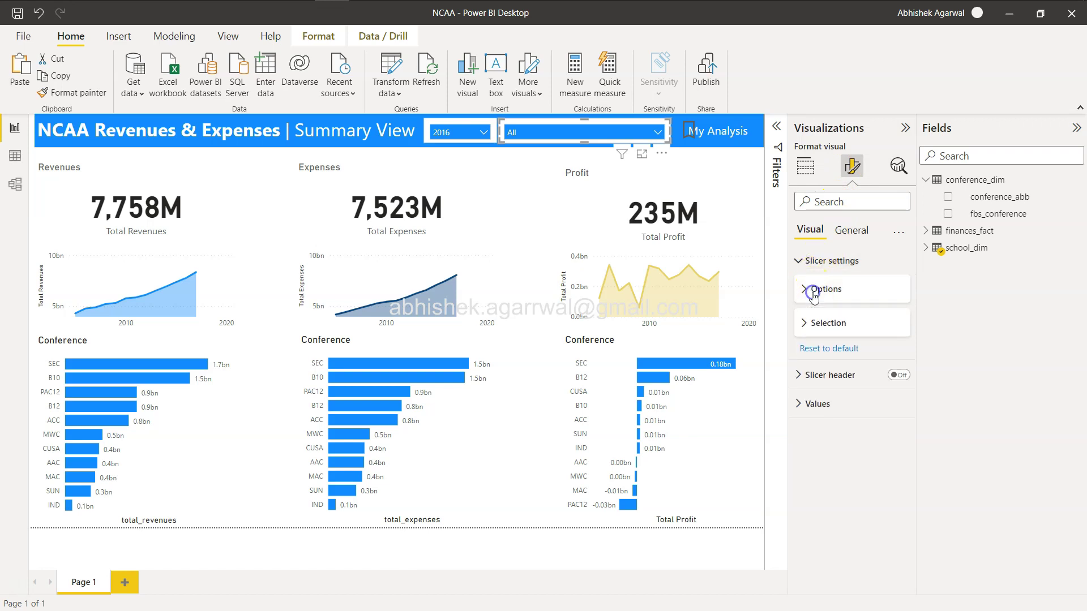
left_click(894, 310)
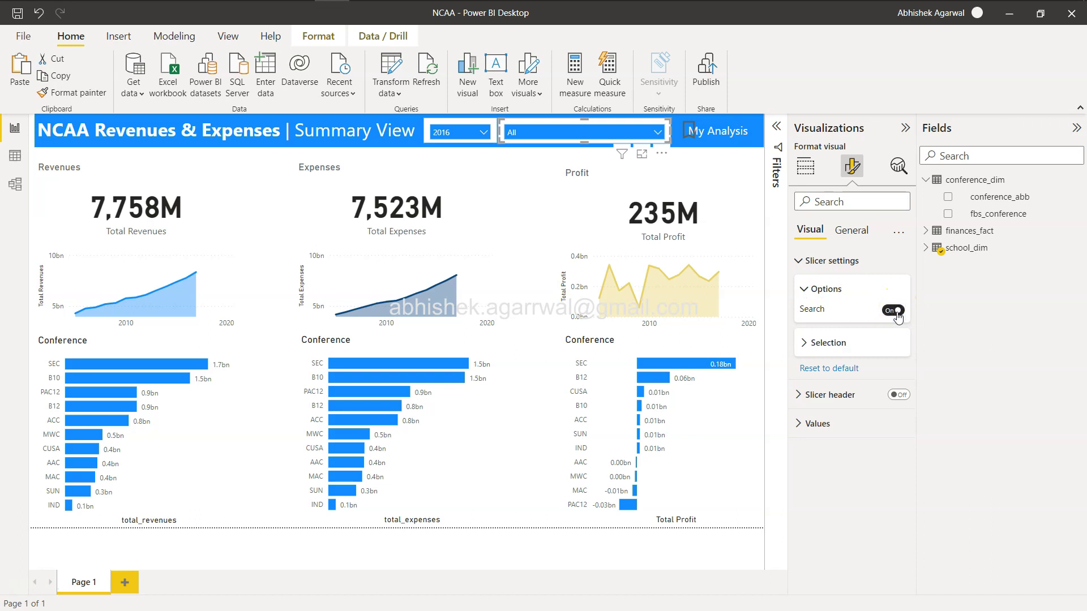
- Search the school slicer for "west", filter the report by the West Virginia, Western Kentucky and Western Michigan universities in turn, and clear the selection
left_click(652, 132)
left_click(540, 142)
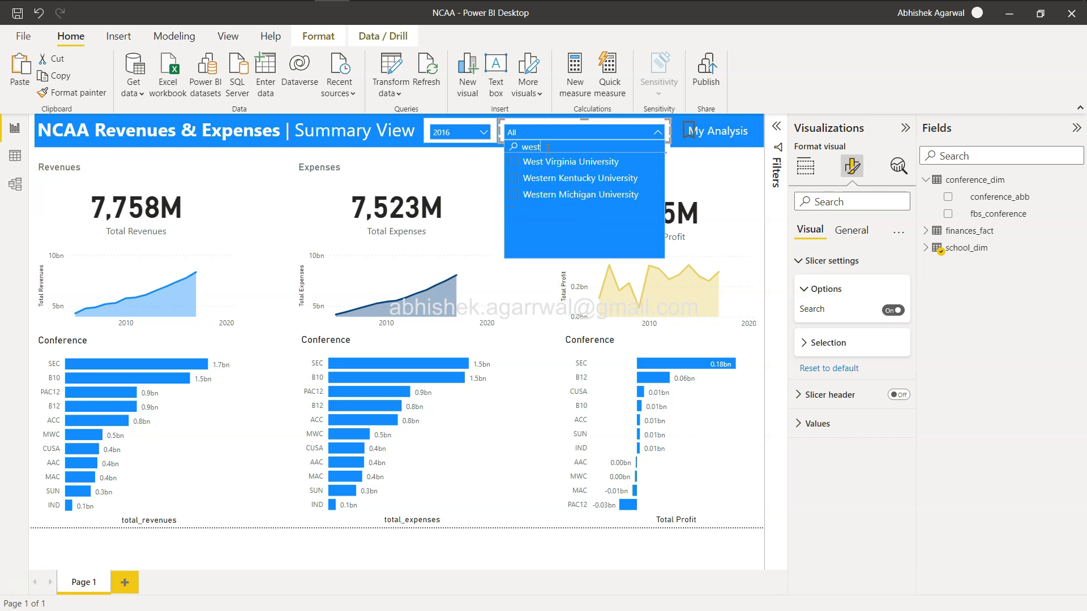
left_click(513, 163)
left_click(514, 178)
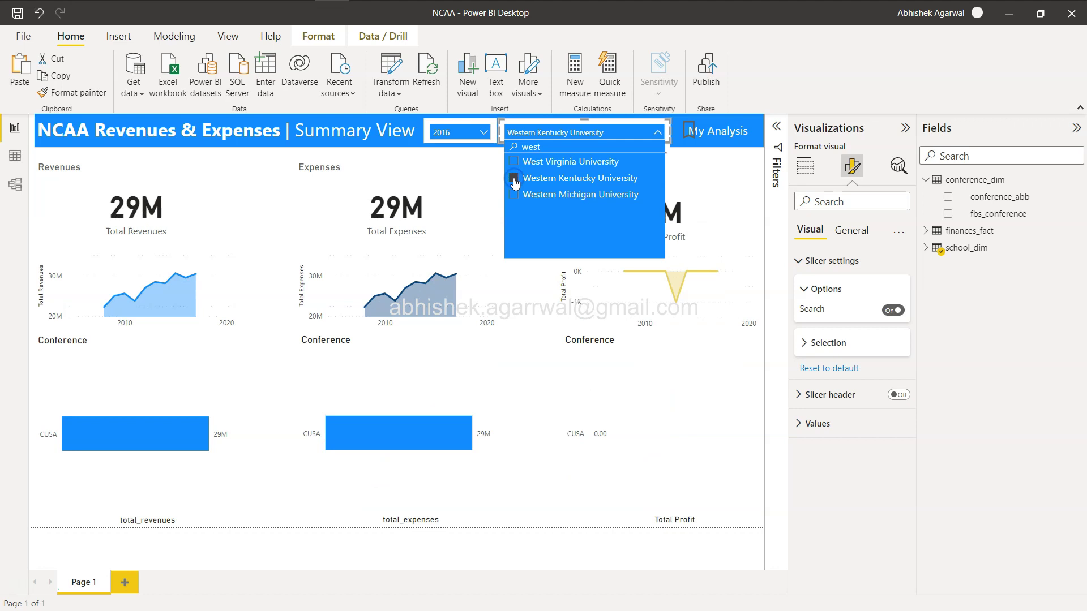
left_click(514, 195)
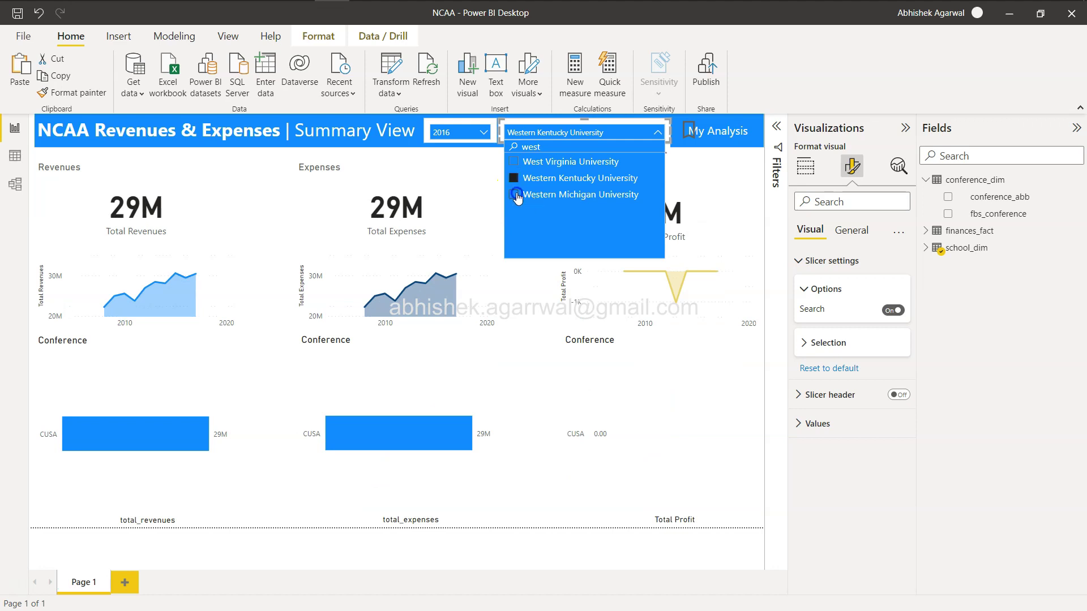
left_click(514, 162)
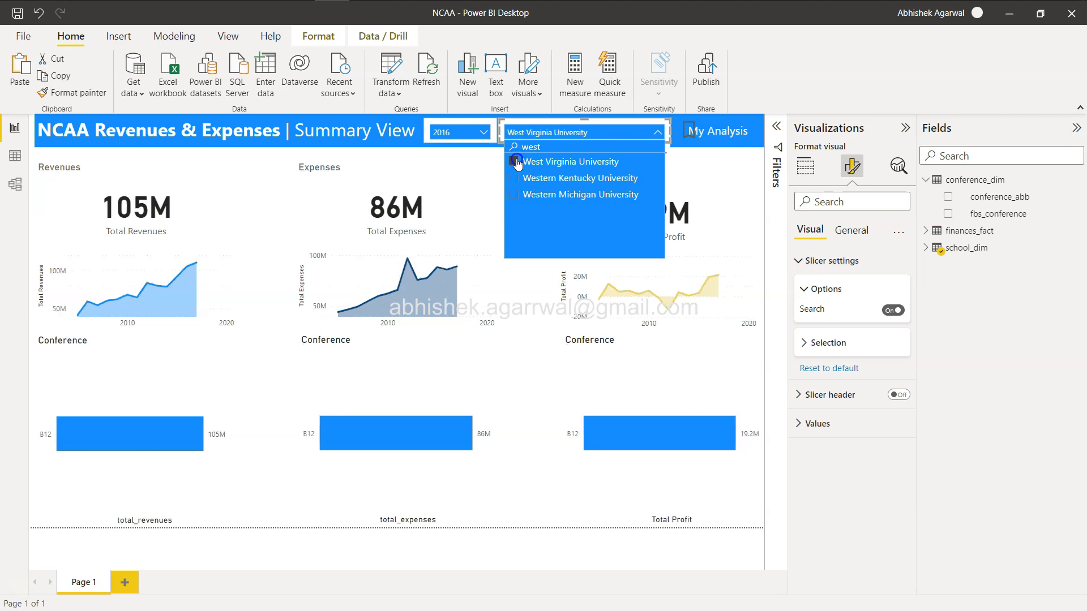
left_click(516, 163)
- Search the school slicer for "east", filter the report by East Carolina University, and clear the selection and the search text
key("BackSpace")
key("BackSpace")
key("BackSpace")
key("BackSpace")
type("east")
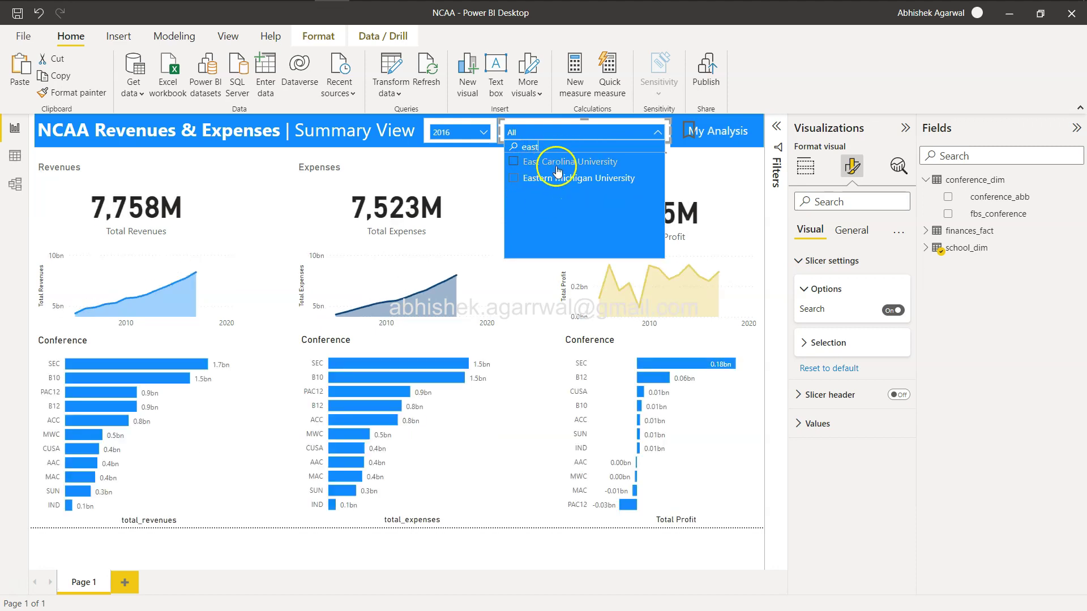
left_click(513, 163)
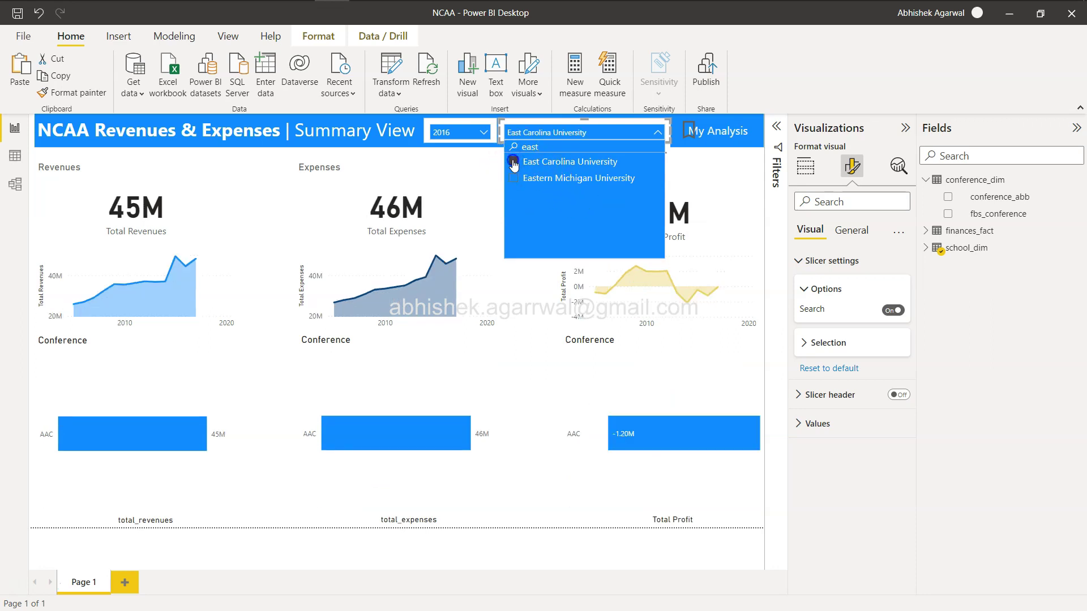
left_click(513, 163)
left_click(549, 148)
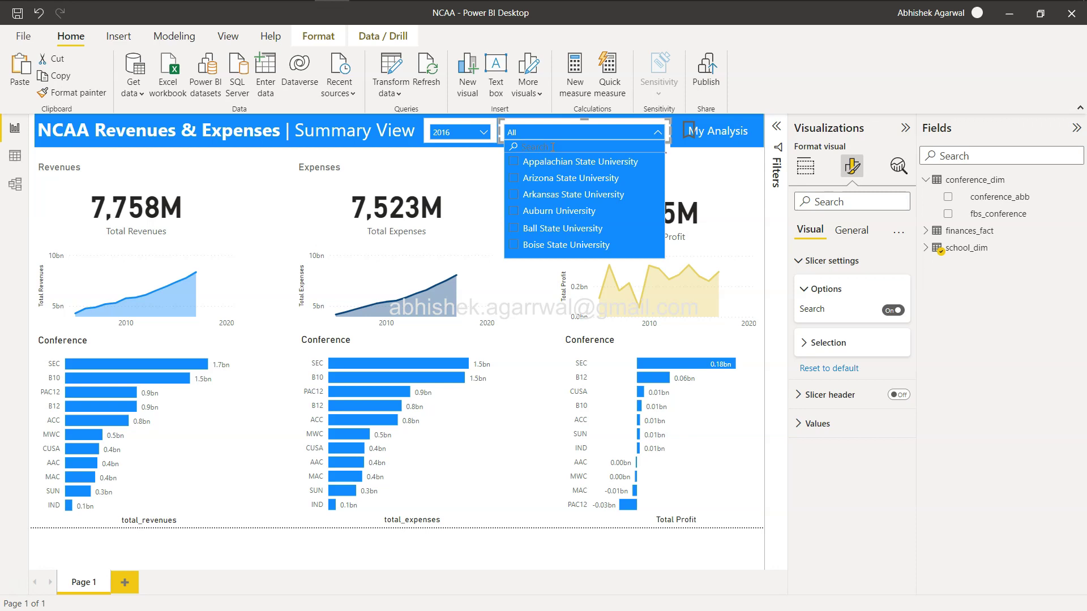
- Filter the report by the years 2009, 2008 and 2007 together in the year slicer
scroll(582, 211, "down", 1)
scroll(570, 162, "up", 1)
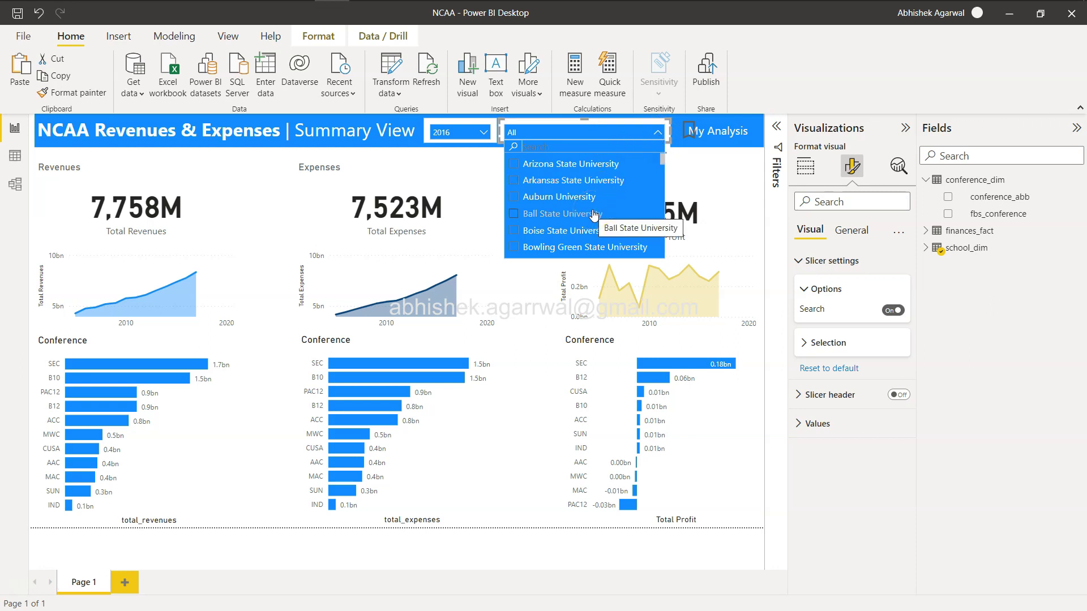
left_click(459, 120)
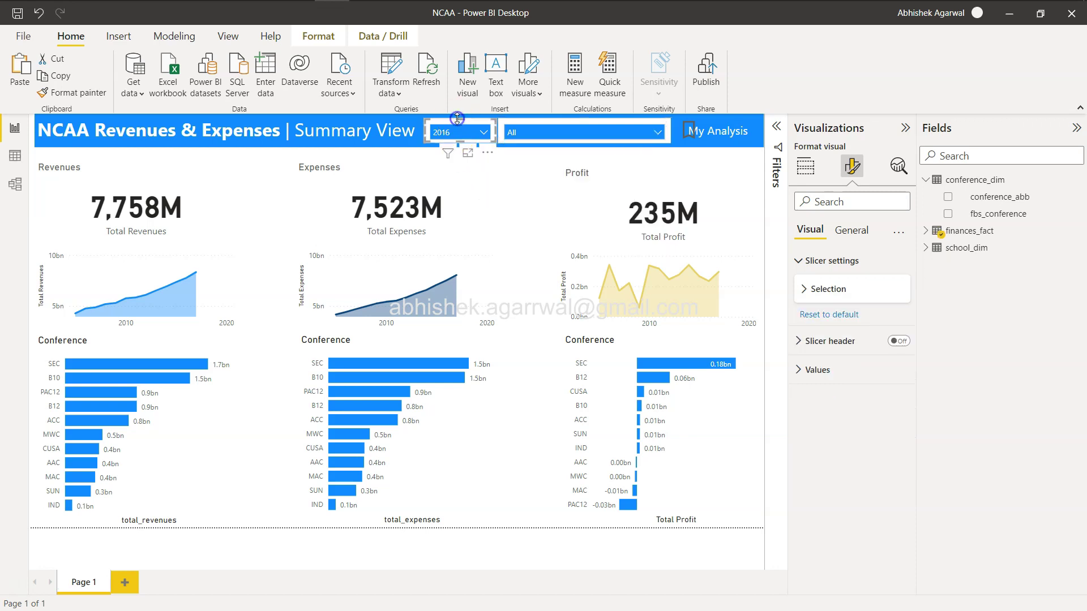
left_click(485, 134)
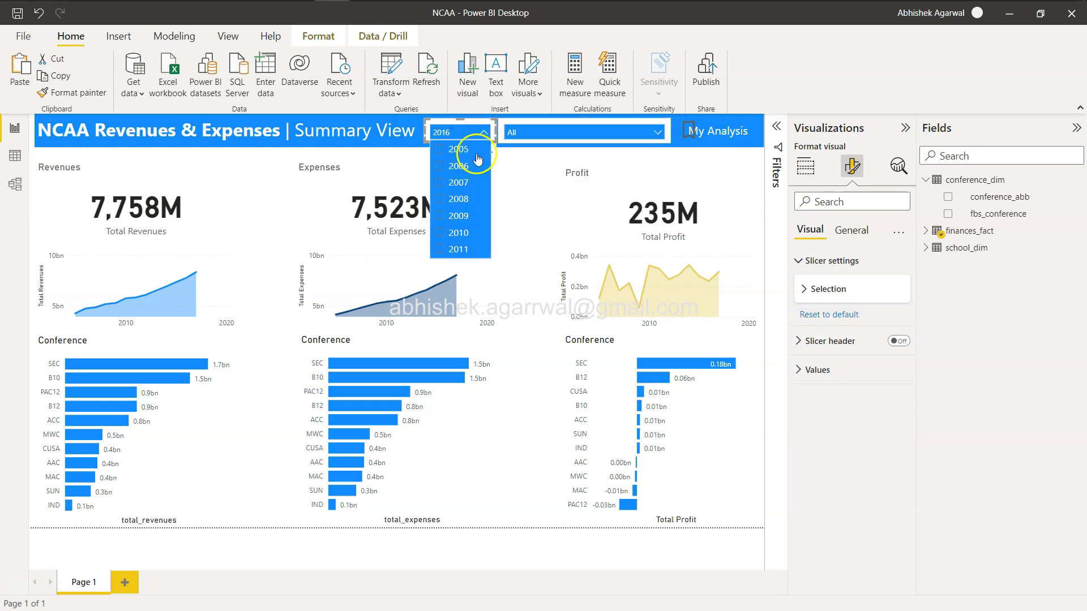
left_click(447, 218)
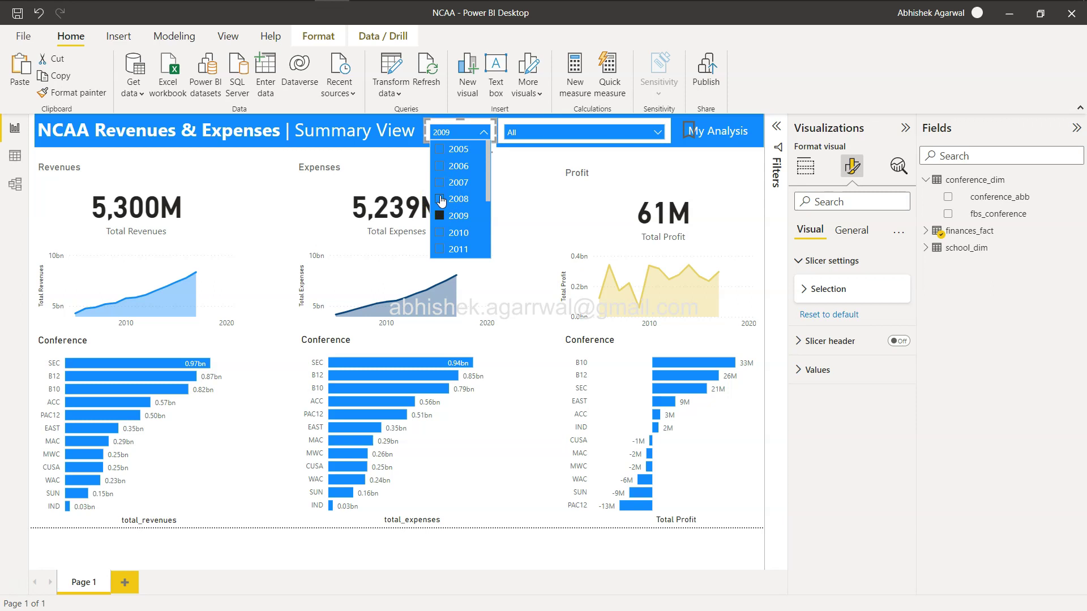
left_click(440, 199)
left_click(441, 184)
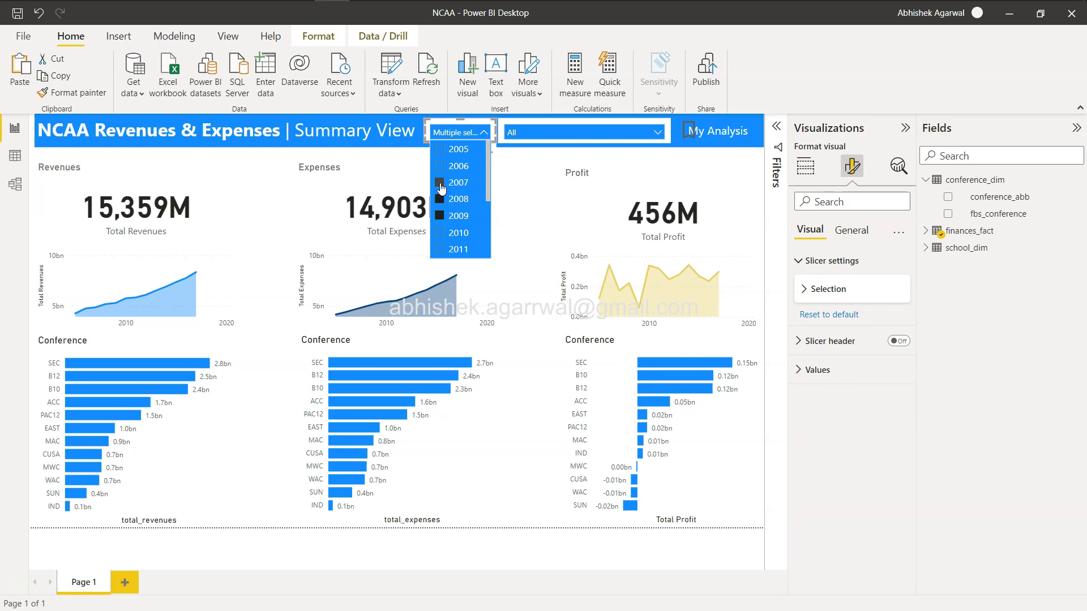
- Clear the multiple-year selection, filter the report by 2006 alone, and clear the year slicer again
left_click(441, 184)
left_click(440, 199)
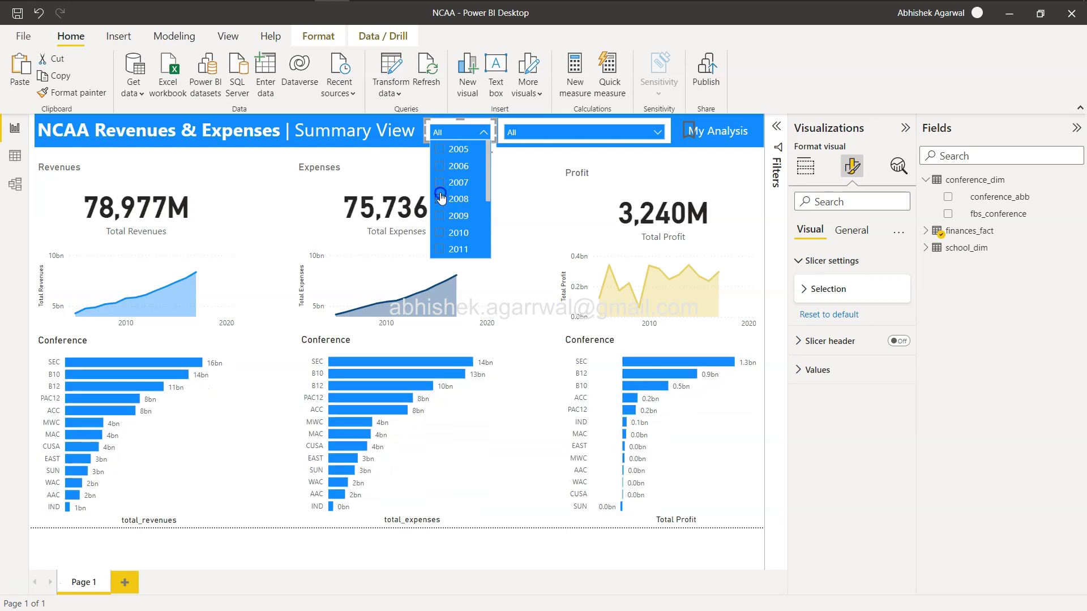
left_click(441, 182)
left_click(440, 166)
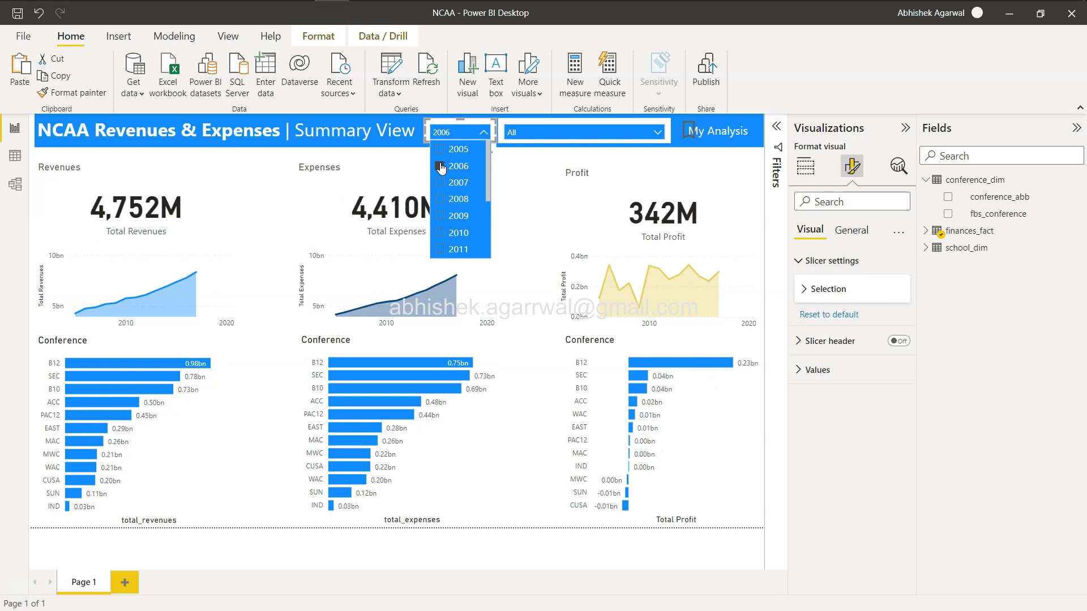
left_click(441, 166)
left_click(486, 132)
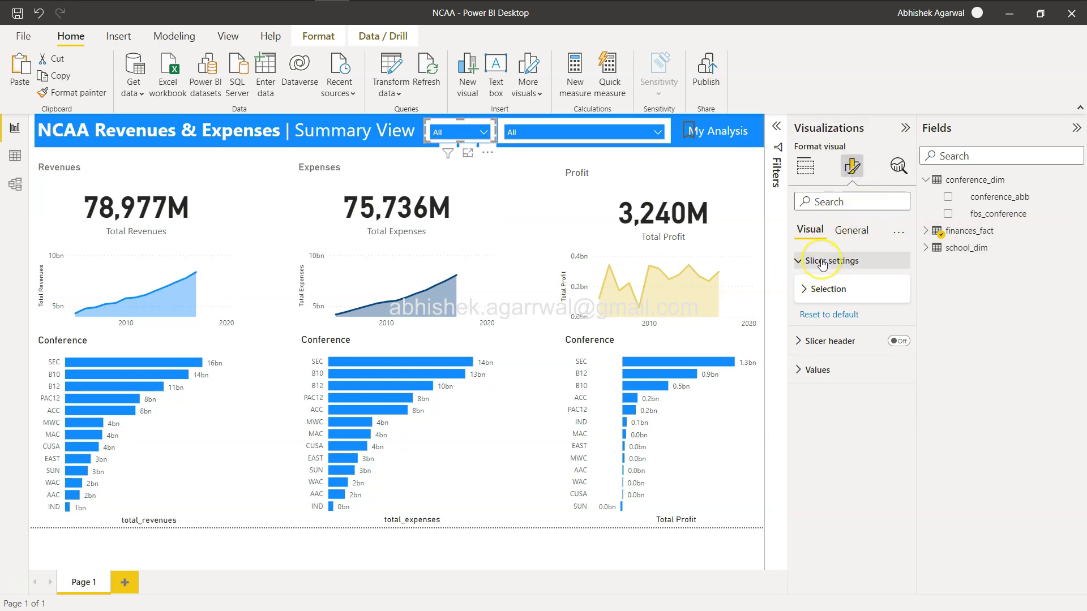
- Turn on Single select in the year slicer's selection settings
left_click(805, 290)
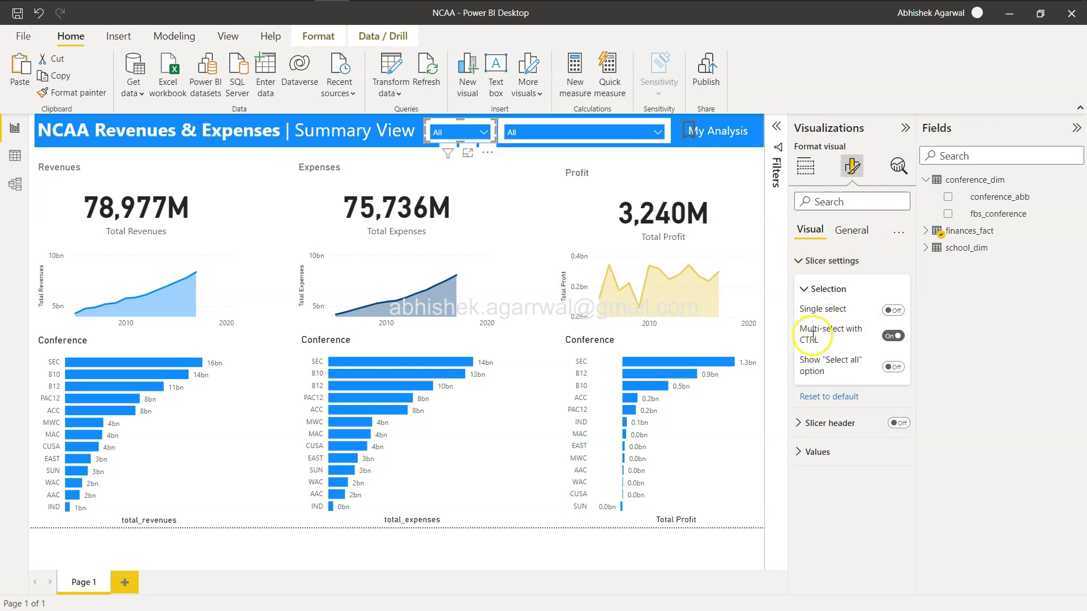
mouse_move(843, 338)
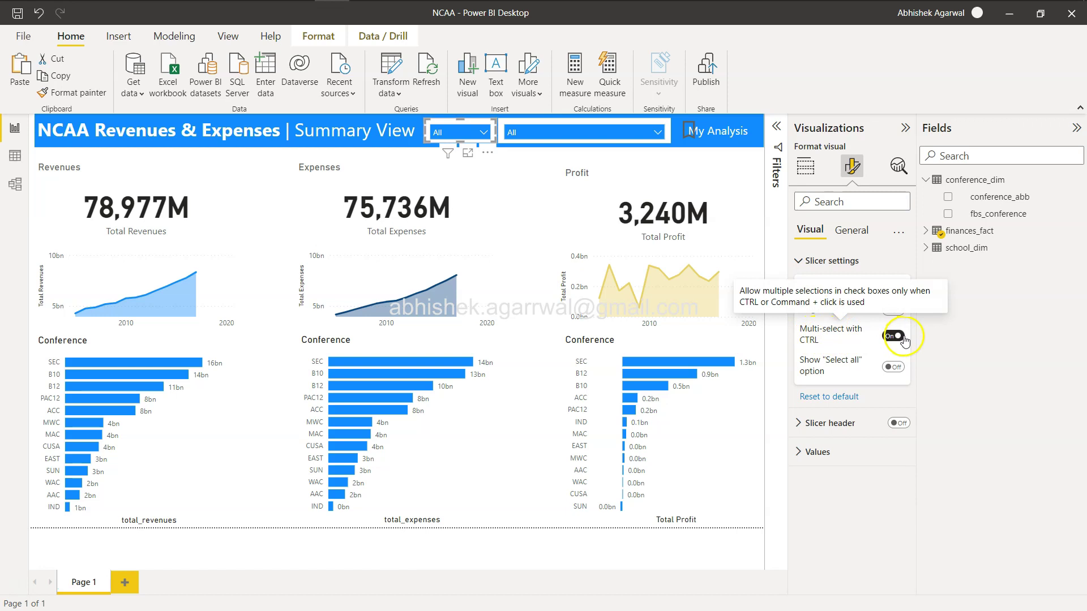
left_click(893, 316)
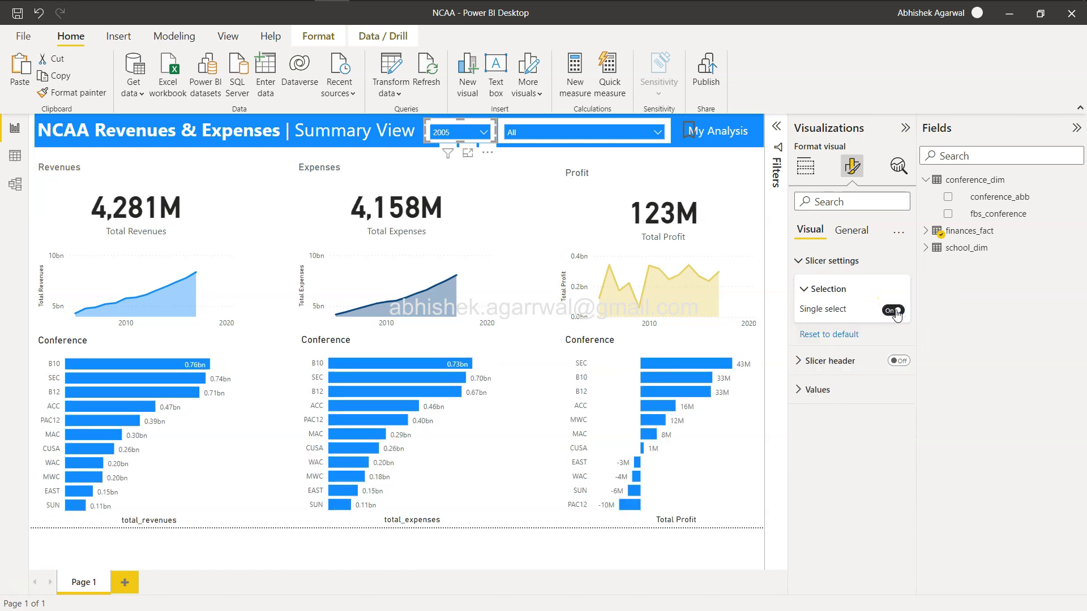
left_click(899, 315)
- Filter the report by the years 2006, 2007, 2008, 2009 and 2005 one at a time in the year slicer
left_click(485, 133)
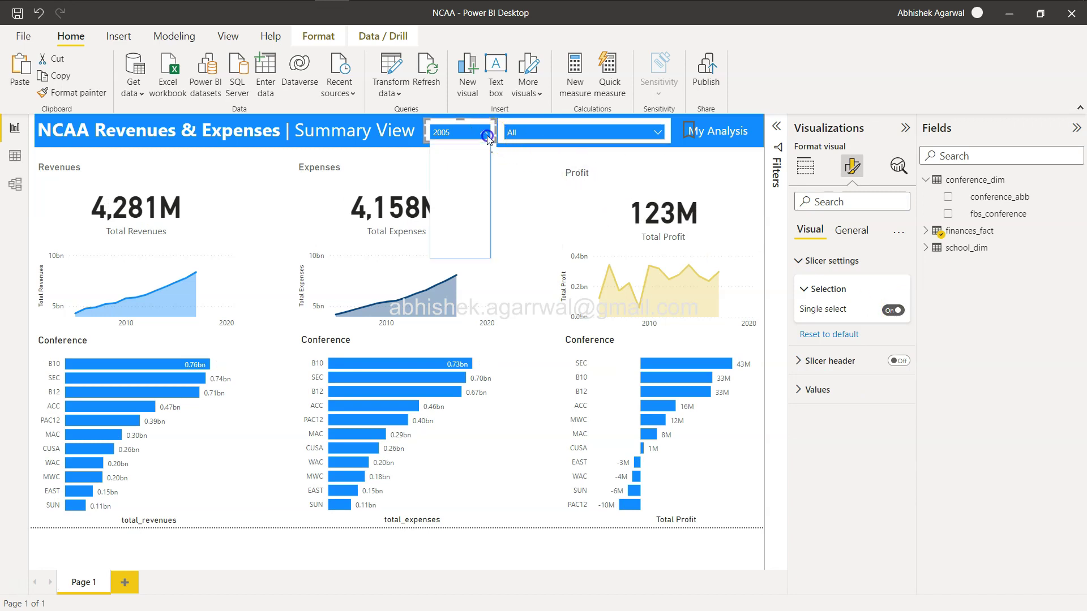
left_click(447, 167)
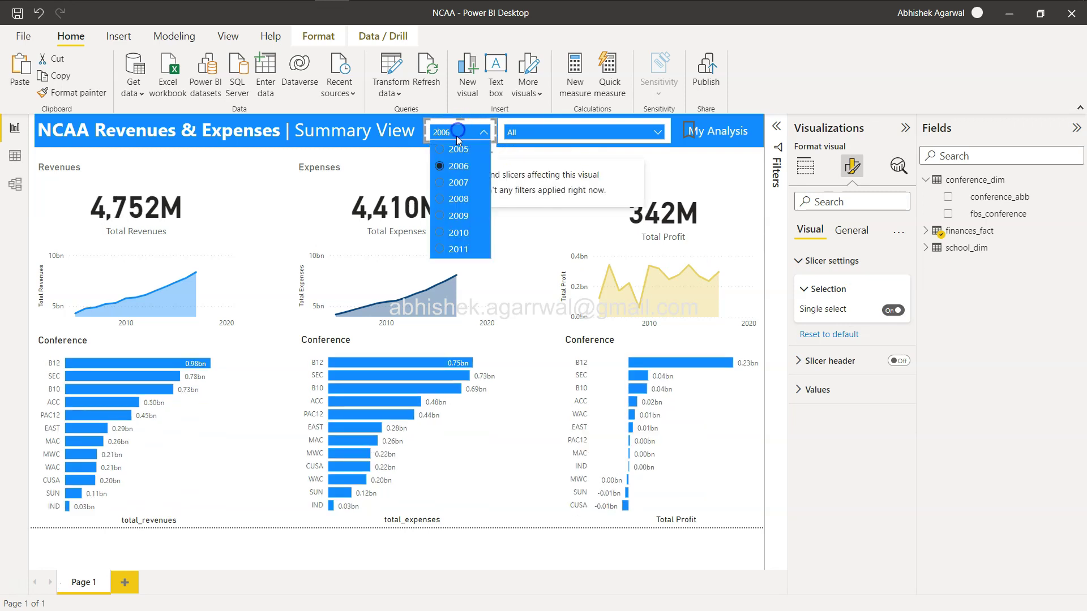
left_click(446, 182)
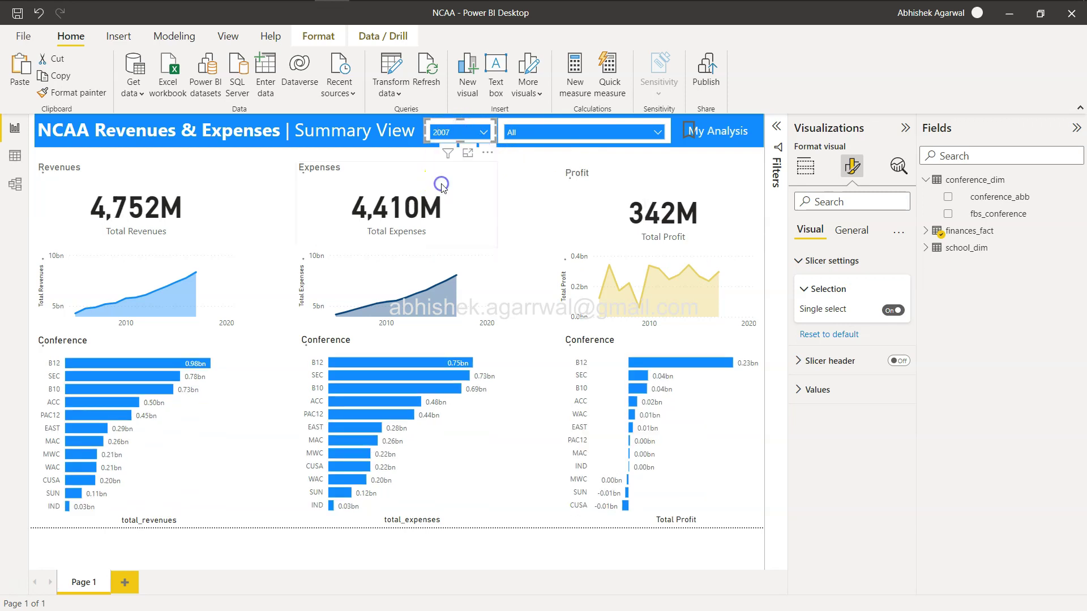
left_click(459, 133)
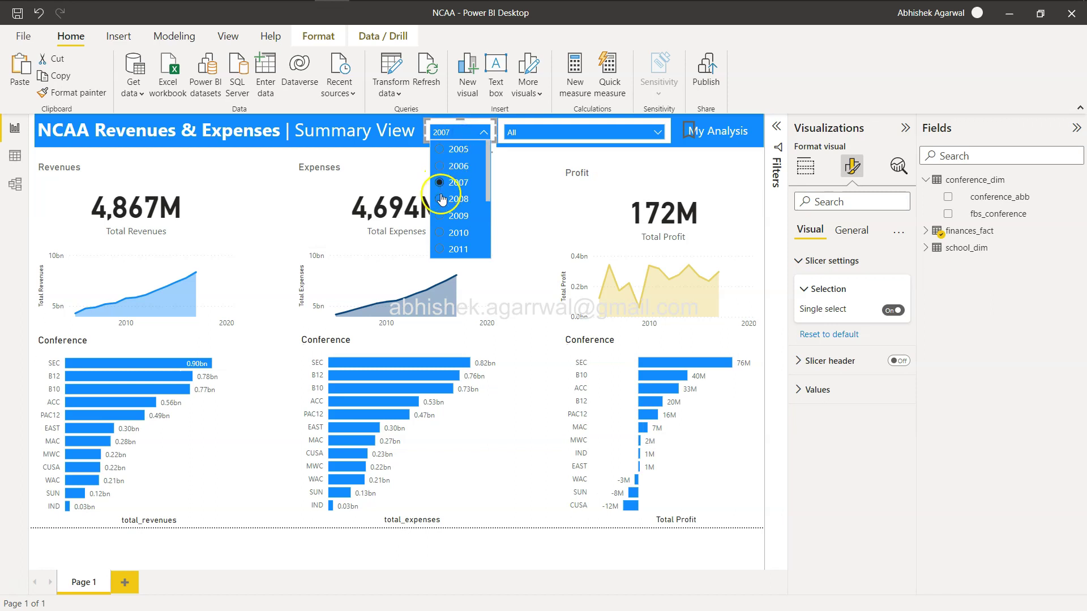
left_click(442, 199)
left_click(468, 133)
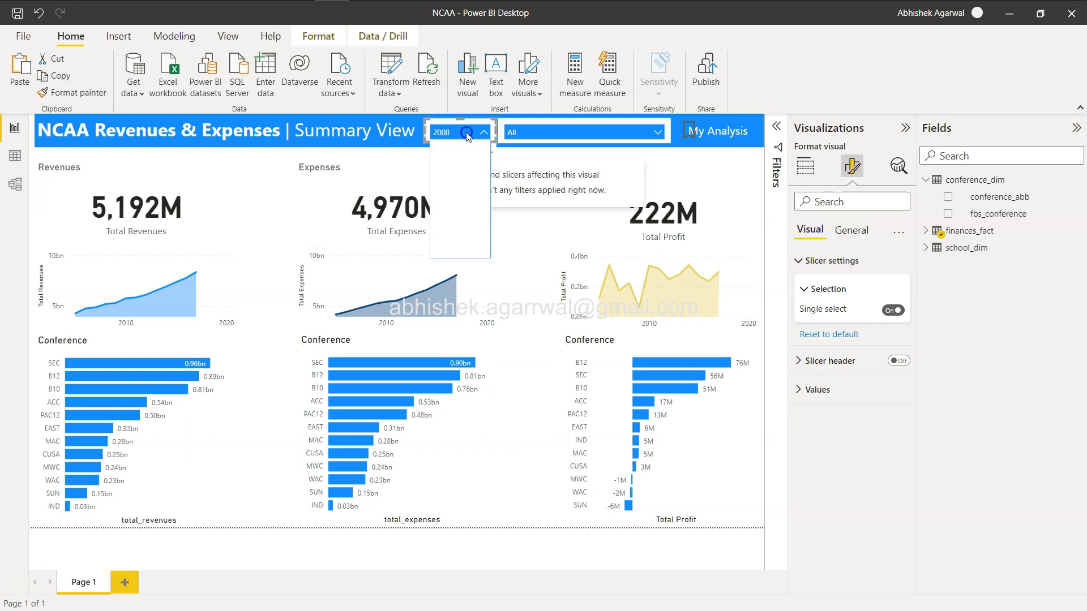
left_click(446, 215)
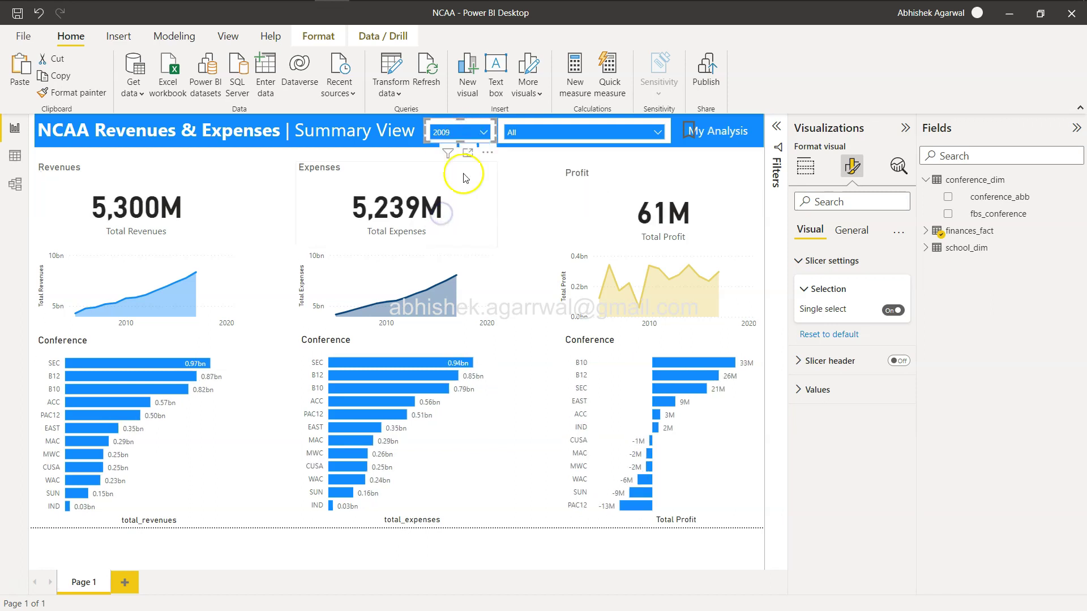
left_click(479, 132)
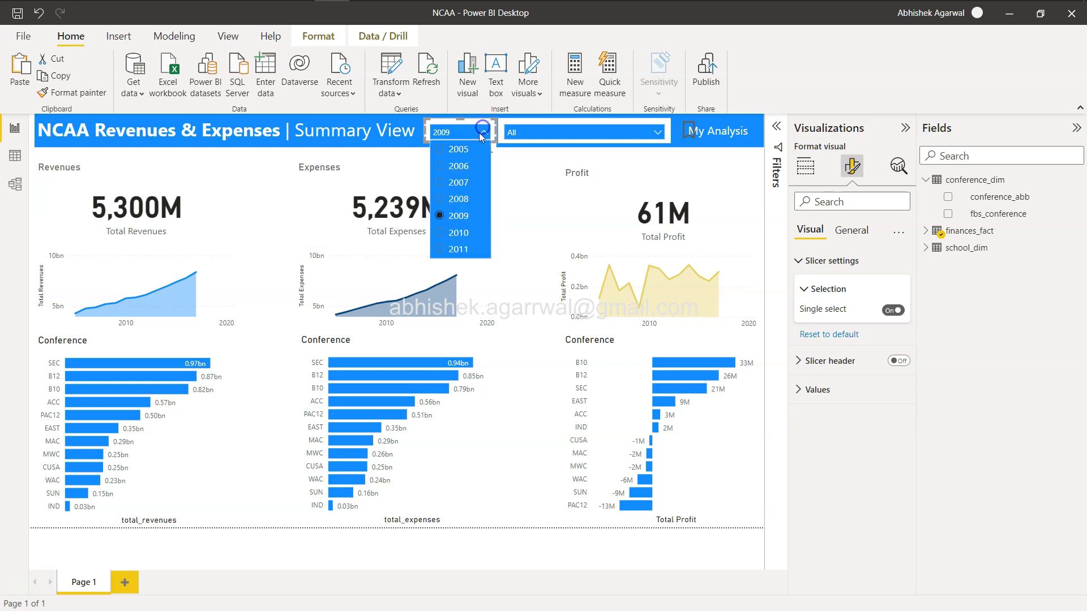
left_click(441, 151)
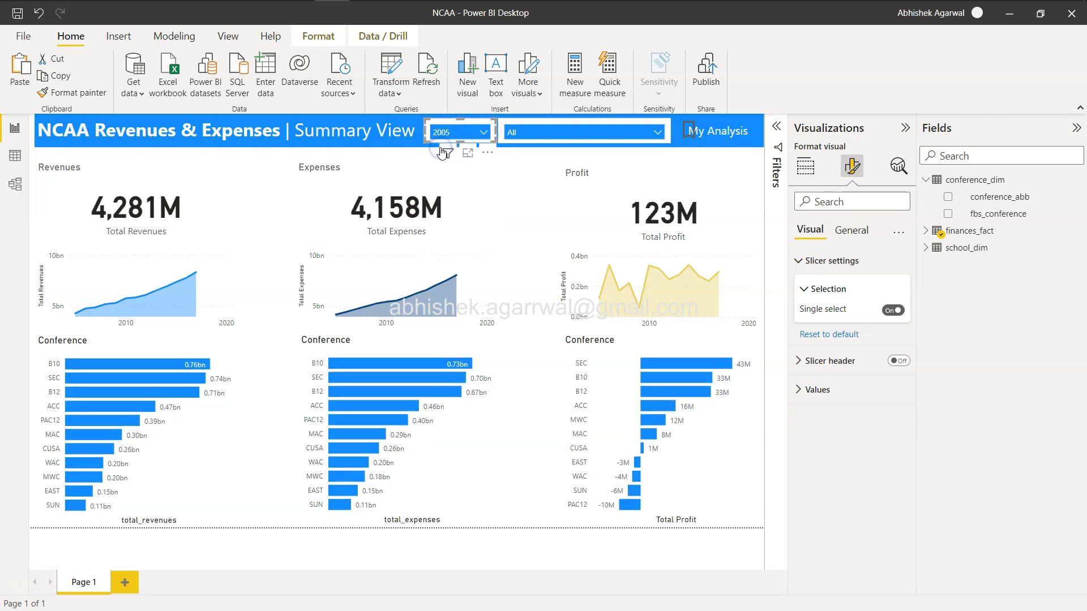
- Turn off Single select for the year slicer and turn on its Show "Select all" option
left_click(892, 310)
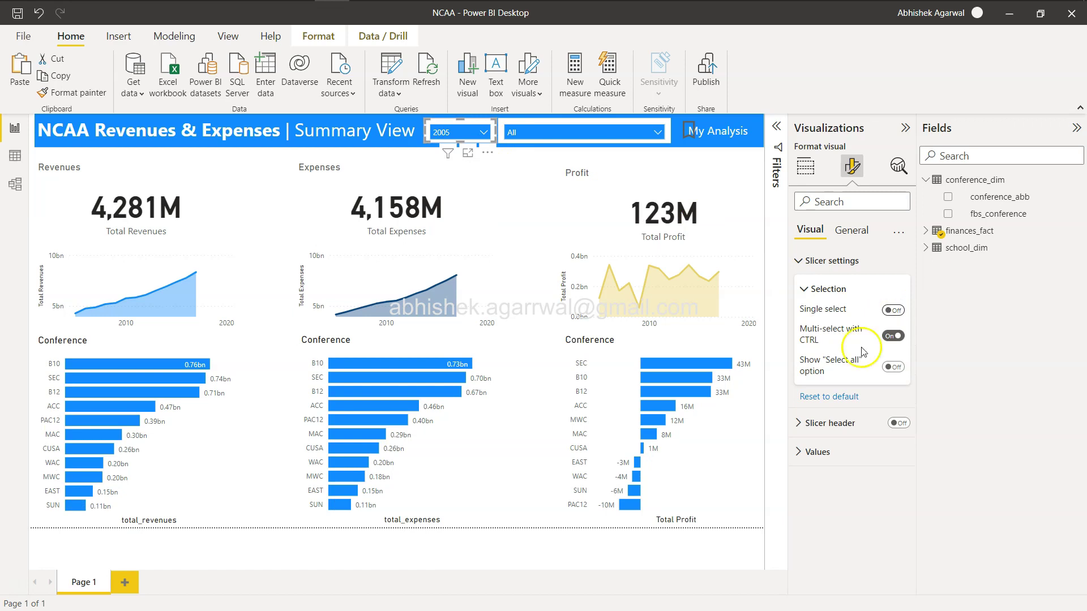
mouse_move(858, 367)
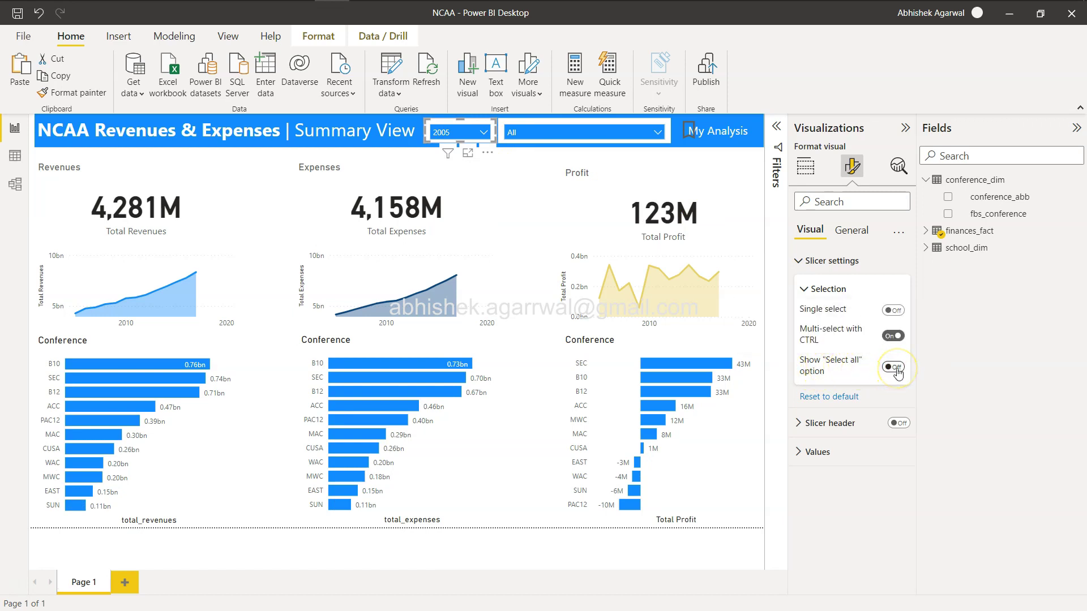
mouse_move(848, 331)
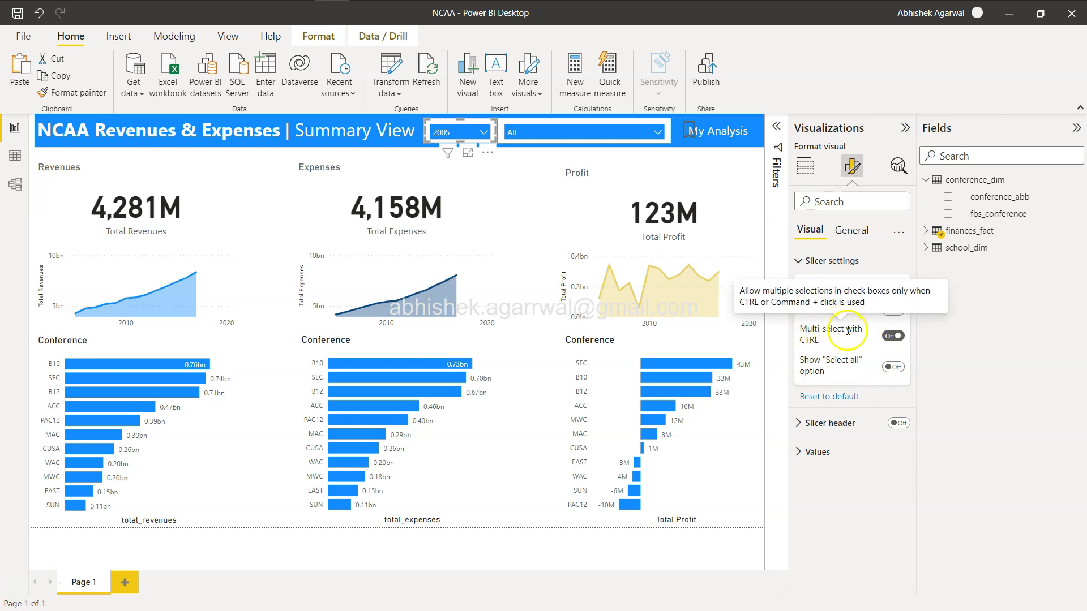
left_click(894, 368)
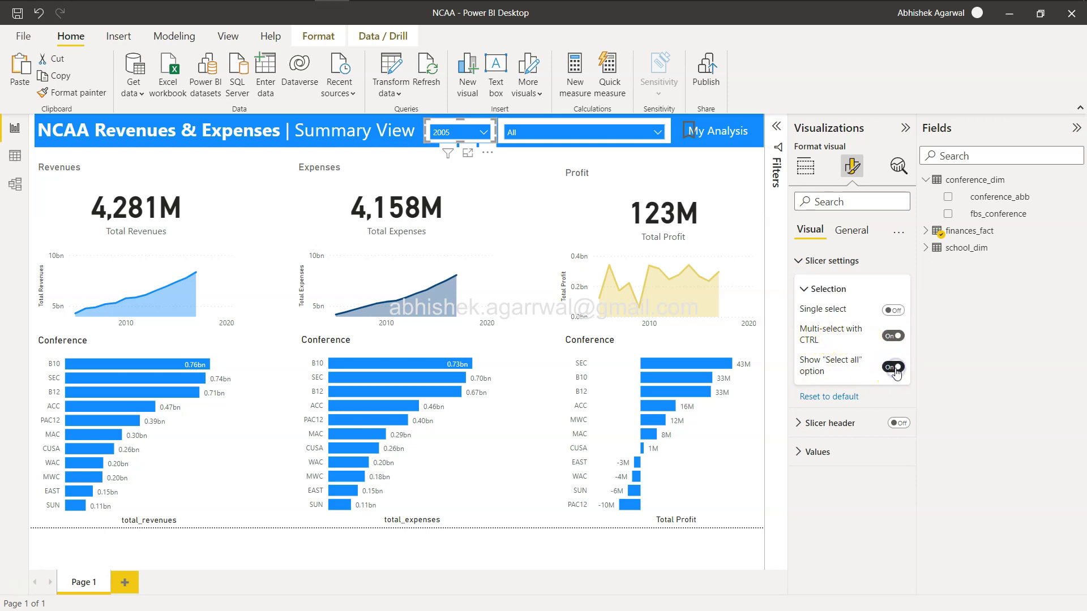
- Select all years with the year slicer's Select all option, toggle 2007, and clear the selection before closing the list
left_click(485, 131)
left_click(439, 149)
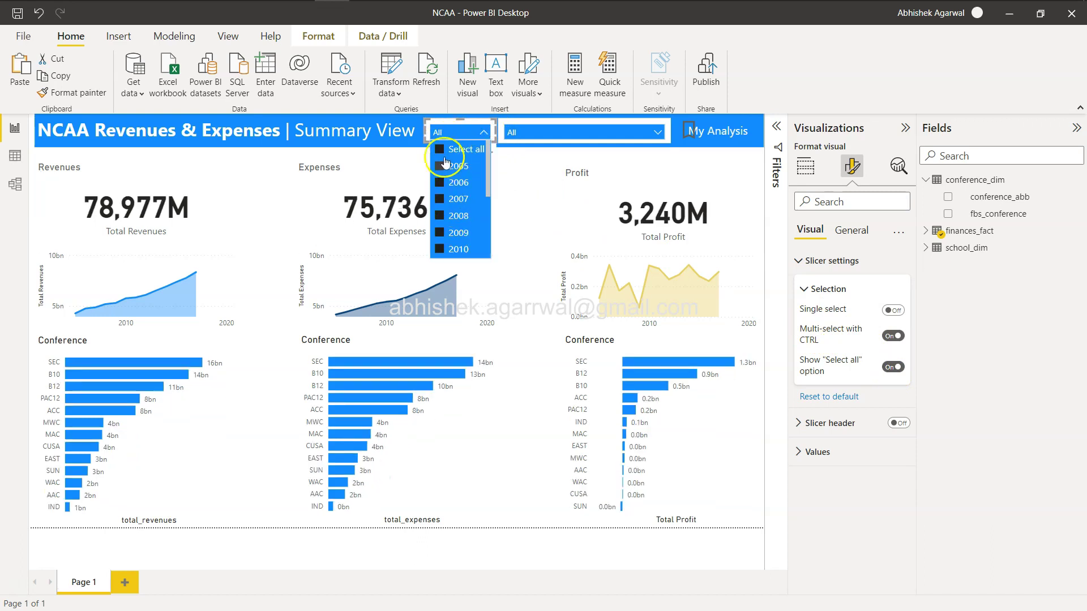
left_click(448, 199)
left_click(441, 150)
left_click(442, 152)
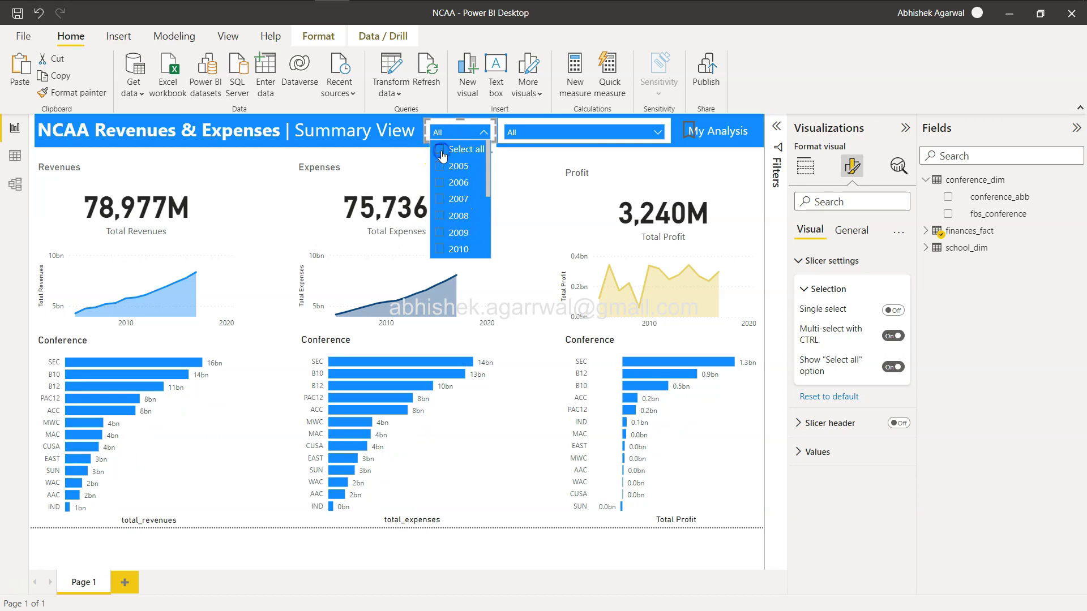
left_click(784, 347)
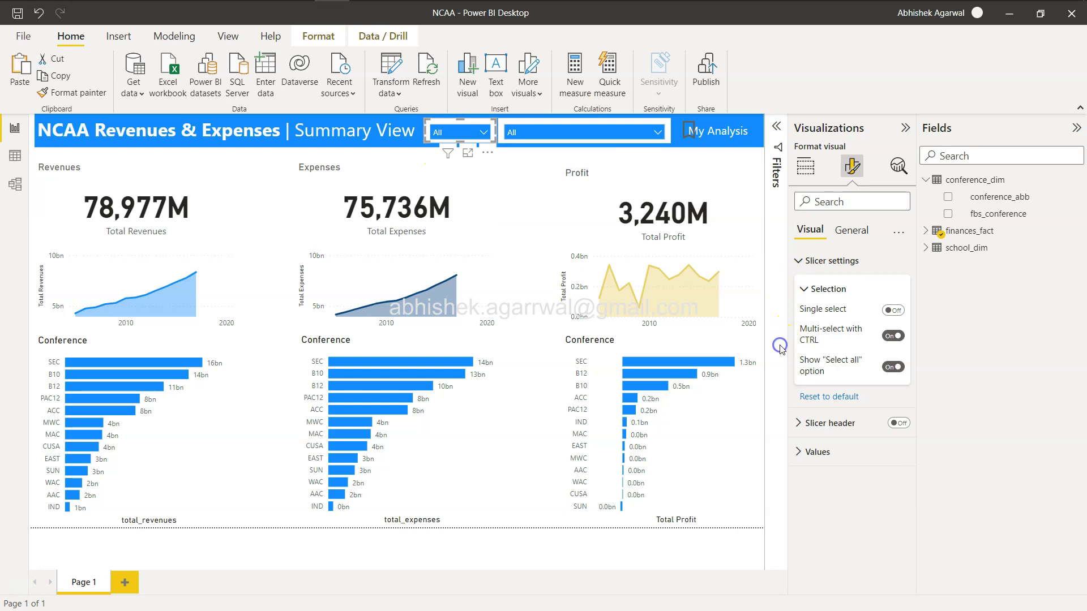